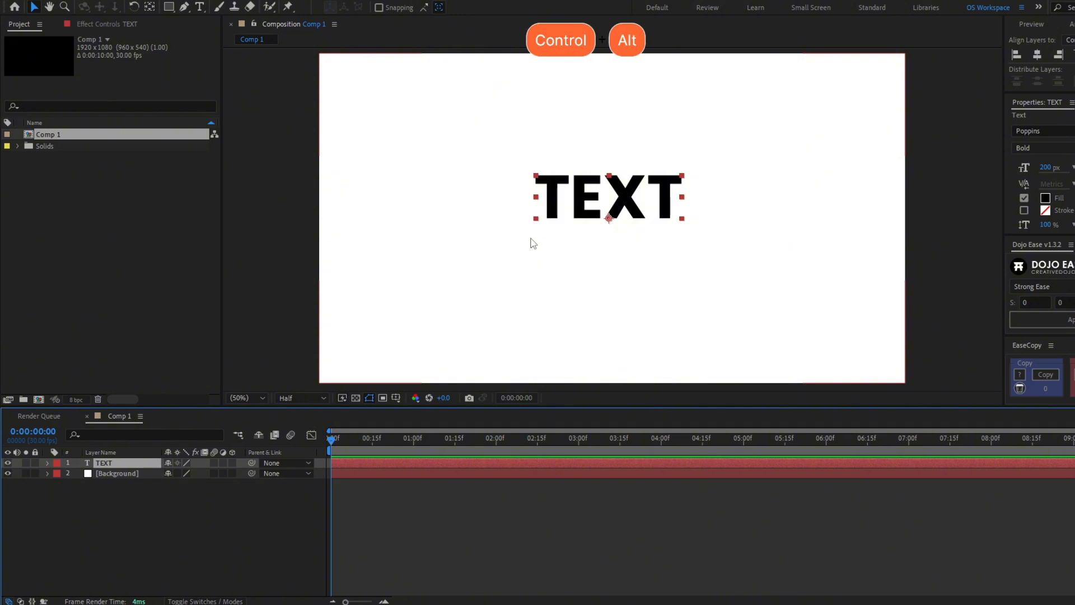
Centre the TEXT layer's anchor point and position in the comp, then duplicate it to edit the copy's text
{"action": "key", "text": "ctrl+alt+Home"}
{"action": "key", "text": "ctrl+Home"}
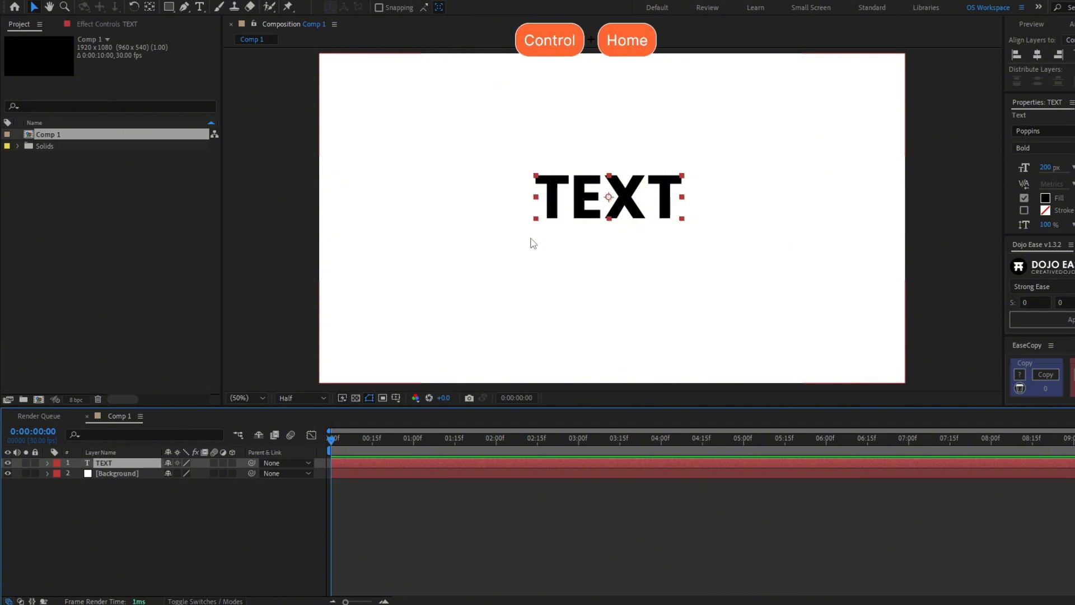
{"action": "left_click", "coordinate": [143, 463]}
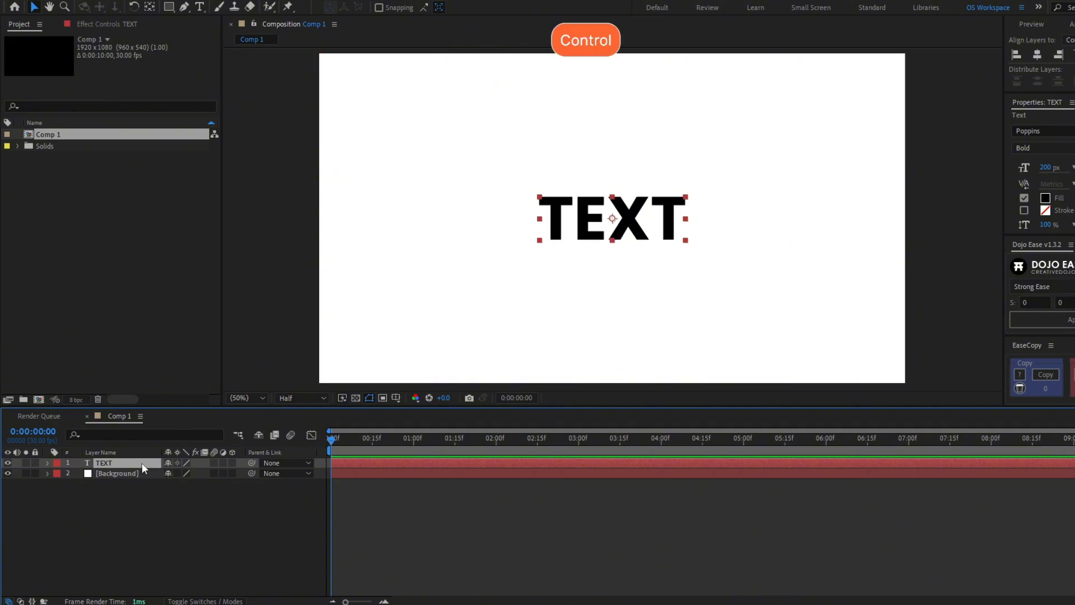
{"action": "key", "text": "ctrl+d"}
{"action": "left_click", "coordinate": [632, 228]}
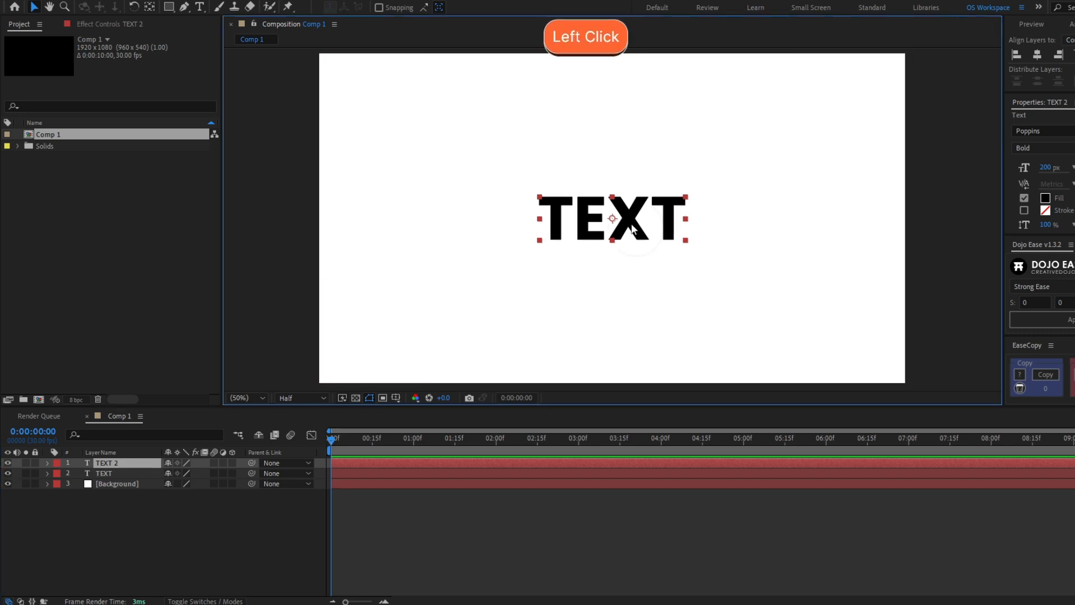
{"action": "double_click", "coordinate": [632, 227]}
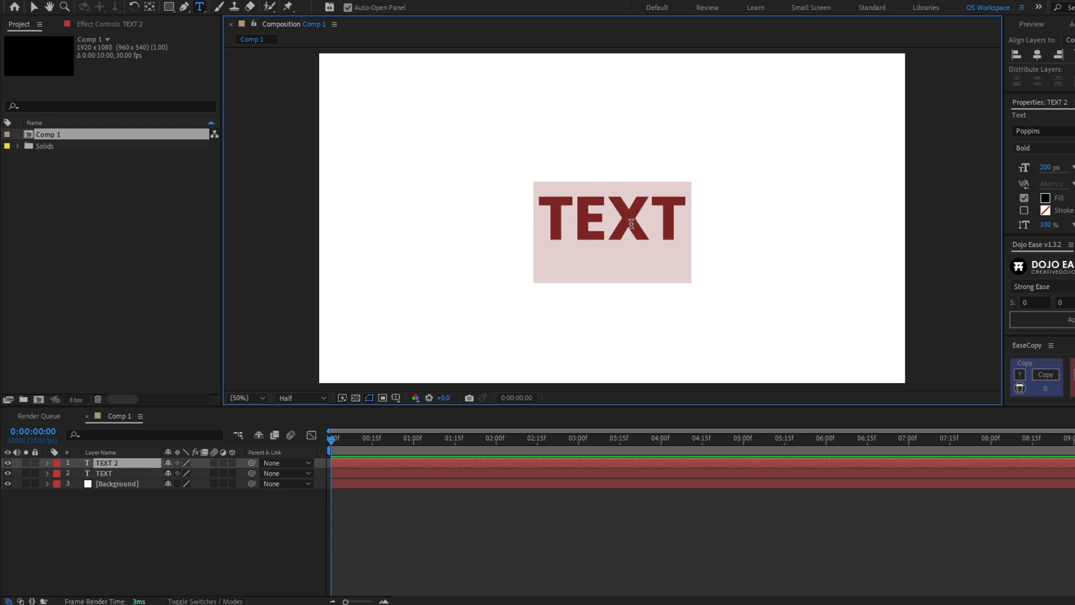
Retype the duplicate's text to REVEAL and rename its layer REVEAL
{"action": "type", "text": "REVEAL"}
{"action": "left_click", "coordinate": [266, 528]}
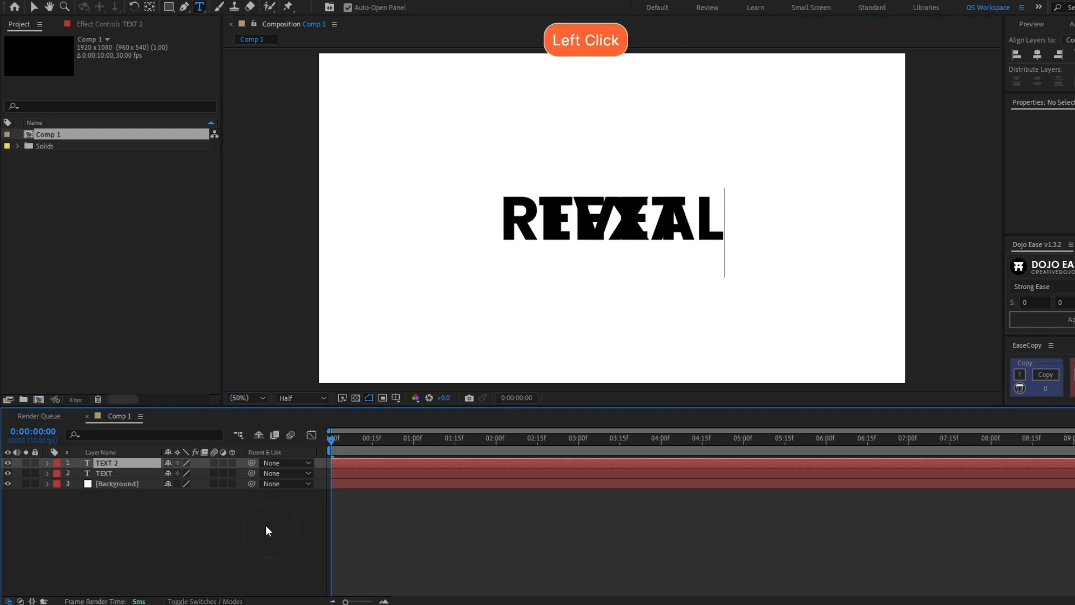
{"action": "left_click", "coordinate": [123, 466]}
{"action": "key", "text": "Return"}
{"action": "type", "text": "R"}
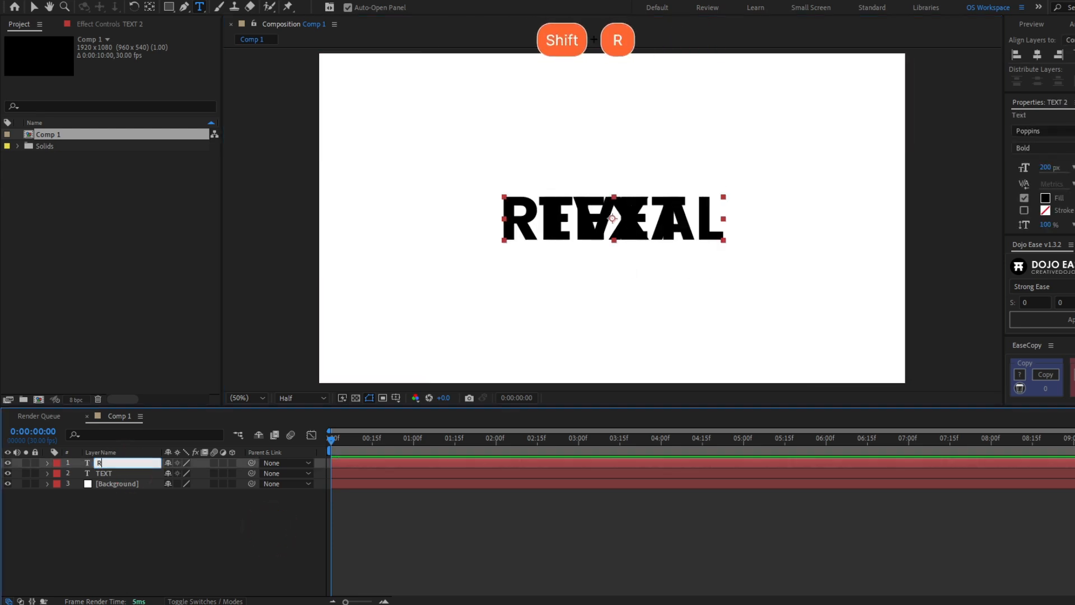
{"action": "type", "text": "EVEAL"}
{"action": "key", "text": "Return"}
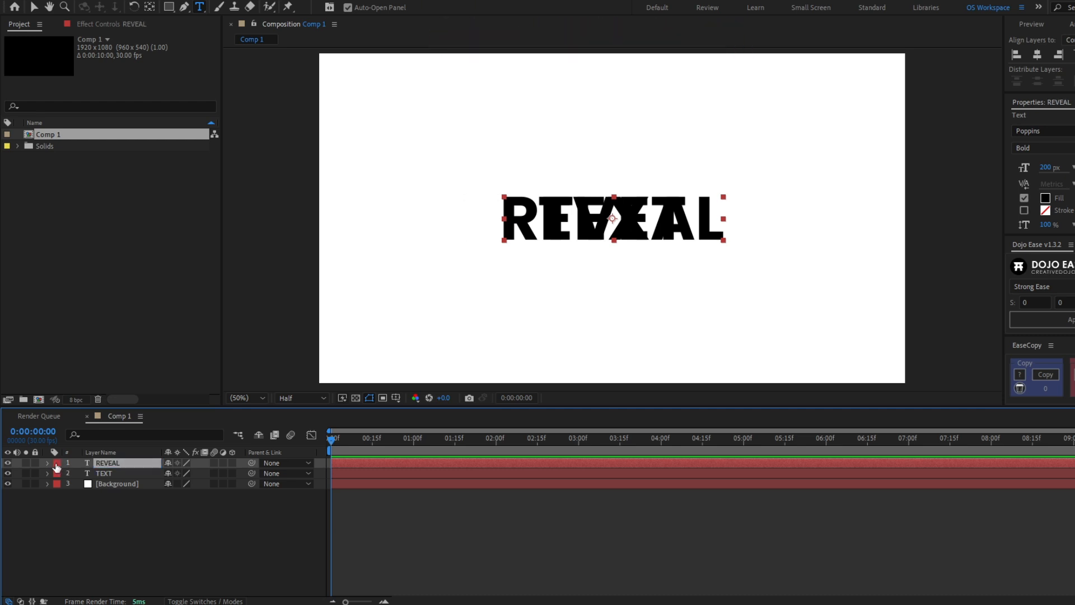
Give the REVEAL layer a blue label and the Background layer a peach label
{"action": "left_click", "coordinate": [56, 464]}
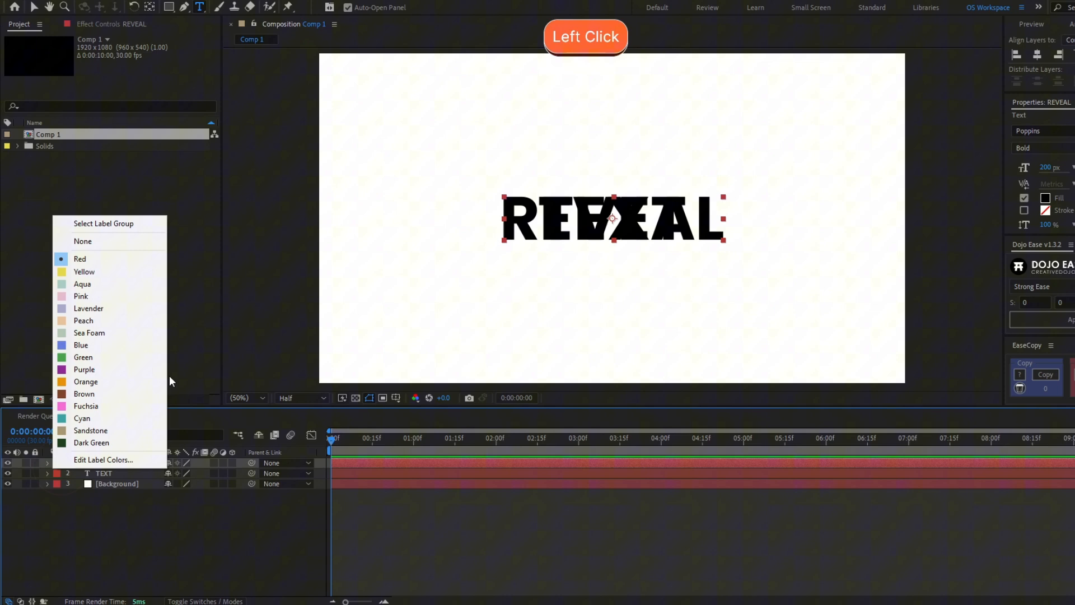
{"action": "left_click", "coordinate": [124, 357]}
{"action": "left_click", "coordinate": [56, 483]}
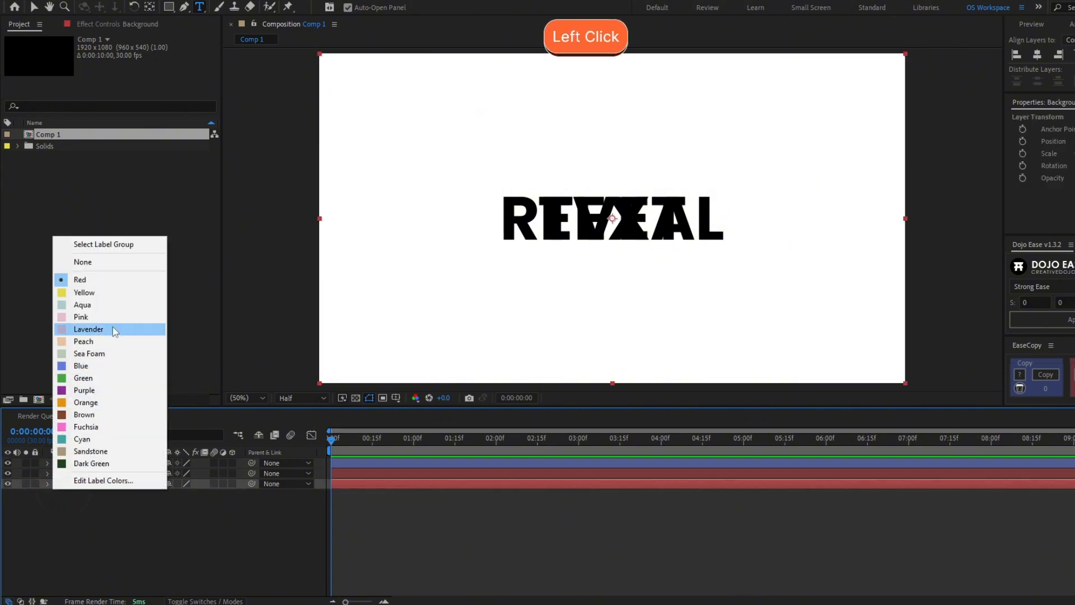
{"action": "left_click", "coordinate": [128, 341]}
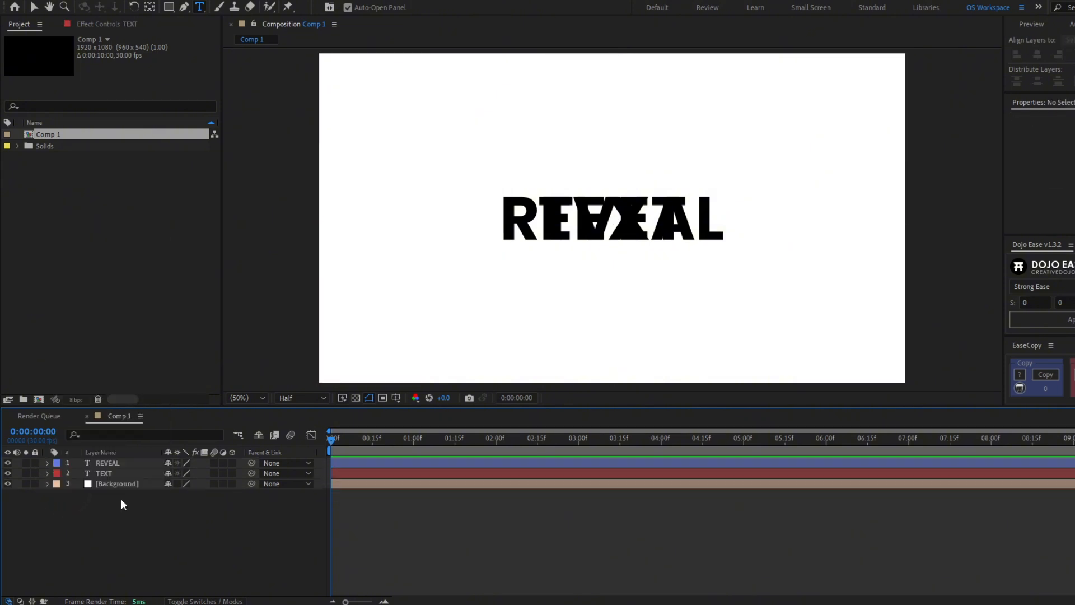
{"action": "left_click", "coordinate": [123, 461]}
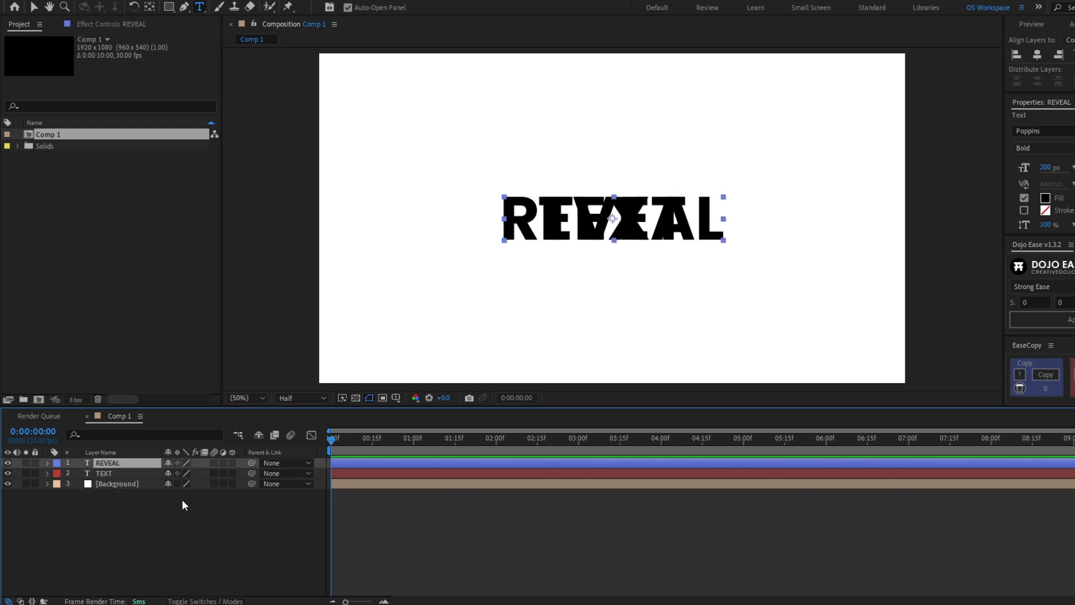
Create a light pink (FF8C8C) solid named MATTE and turn off its visibility
{"action": "key", "text": "ctrl+y"}
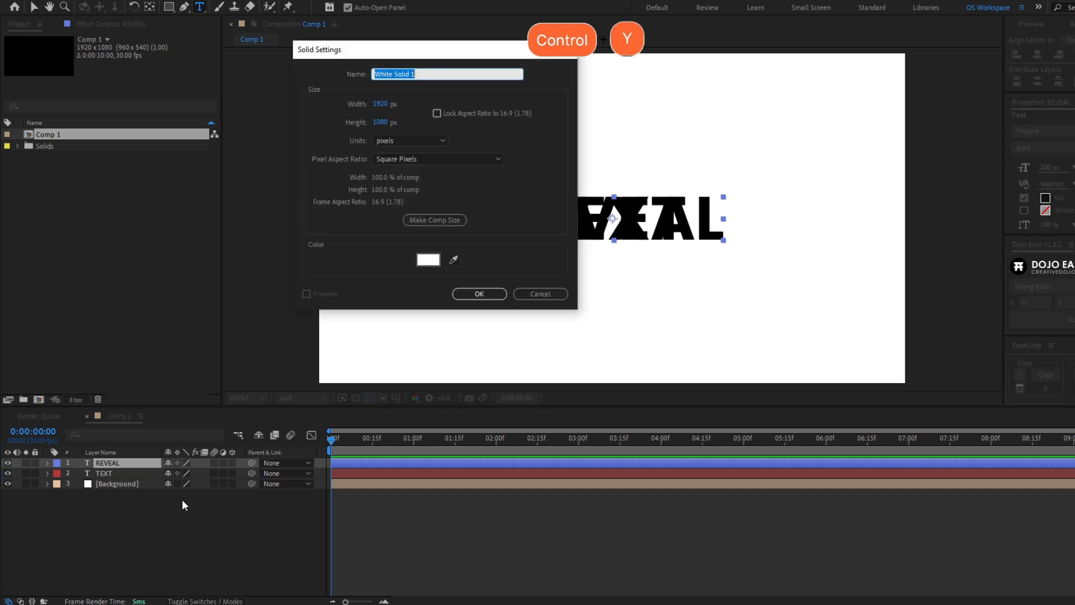
{"action": "type", "text": "MATTE"}
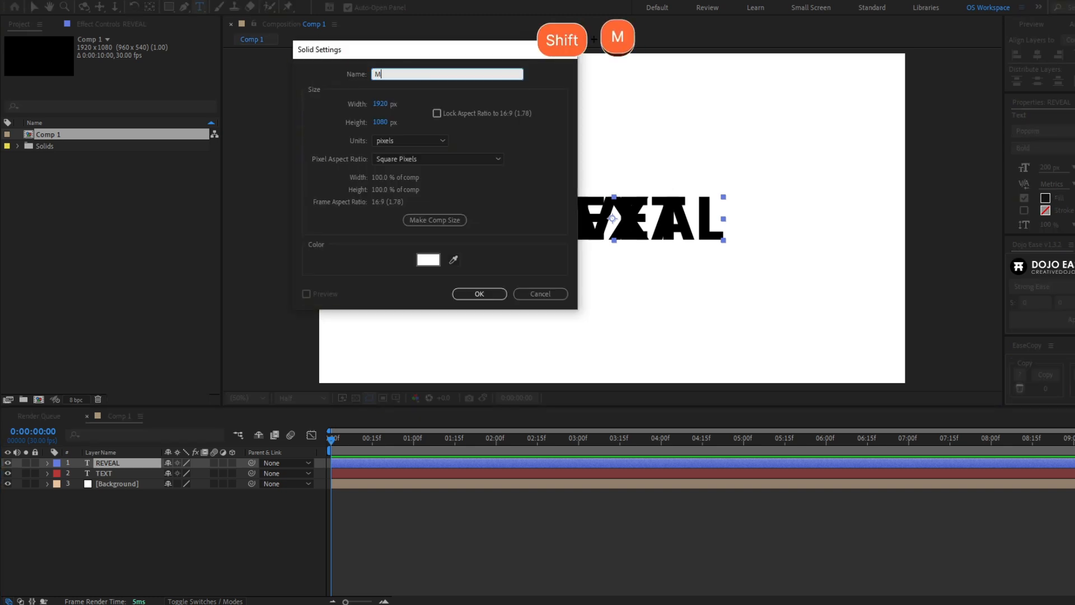
{"action": "left_click", "coordinate": [434, 261]}
{"action": "mouse_move", "coordinate": [321, 438]}
{"action": "left_mouse_down"}
{"action": "mouse_move", "coordinate": [312, 360]}
{"action": "mouse_move", "coordinate": [303, 365]}
{"action": "left_mouse_up"}
{"action": "left_click", "coordinate": [503, 362]}
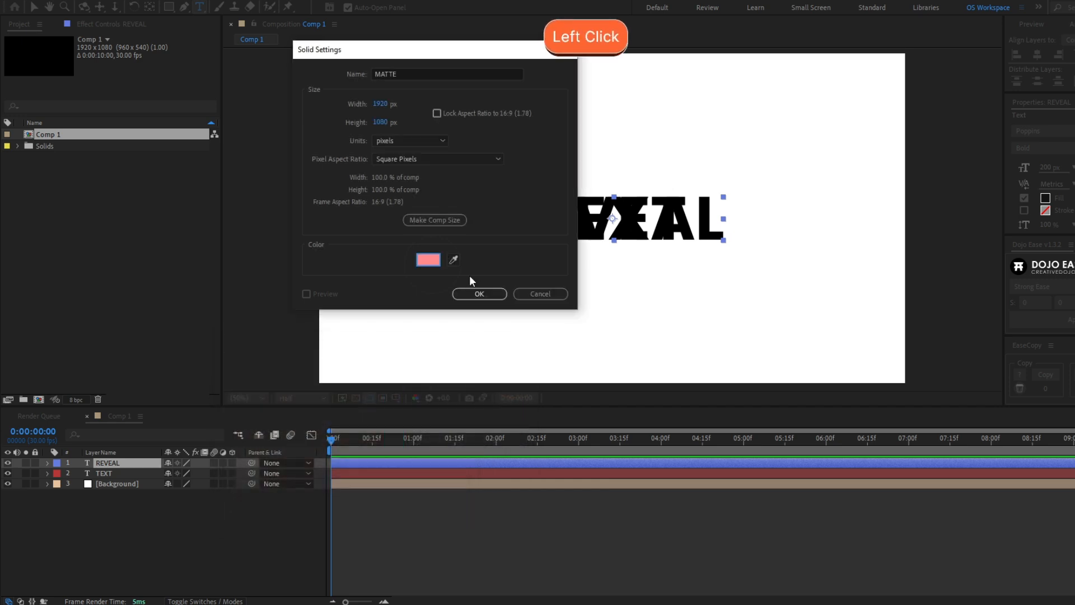
{"action": "left_click", "coordinate": [479, 295]}
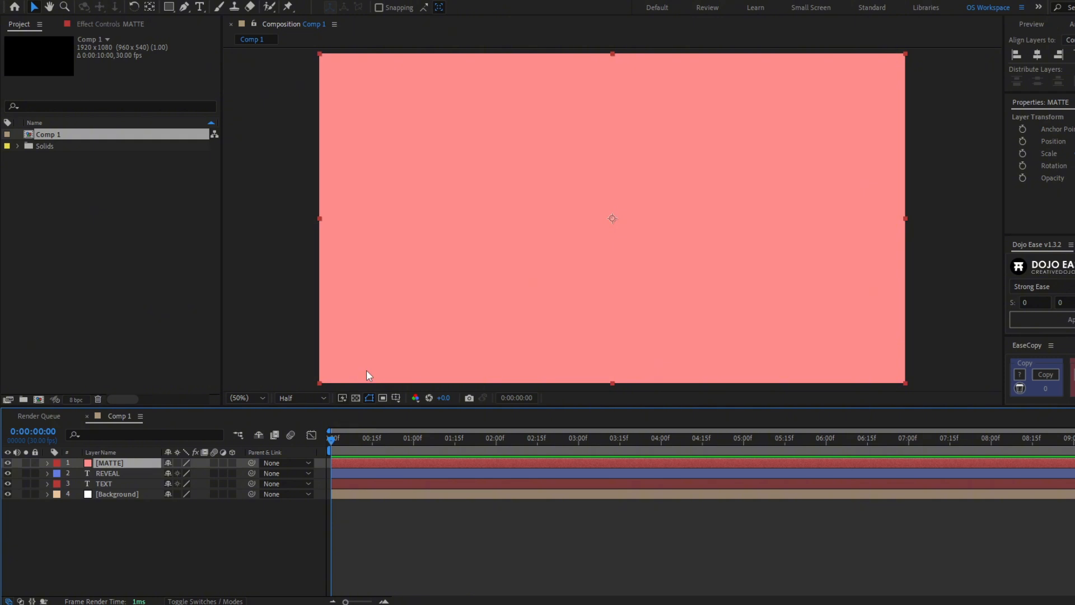
{"action": "left_click", "coordinate": [8, 463]}
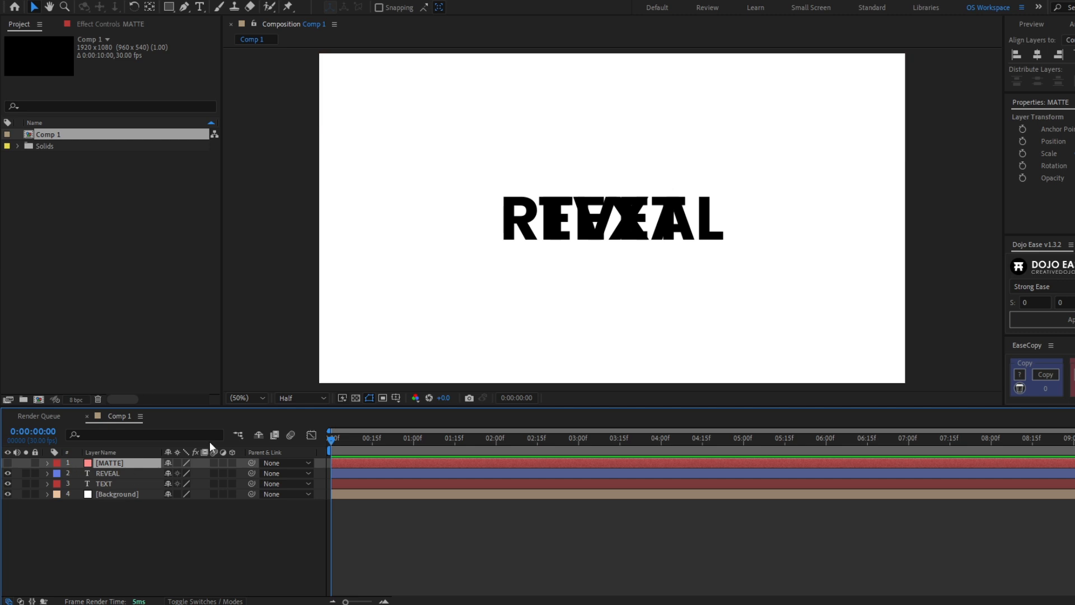
Draw a closed four-point mask on MATTE with a slanted right edge around the REVEAL word
{"action": "key", "text": "g"}
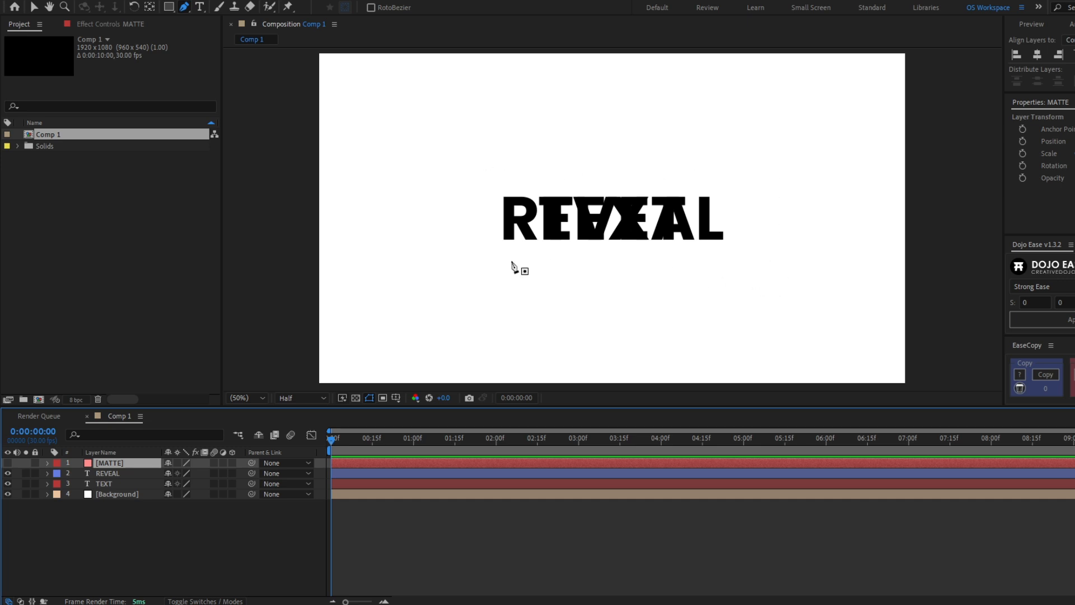
{"action": "left_click", "coordinate": [479, 266]}
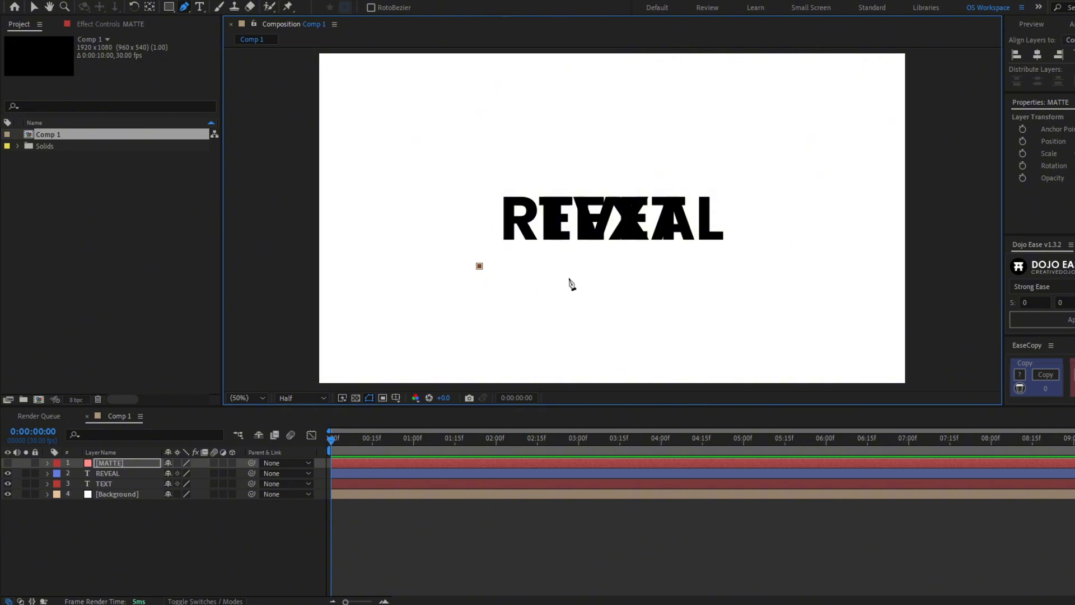
{"action": "key", "text": "shift"}
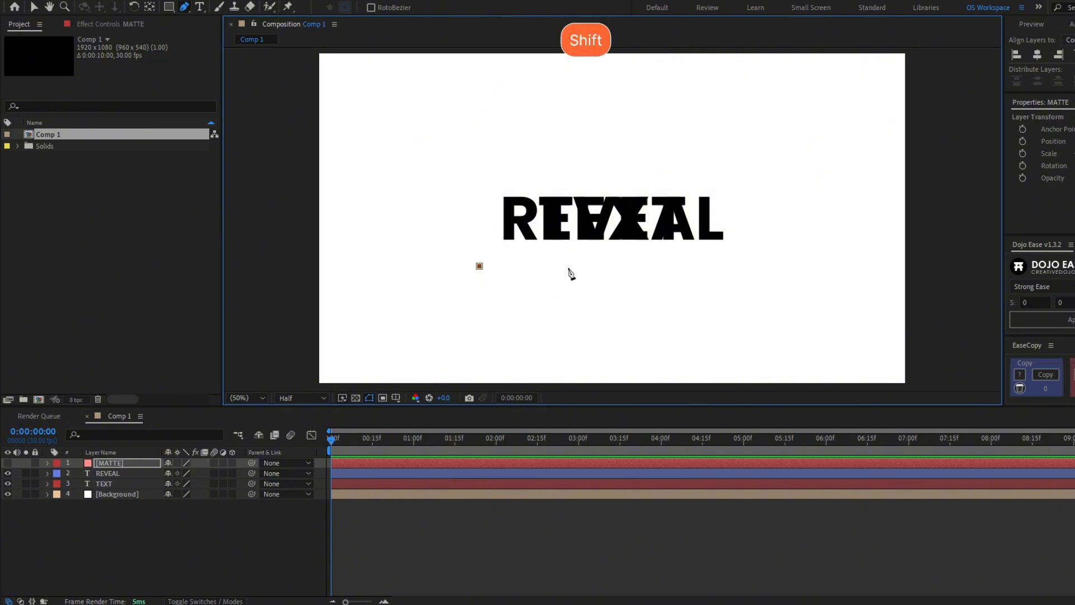
{"action": "left_click", "coordinate": [738, 273], "text": "shift"}
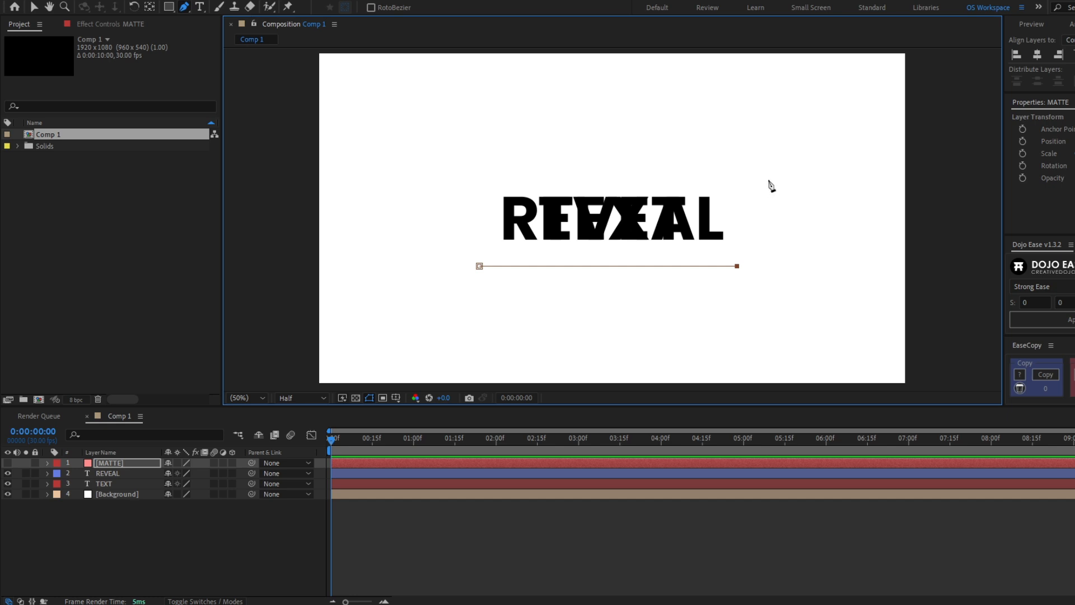
{"action": "left_click", "coordinate": [765, 178]}
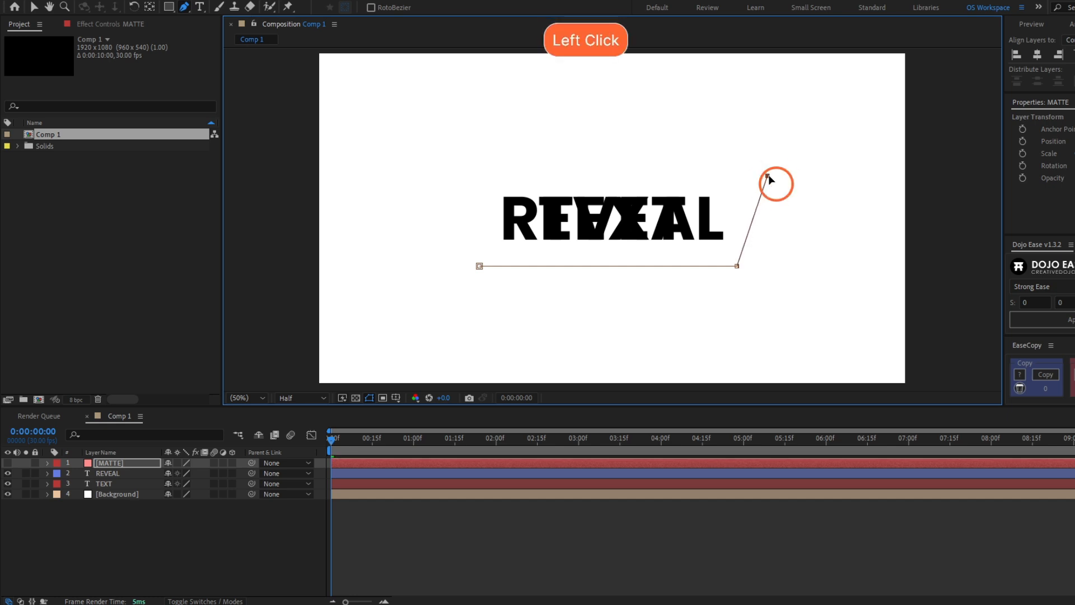
{"action": "key", "text": "shift"}
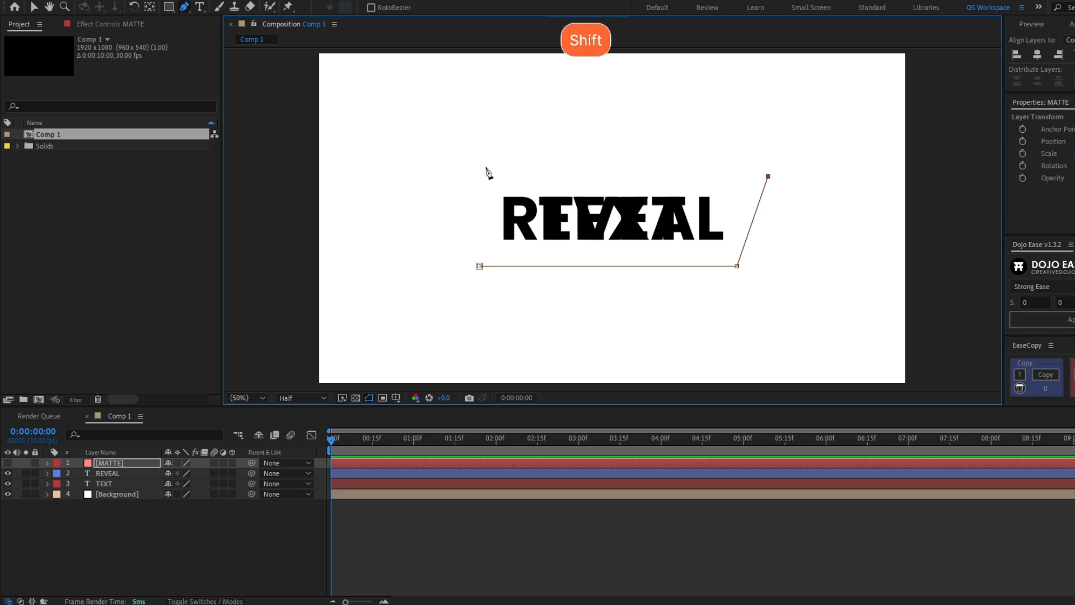
{"action": "left_click", "coordinate": [481, 176], "text": "shift"}
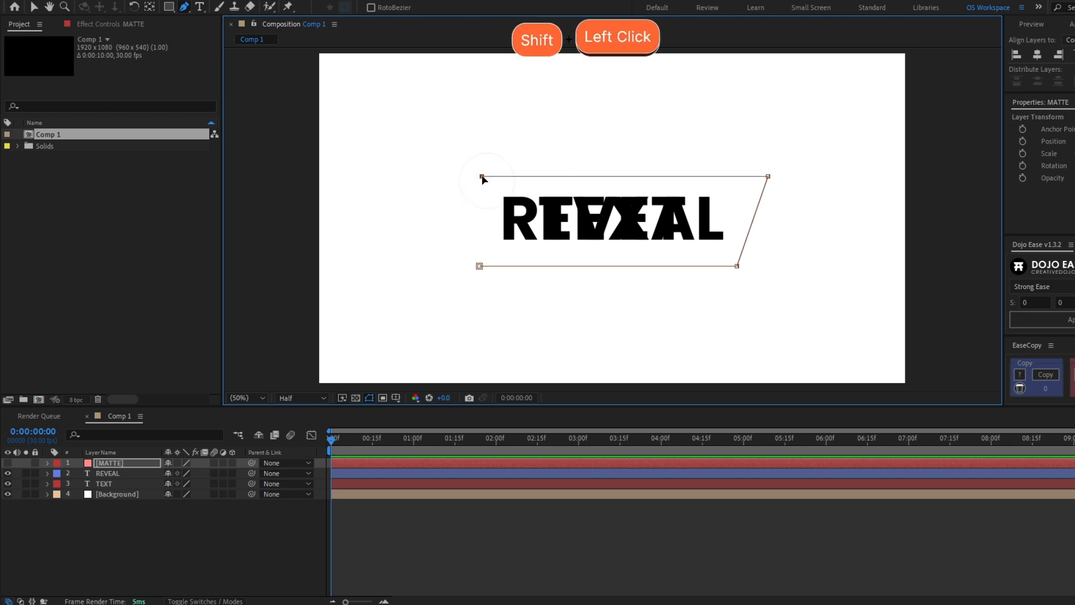
{"action": "left_click", "coordinate": [480, 266]}
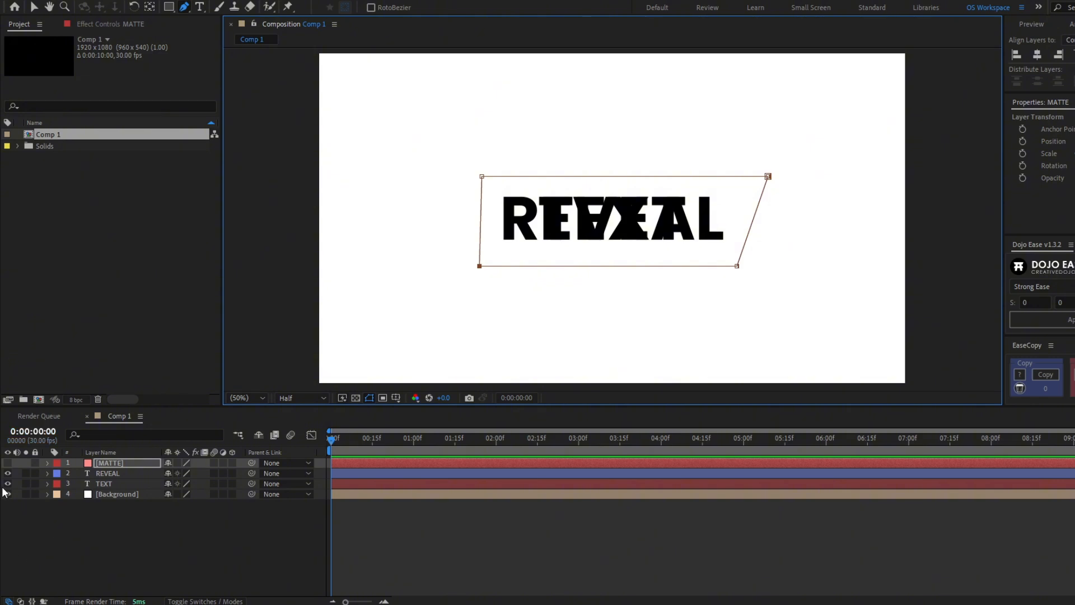
Show MATTE and test-drag the masked shape across the comp, then undo the move
{"action": "left_click", "coordinate": [8, 462]}
{"action": "key", "text": "v"}
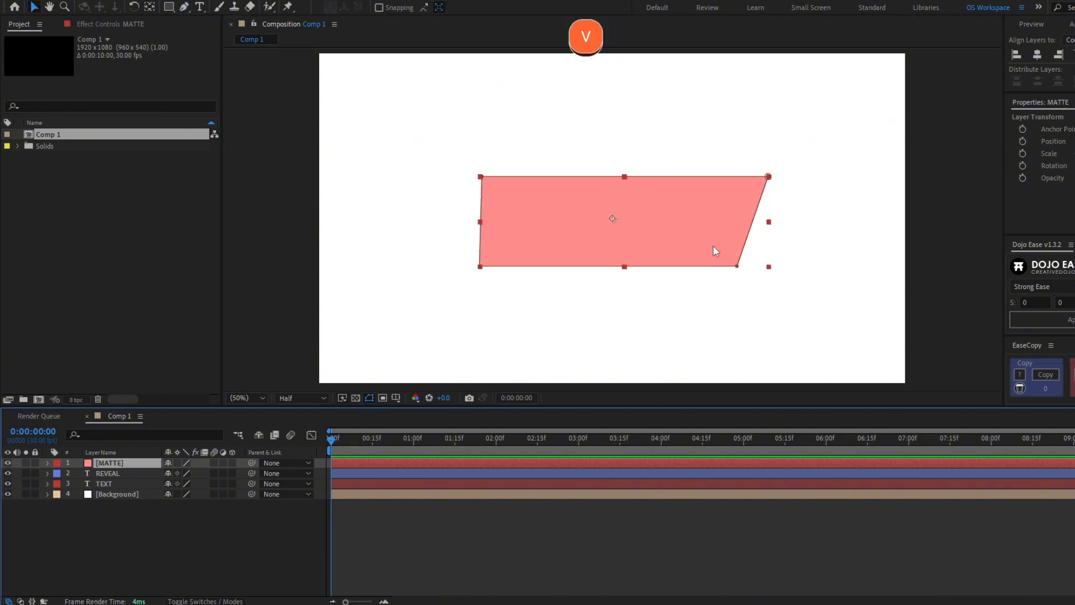
{"action": "left_click_drag", "start_coordinate": [704, 244], "coordinate": [777, 251]}
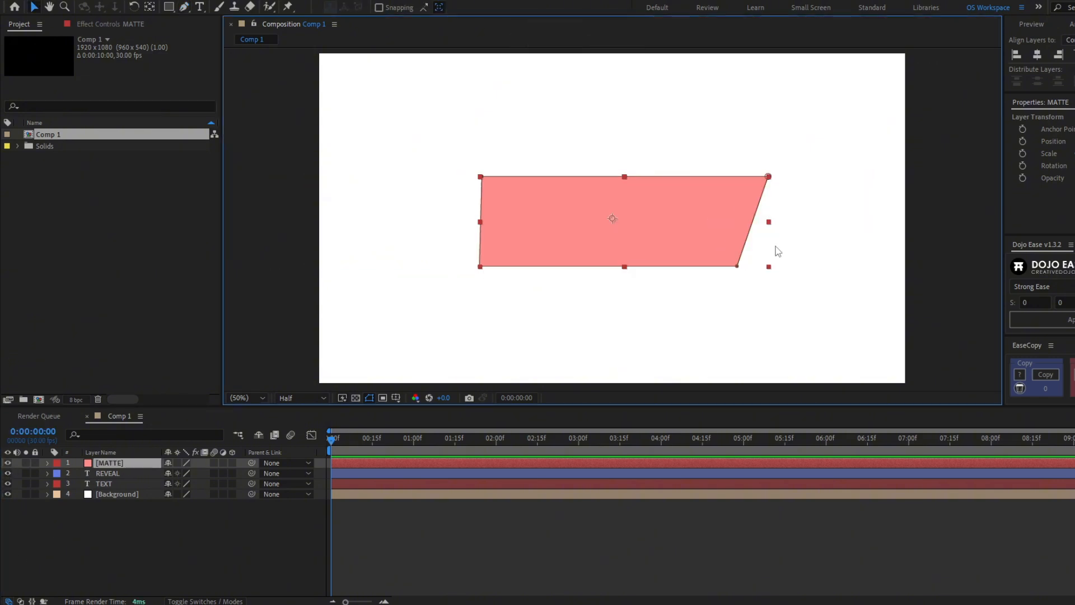
{"action": "left_click_drag", "start_coordinate": [677, 263], "coordinate": [644, 209]}
{"action": "key", "text": "ctrl+z"}
Hide MATTE and REVEAL, set MATTE as TEXT's track matte, and test the wipe
{"action": "left_click", "coordinate": [7, 463]}
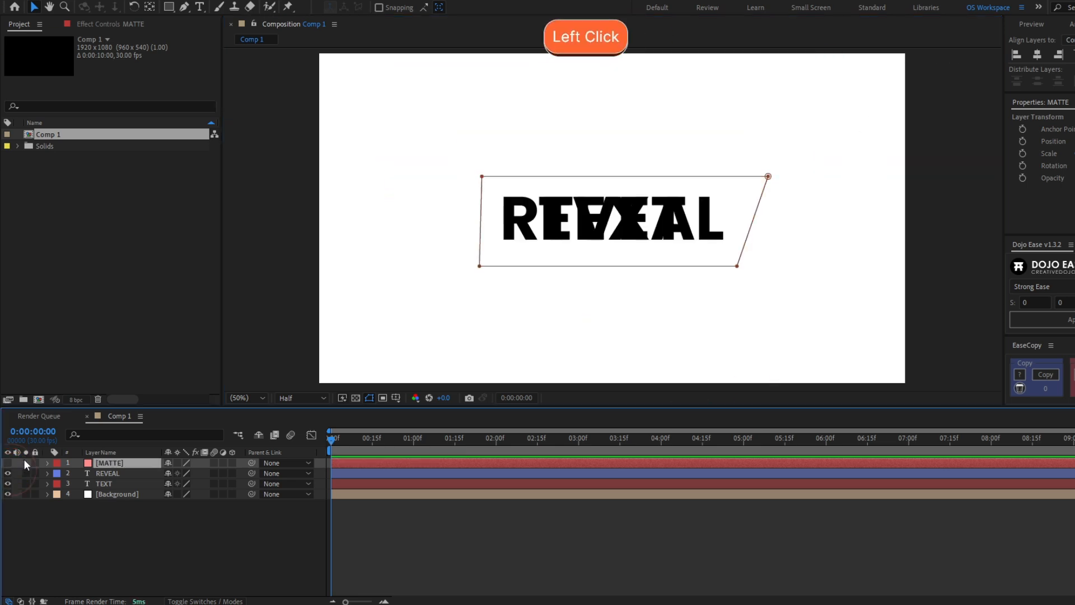
{"action": "left_click", "coordinate": [118, 483]}
{"action": "left_click", "coordinate": [8, 473]}
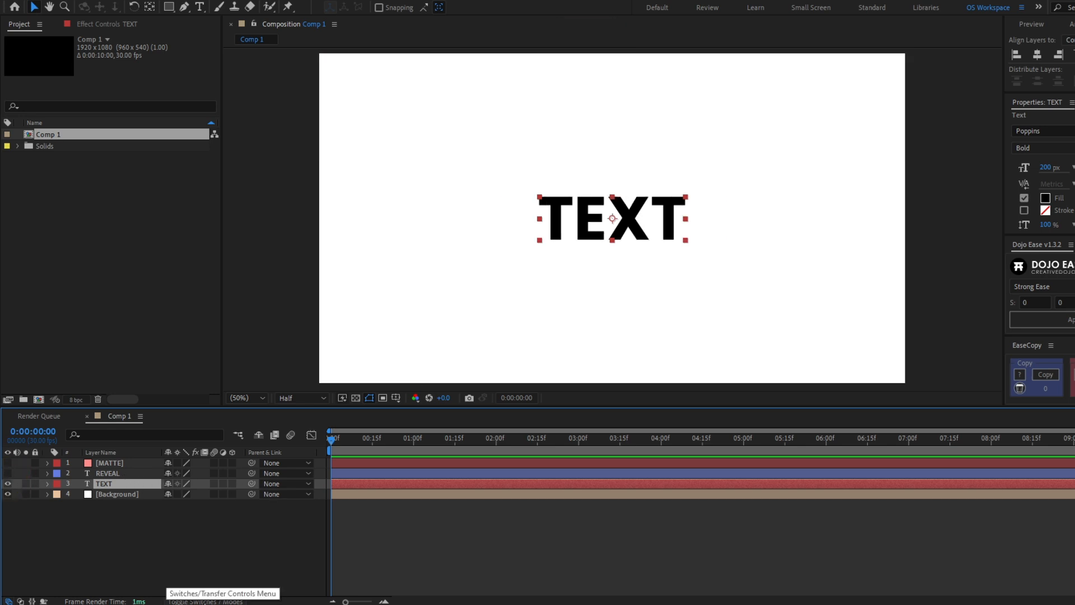
{"action": "left_click", "coordinate": [205, 600]}
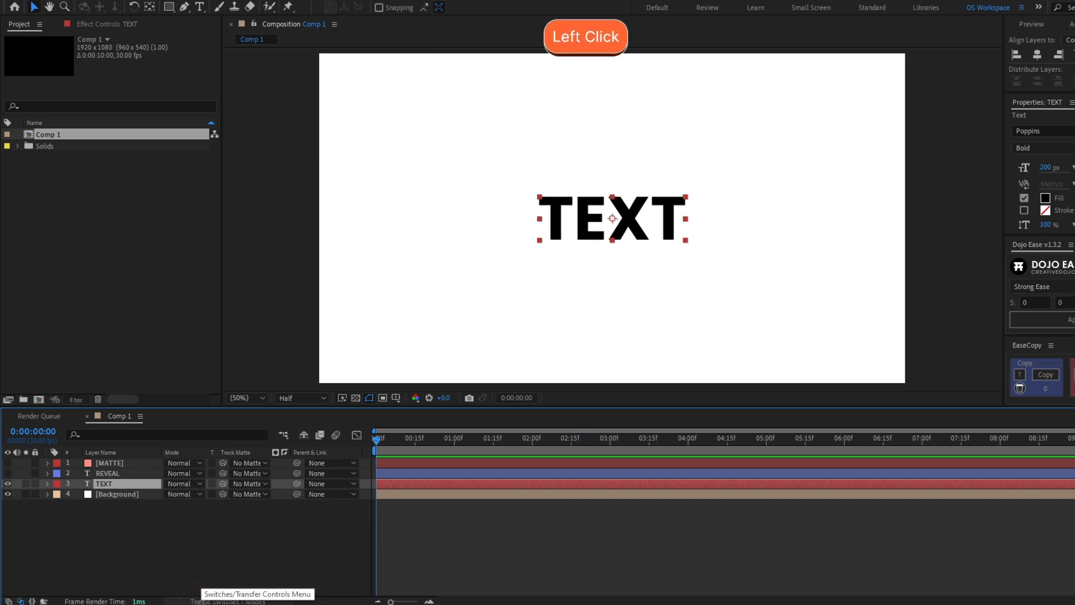
{"action": "left_click", "coordinate": [223, 484]}
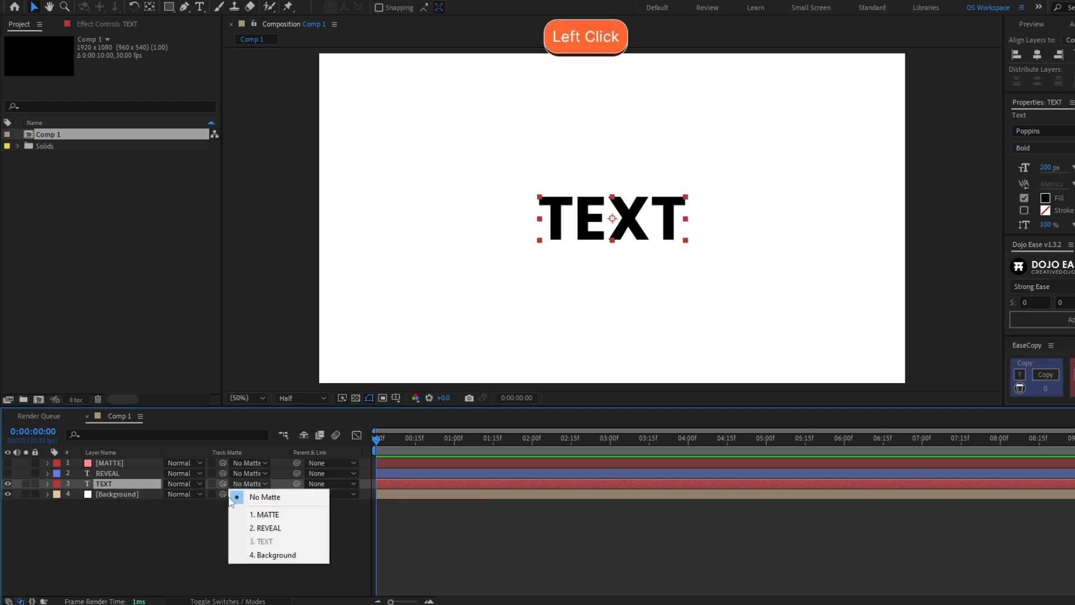
{"action": "left_click", "coordinate": [188, 526]}
{"action": "left_click", "coordinate": [148, 483]}
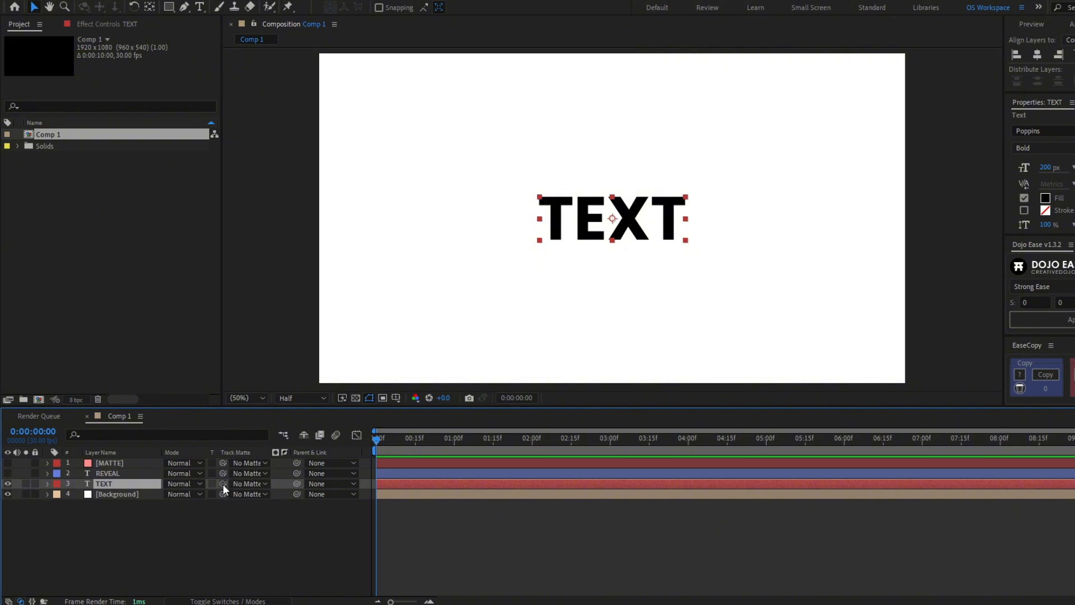
{"action": "left_click_drag", "start_coordinate": [223, 484], "coordinate": [128, 466]}
{"action": "left_click", "coordinate": [127, 464]}
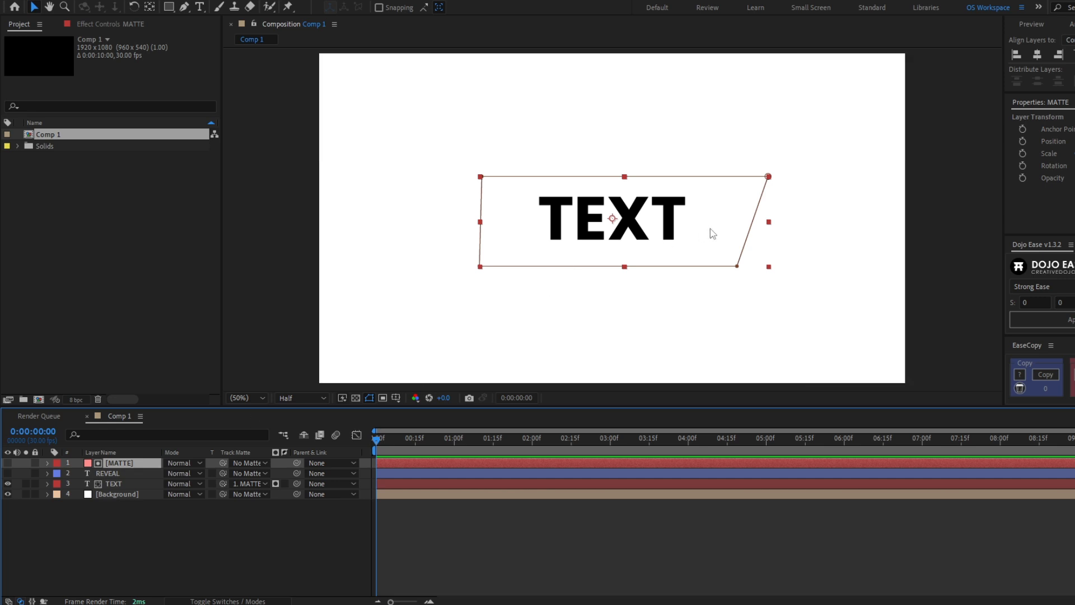
{"action": "left_click_drag", "start_coordinate": [672, 244], "coordinate": [427, 247]}
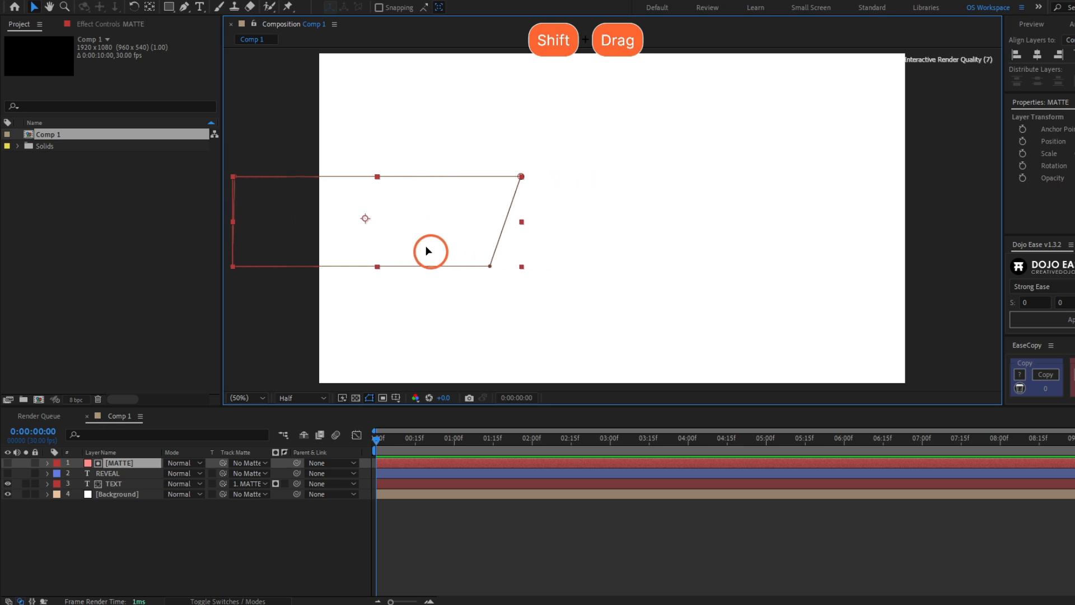
{"action": "key", "text": "ctrl+z"}
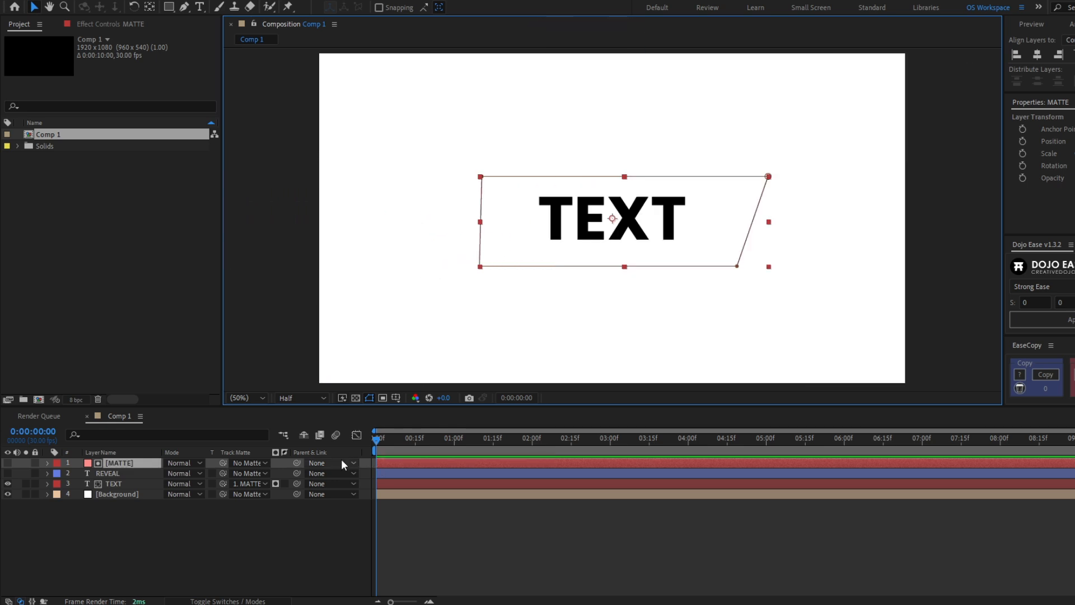
Show REVEAL, set MATTE as its track matte, and invert that matte
{"action": "left_click", "coordinate": [133, 474]}
{"action": "left_click", "coordinate": [9, 473]}
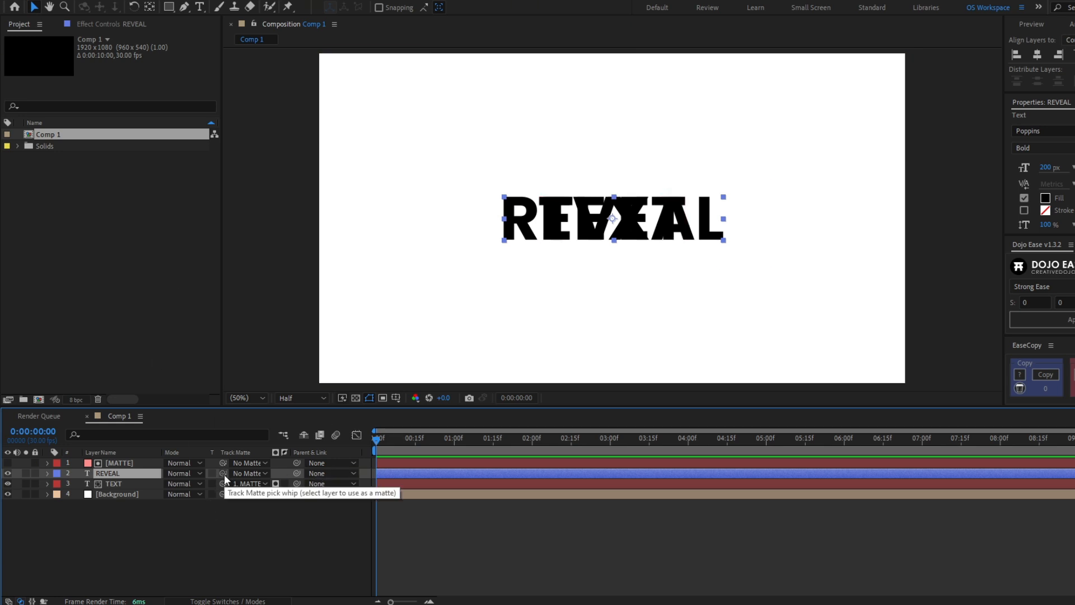
{"action": "left_click_drag", "start_coordinate": [222, 473], "coordinate": [127, 464]}
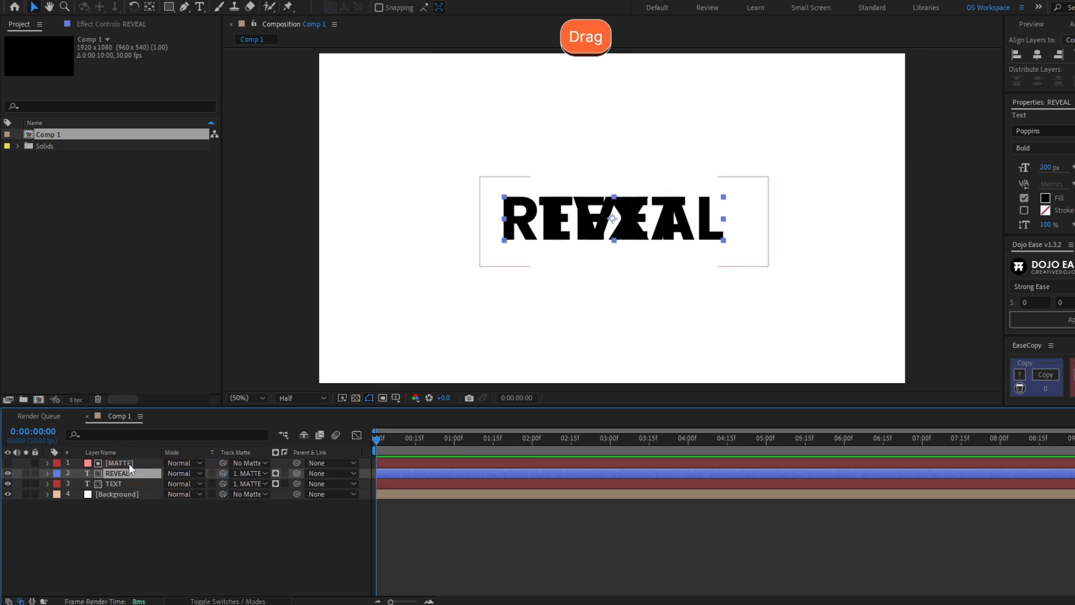
{"action": "left_click", "coordinate": [129, 462]}
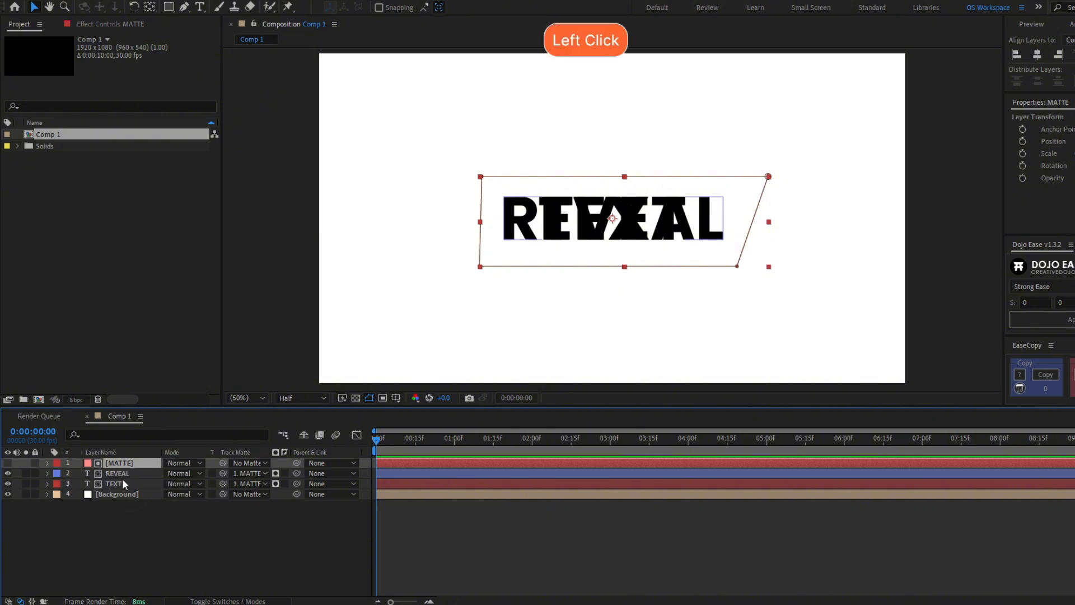
{"action": "left_click", "coordinate": [120, 482]}
{"action": "left_click", "coordinate": [112, 474]}
{"action": "left_click", "coordinate": [8, 483]}
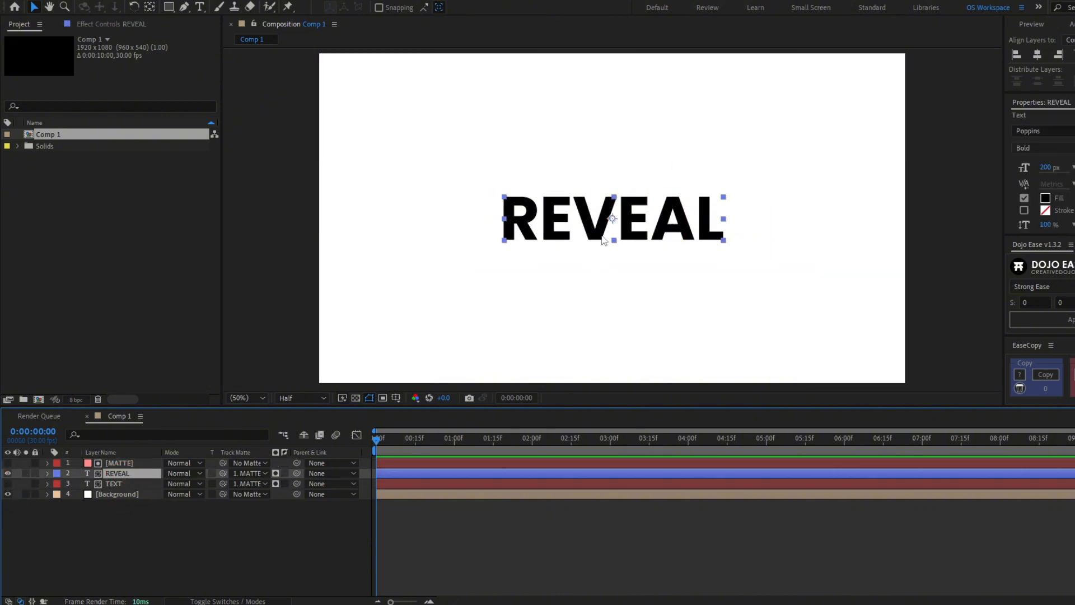
{"action": "left_click", "coordinate": [7, 483]}
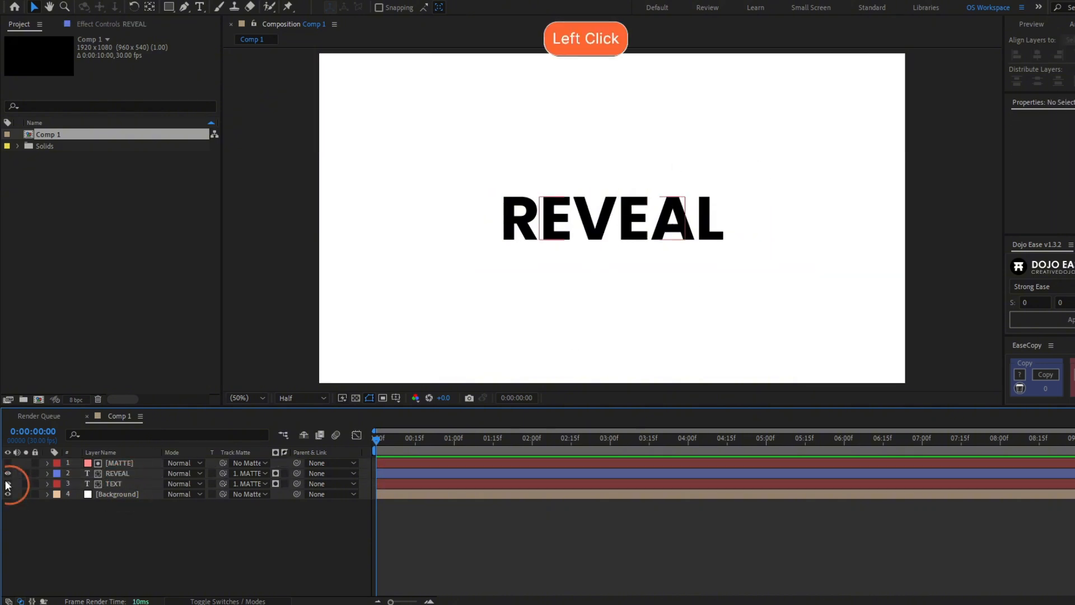
{"action": "left_click", "coordinate": [284, 474]}
{"action": "left_click", "coordinate": [128, 462]}
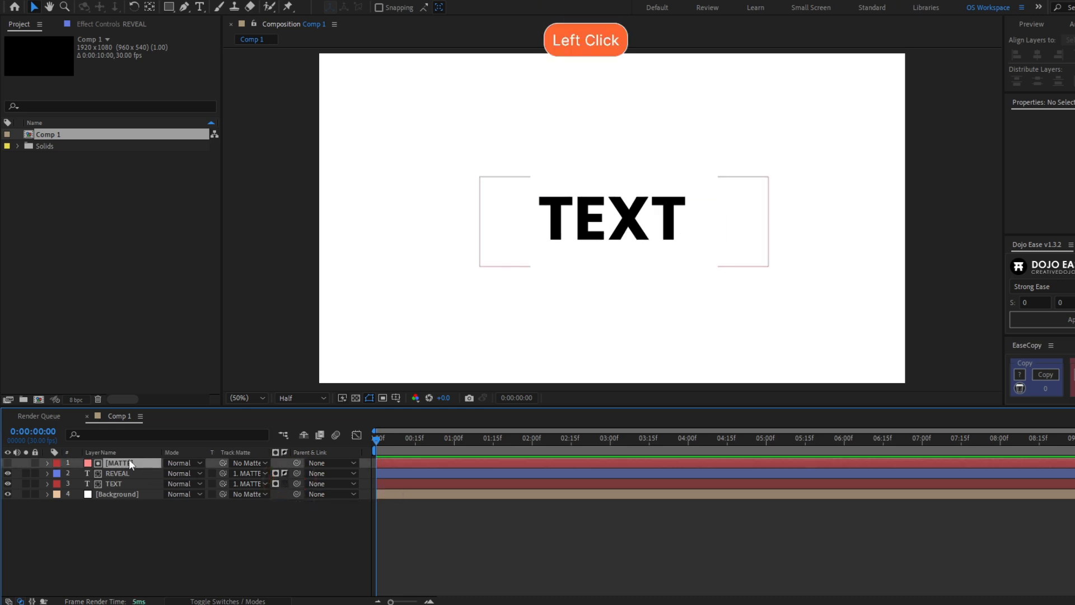
{"action": "key", "text": "v"}
{"action": "left_click_drag", "start_coordinate": [662, 250], "coordinate": [370, 246]}
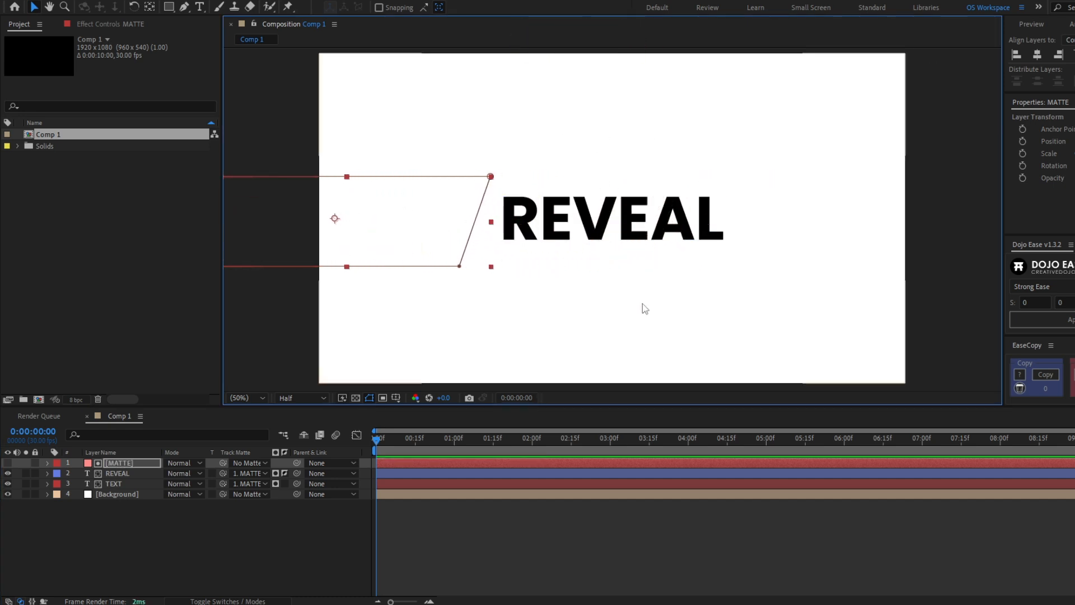
{"action": "left_click_drag", "start_coordinate": [380, 242], "coordinate": [417, 230]}
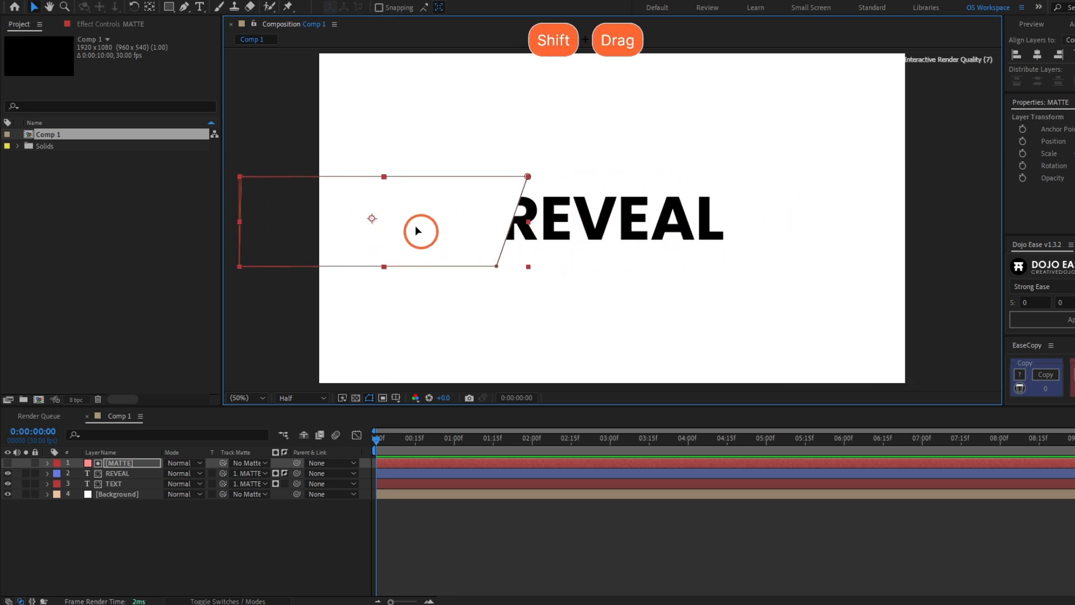
{"action": "left_click_drag", "start_coordinate": [416, 231], "coordinate": [414, 230]}
{"action": "scroll", "coordinate": [677, 197], "scroll_direction": "up", "scroll_amount": 1}
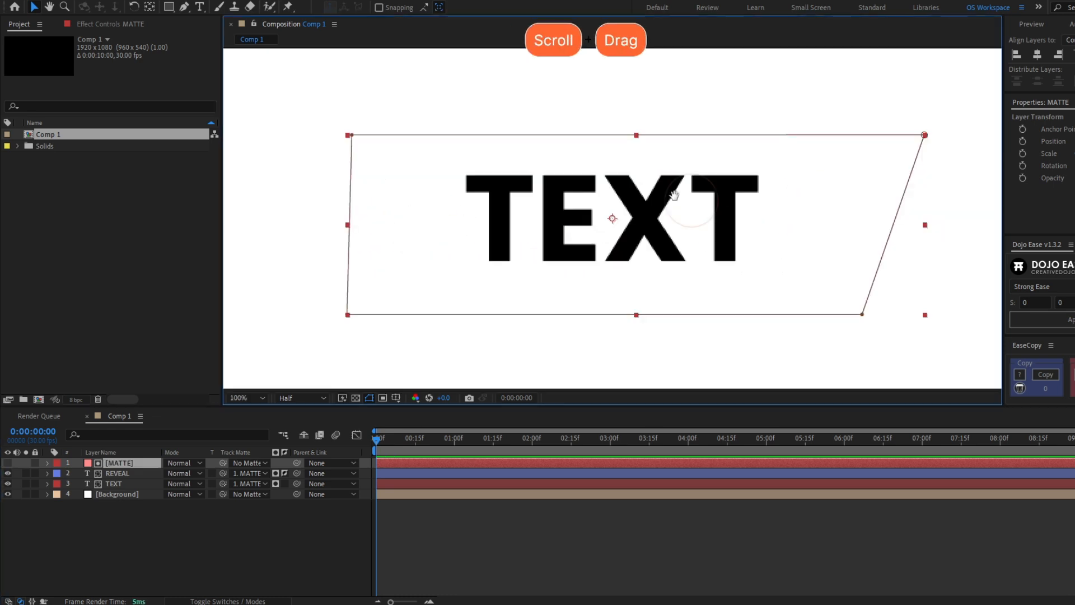
{"action": "left_click_drag", "start_coordinate": [784, 207], "coordinate": [423, 200]}
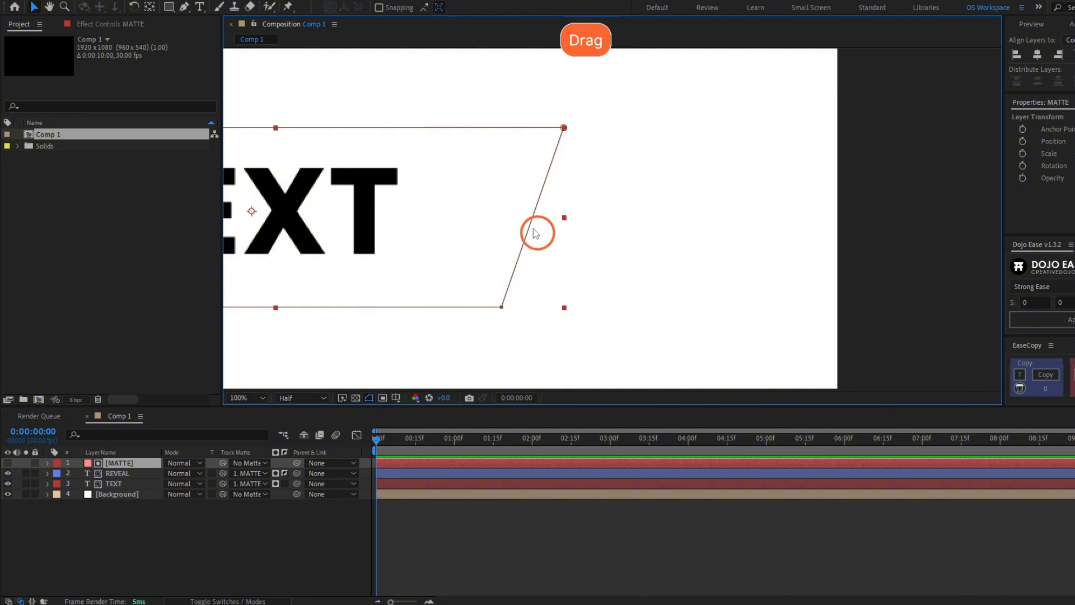
{"action": "scroll", "coordinate": [661, 191], "scroll_direction": "left", "scroll_amount": 5}
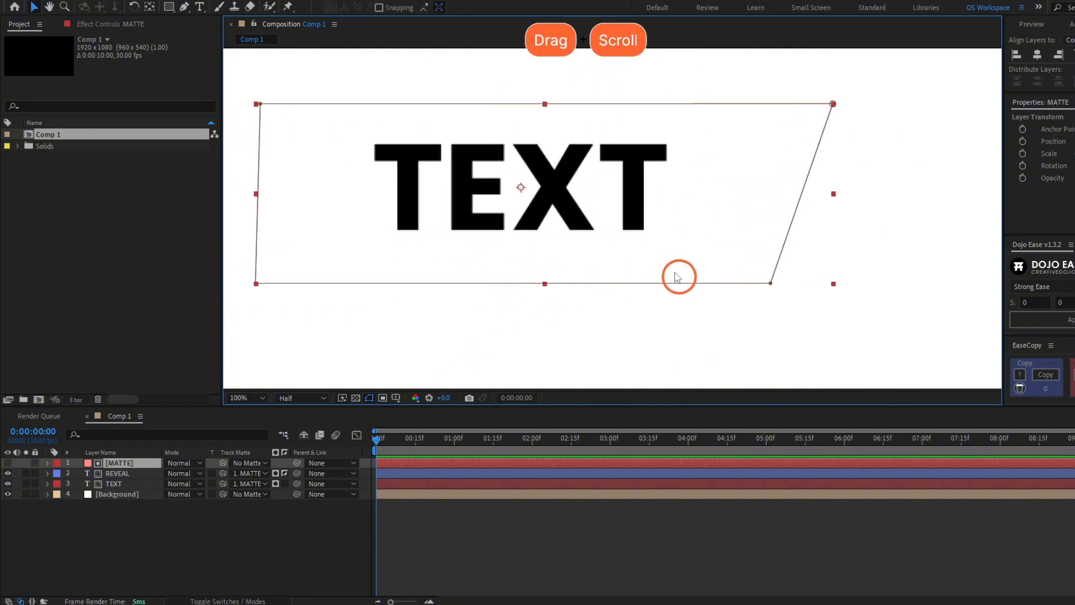
{"action": "scroll", "coordinate": [676, 276], "scroll_direction": "down", "scroll_amount": 2}
{"action": "scroll", "coordinate": [665, 333], "scroll_direction": "up", "scroll_amount": 1}
{"action": "left_click", "coordinate": [471, 517]}
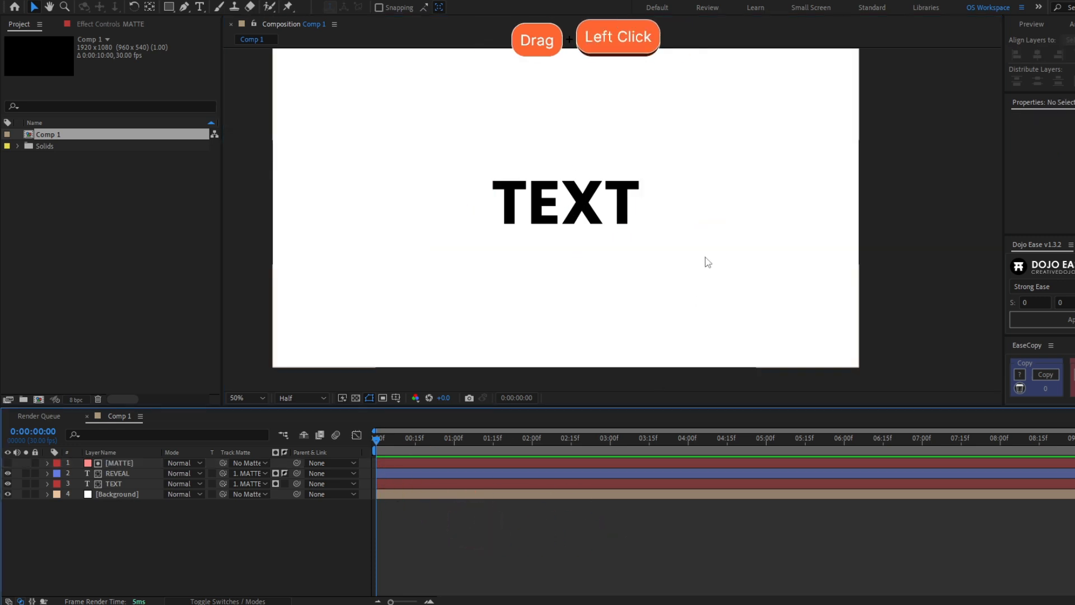
Draw a two-point slanted line with the Pen tool beside the TEXT word
{"action": "left_click_drag", "start_coordinate": [457, 180], "coordinate": [663, 228]}
{"action": "key", "text": "g"}
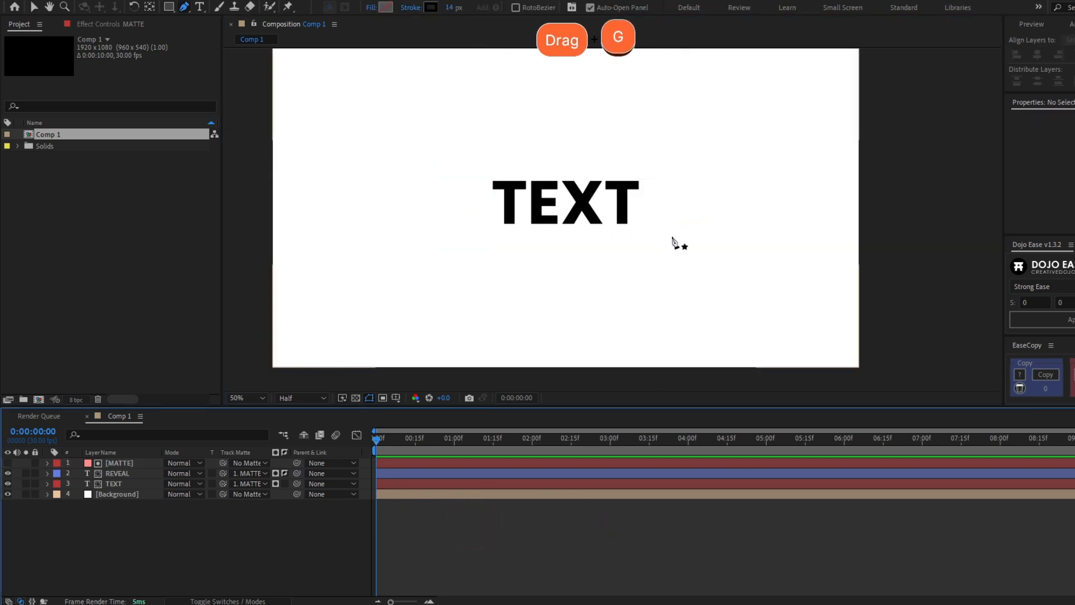
{"action": "left_click", "coordinate": [672, 236]}
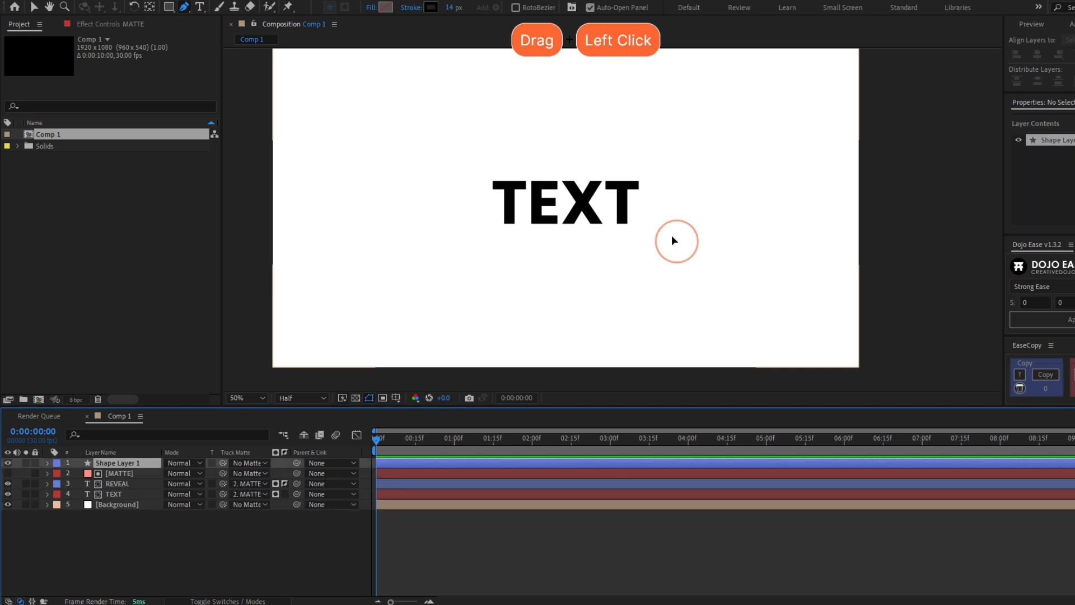
{"action": "left_click", "coordinate": [691, 161]}
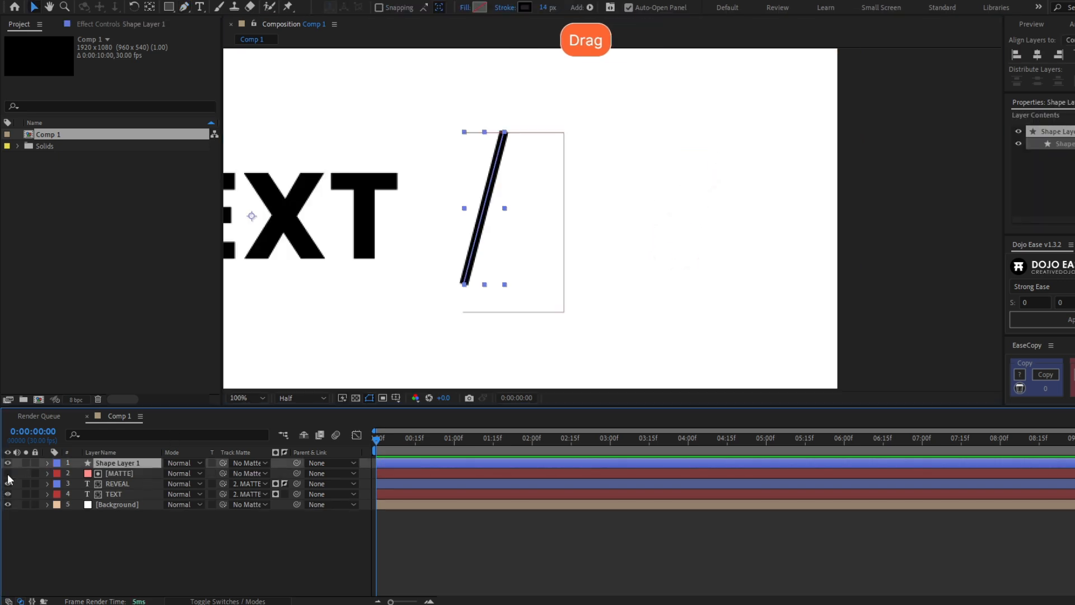
Show MATTE and snap the line's endpoints onto its slanted right edge
{"action": "left_click", "coordinate": [7, 473]}
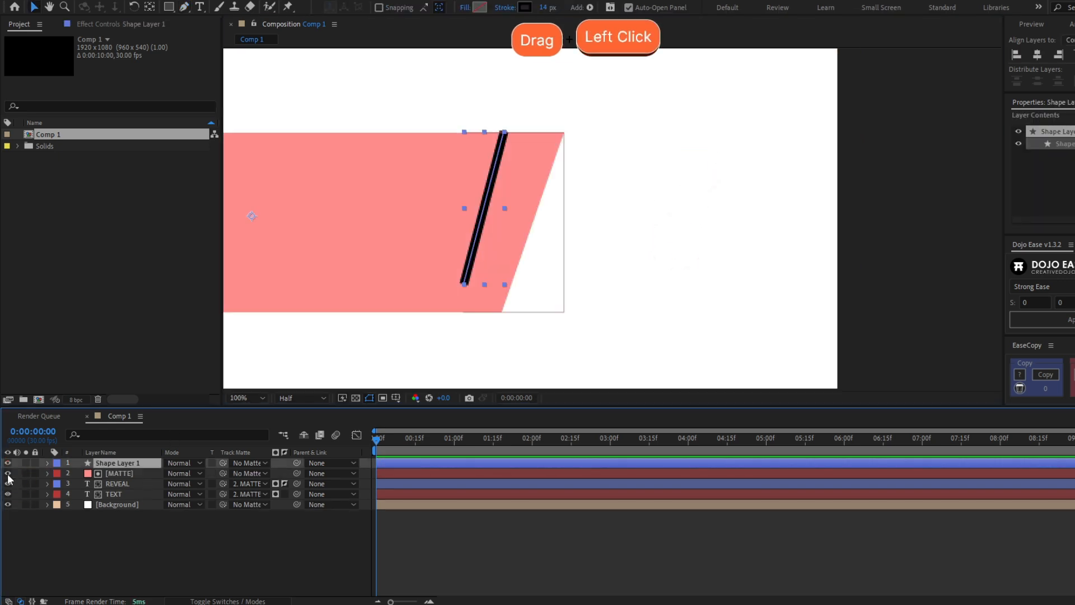
{"action": "key", "text": "g"}
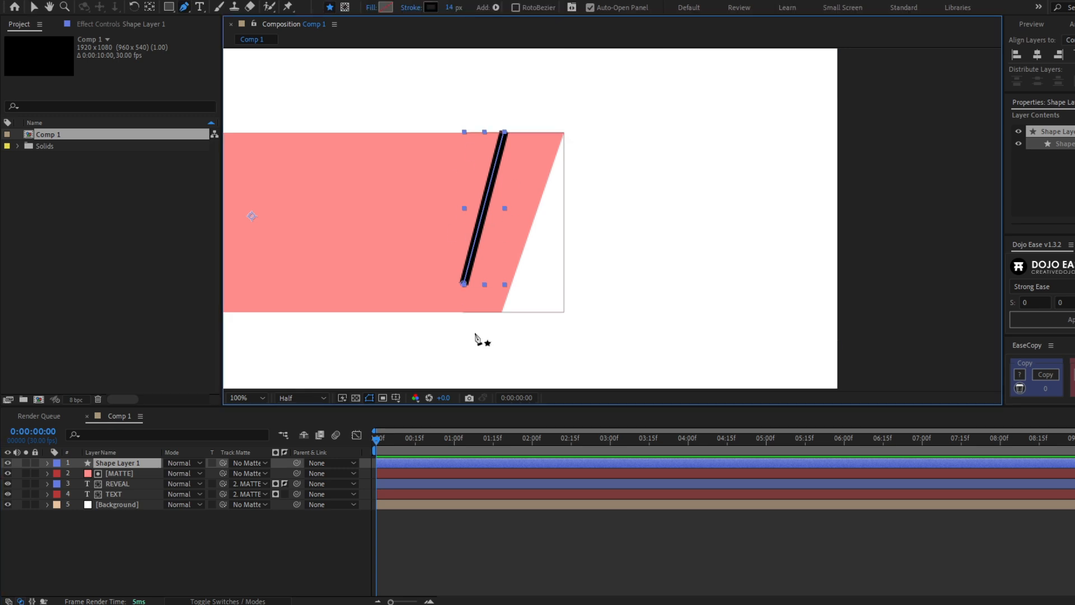
{"action": "left_click", "coordinate": [463, 284]}
{"action": "left_click", "coordinate": [463, 284]}
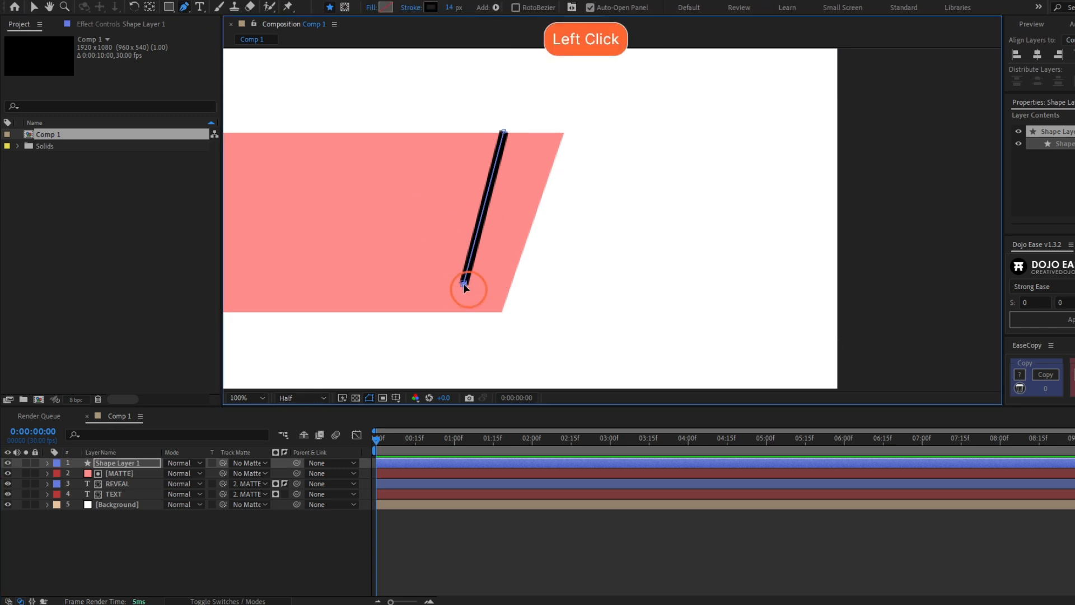
{"action": "left_click_drag", "start_coordinate": [463, 281], "coordinate": [499, 314]}
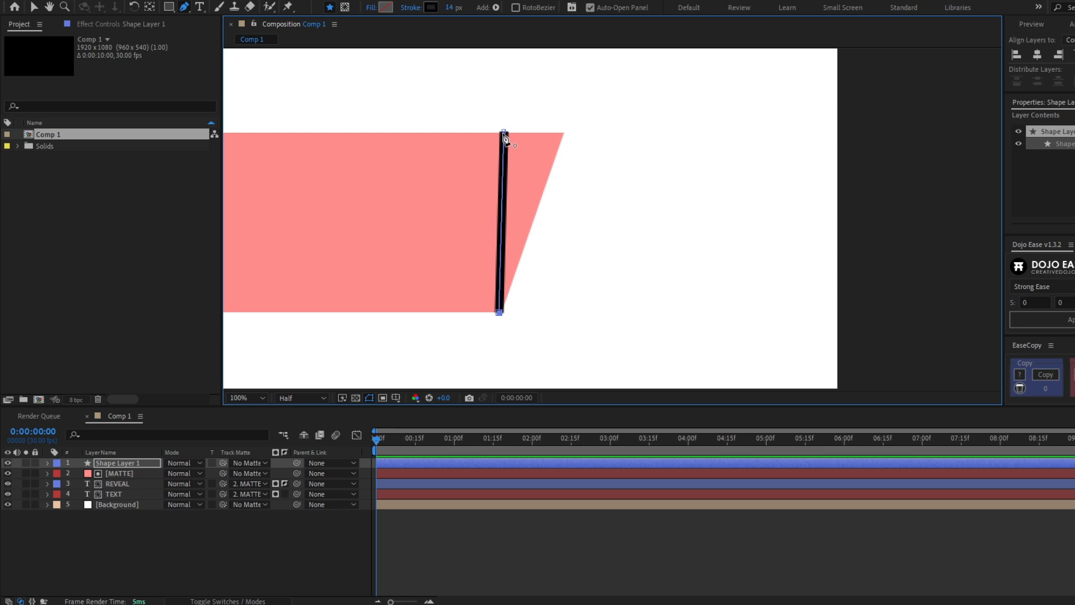
{"action": "key", "text": "v"}
{"action": "left_click_drag", "start_coordinate": [504, 135], "coordinate": [564, 135]}
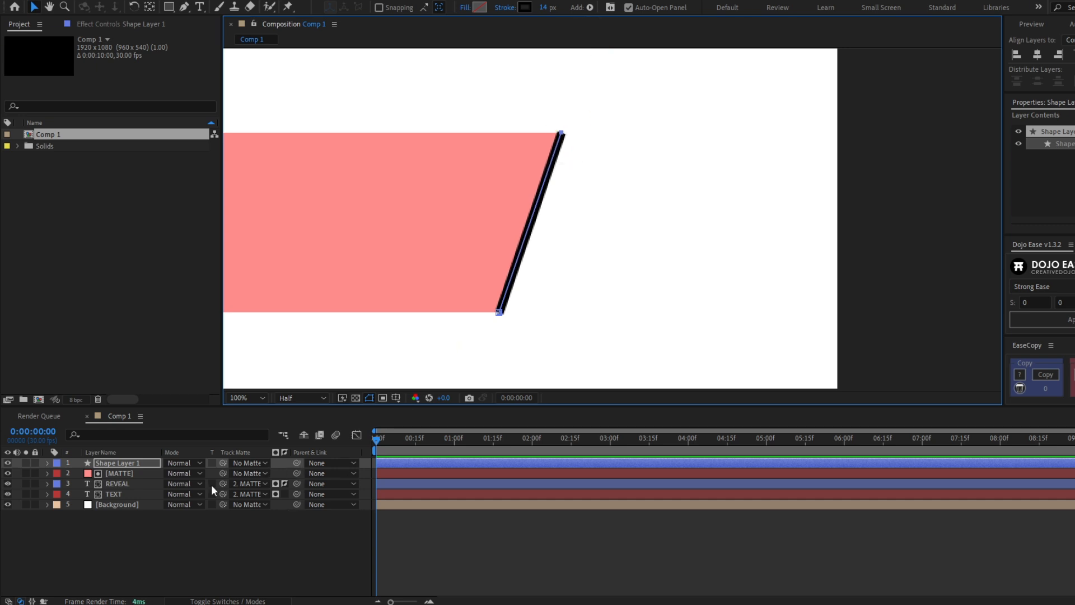
Parent the line's shape layer to MATTE and rename it Line
{"action": "left_click", "coordinate": [113, 473]}
{"action": "left_click_drag", "start_coordinate": [448, 211], "coordinate": [451, 257]}
{"action": "key", "text": "ctrl+z"}
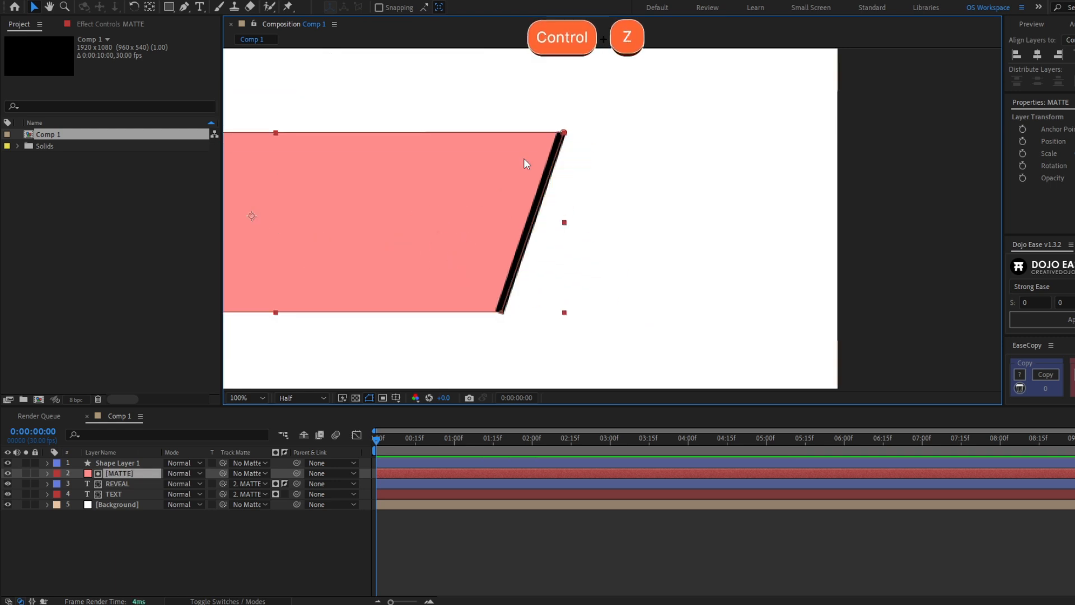
{"action": "left_click", "coordinate": [130, 467]}
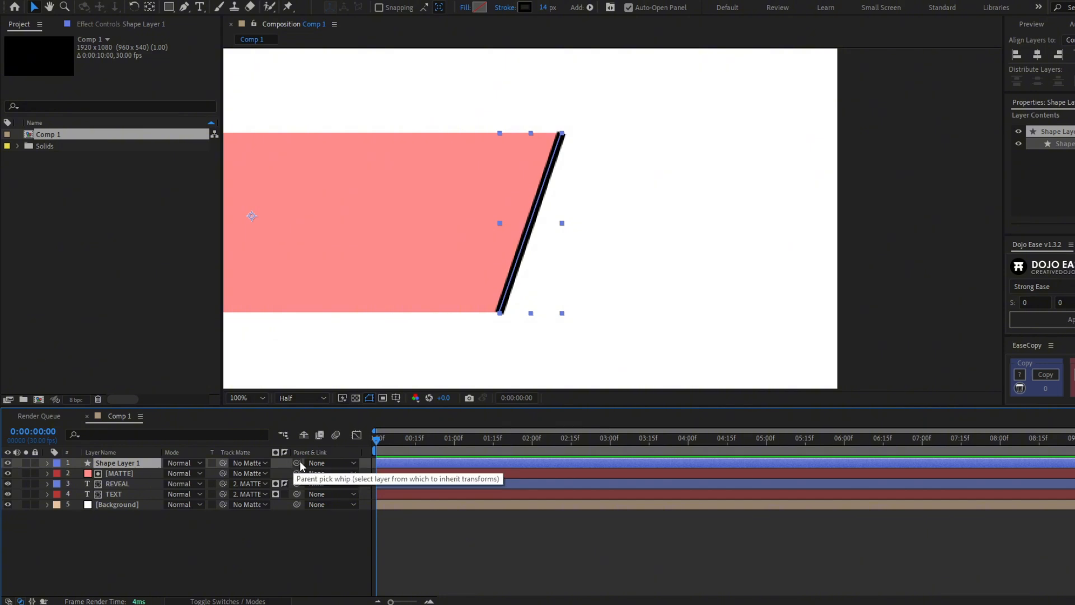
{"action": "left_click_drag", "start_coordinate": [297, 462], "coordinate": [127, 473]}
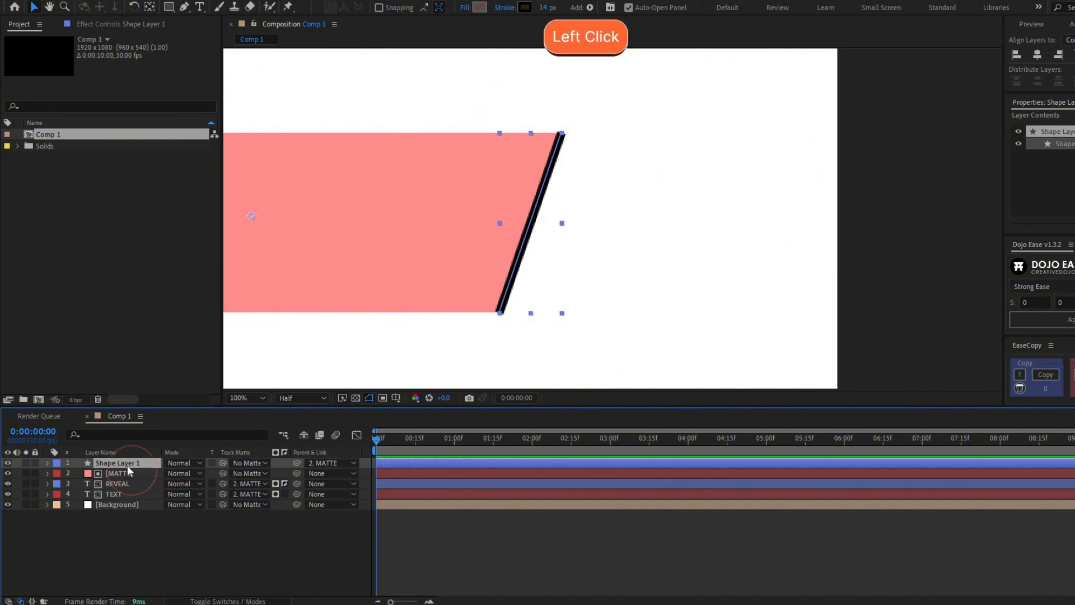
{"action": "key", "text": "Return"}
{"action": "type", "text": "Line"}
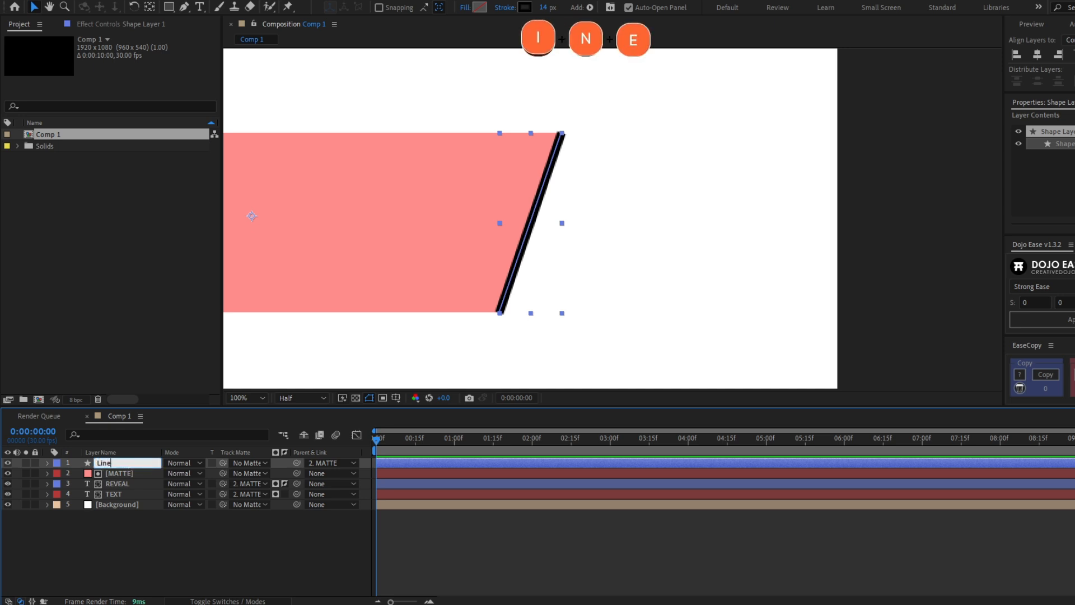
Move MATTE toward the comp centre, checking that the line follows it
{"action": "left_click", "coordinate": [109, 476]}
{"action": "scroll", "coordinate": [478, 278], "scroll_direction": "down", "scroll_amount": 2}
{"action": "left_click_drag", "start_coordinate": [547, 268], "coordinate": [616, 288]}
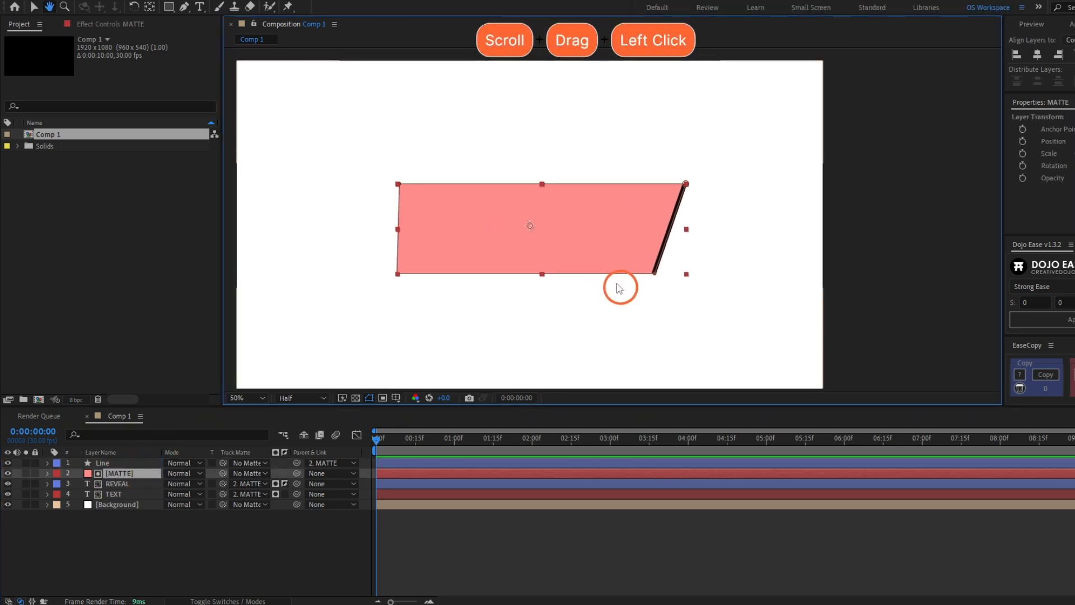
{"action": "left_click_drag", "start_coordinate": [604, 231], "coordinate": [551, 213]}
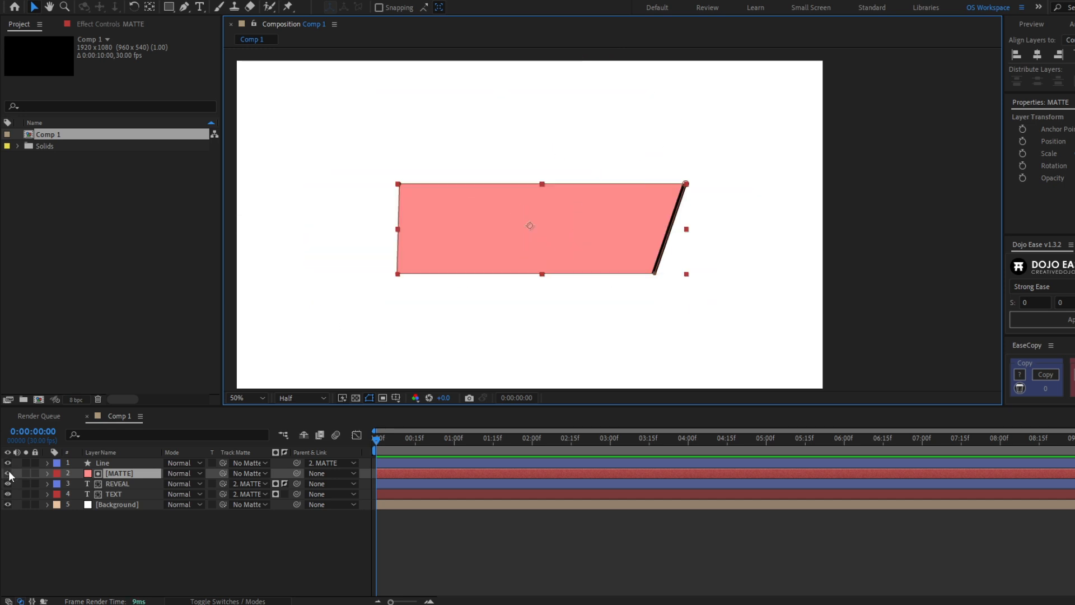
Hide MATTE, undo a test move, and centre its anchor point on the masked shape
{"action": "left_click", "coordinate": [8, 473]}
{"action": "mouse_move", "coordinate": [649, 236]}
{"action": "left_mouse_down"}
{"action": "mouse_move", "coordinate": [358, 229]}
{"action": "mouse_move", "coordinate": [615, 230]}
{"action": "mouse_move", "coordinate": [653, 232]}
{"action": "mouse_move", "coordinate": [651, 245]}
{"action": "left_mouse_up"}
{"action": "key", "text": "ctrl+z"}
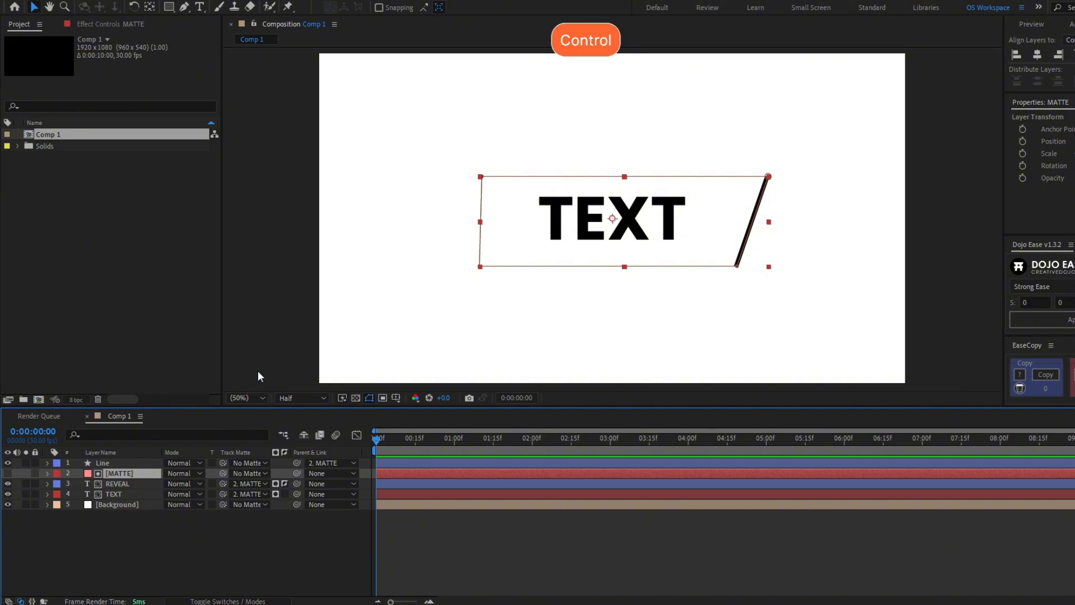
{"action": "key", "text": "ctrl+alt+Home"}
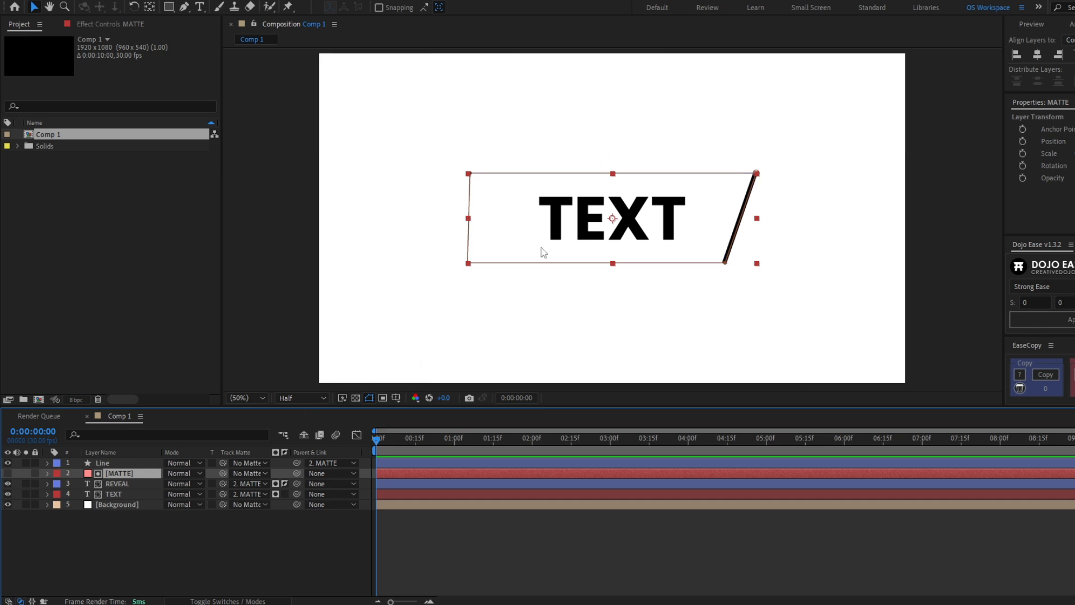
Keyframe MATTE's Position from -156,540 at 0f to 960,540 at one second
{"action": "key", "text": "p"}
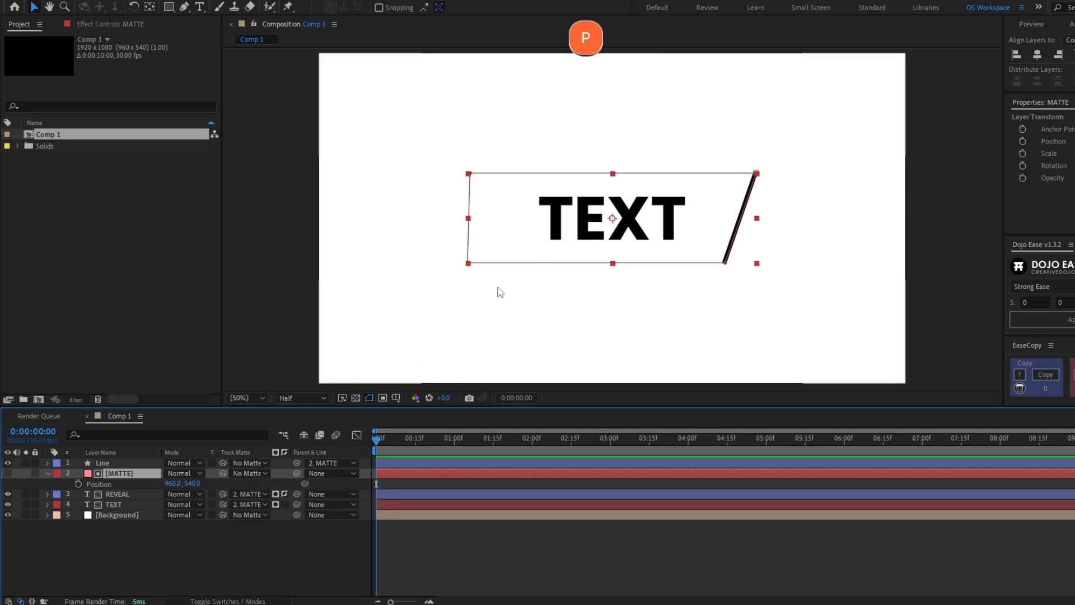
{"action": "left_click", "coordinate": [77, 483]}
{"action": "left_click_drag", "start_coordinate": [530, 265], "coordinate": [313, 262]}
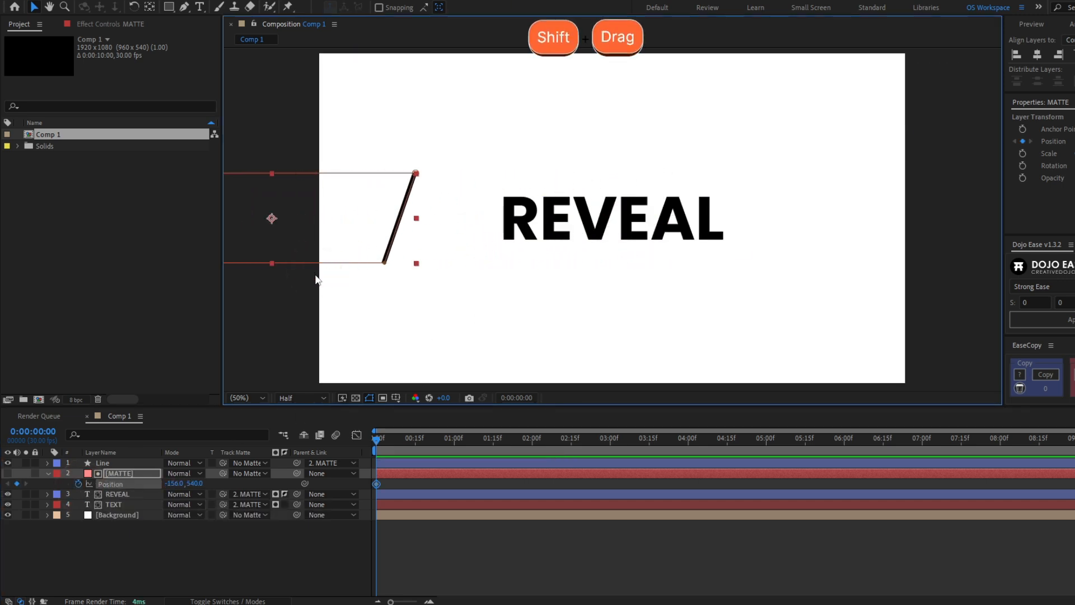
{"action": "left_click_drag", "start_coordinate": [391, 437], "coordinate": [452, 437]}
{"action": "left_click_drag", "start_coordinate": [298, 245], "coordinate": [648, 246]}
{"action": "key", "text": "ctrl+z"}
{"action": "key", "text": "ctrl+Home"}
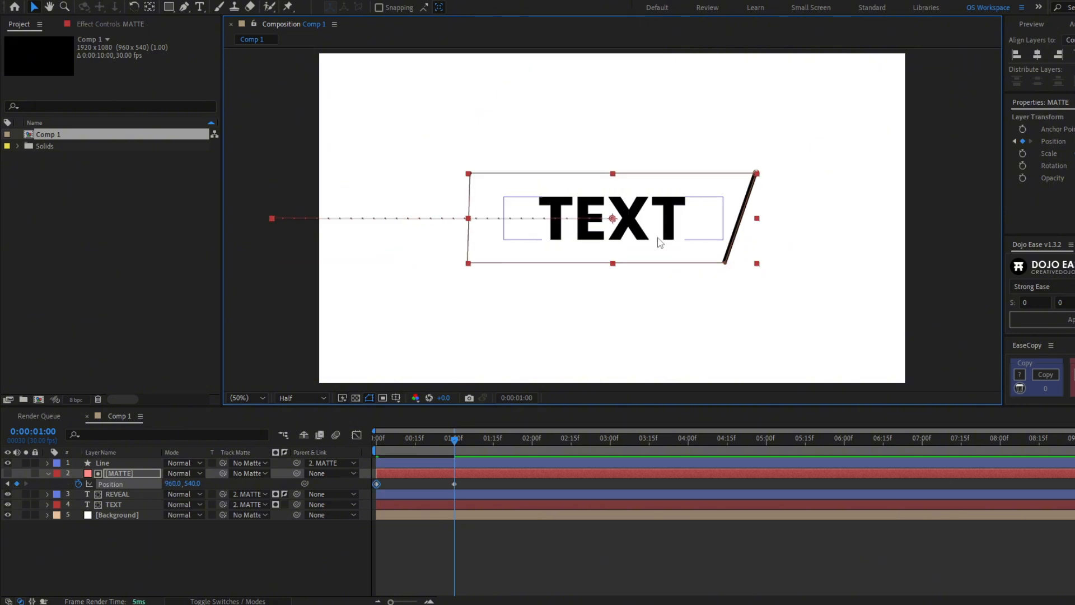
{"action": "left_click", "coordinate": [386, 443]}
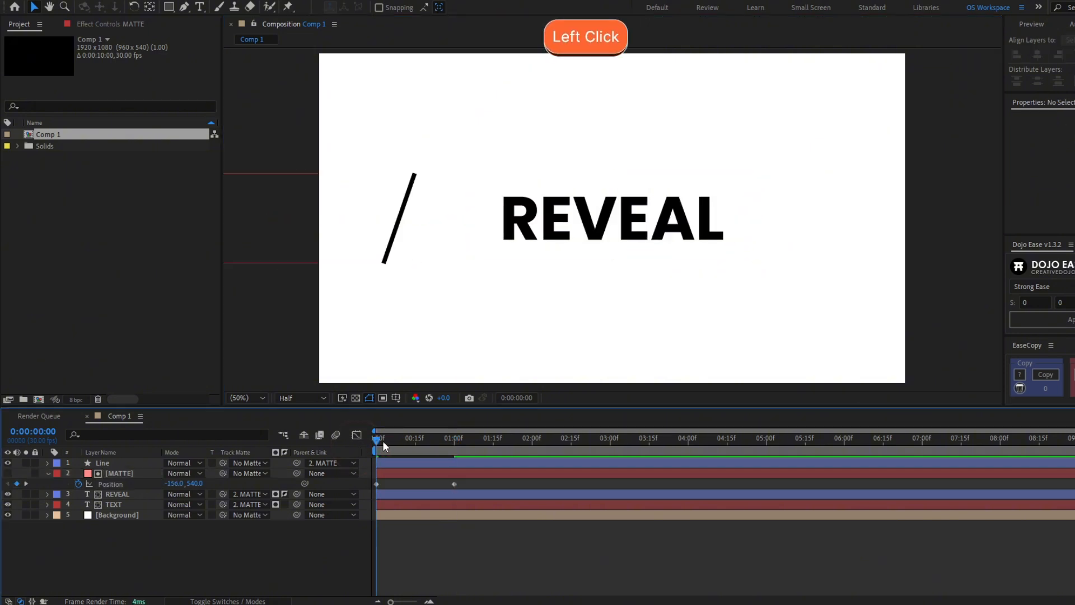
Apply Easy Ease (F9) to both MATTE Position keyframes and preview the REVEAL-to-TEXT wipe
{"action": "key", "text": "space"}
{"action": "key", "text": "space"}
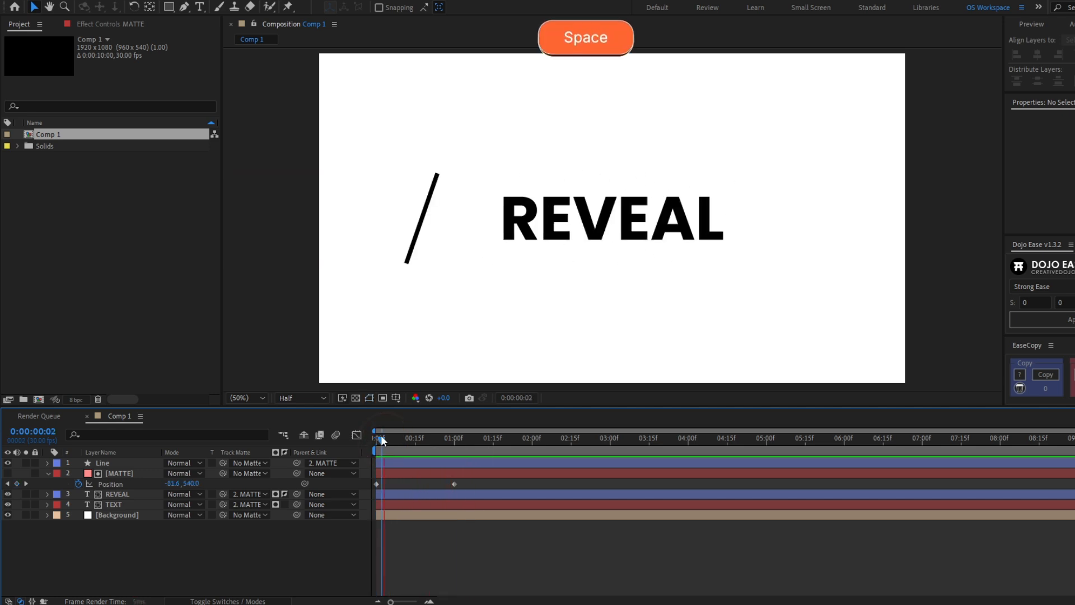
{"action": "left_click_drag", "start_coordinate": [381, 435], "coordinate": [355, 495]}
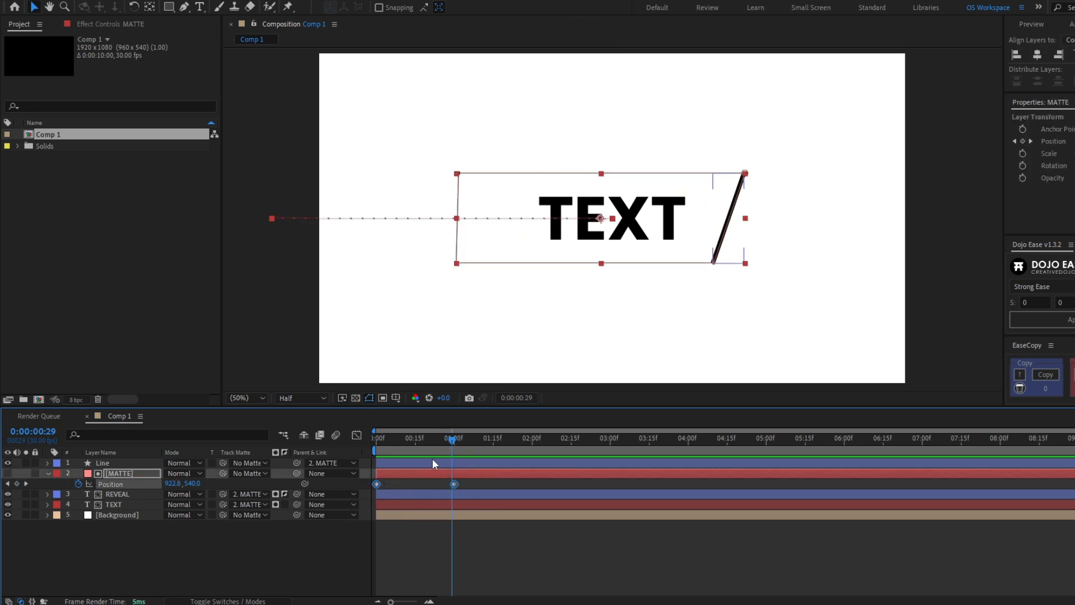
{"action": "key", "text": "F9"}
{"action": "left_click", "coordinate": [481, 553]}
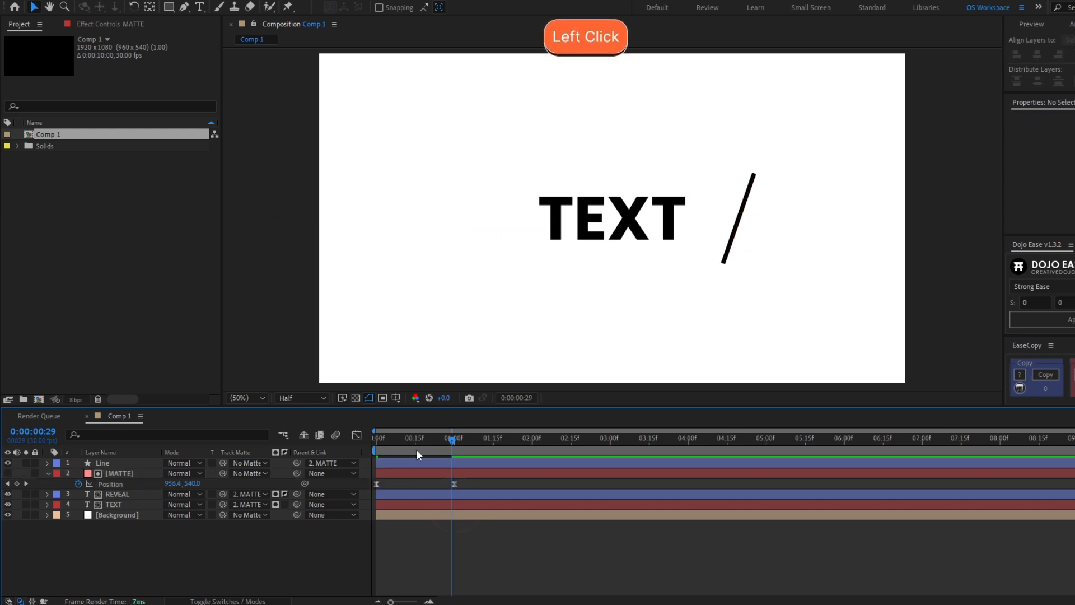
{"action": "left_click", "coordinate": [378, 437]}
{"action": "key", "text": "space"}
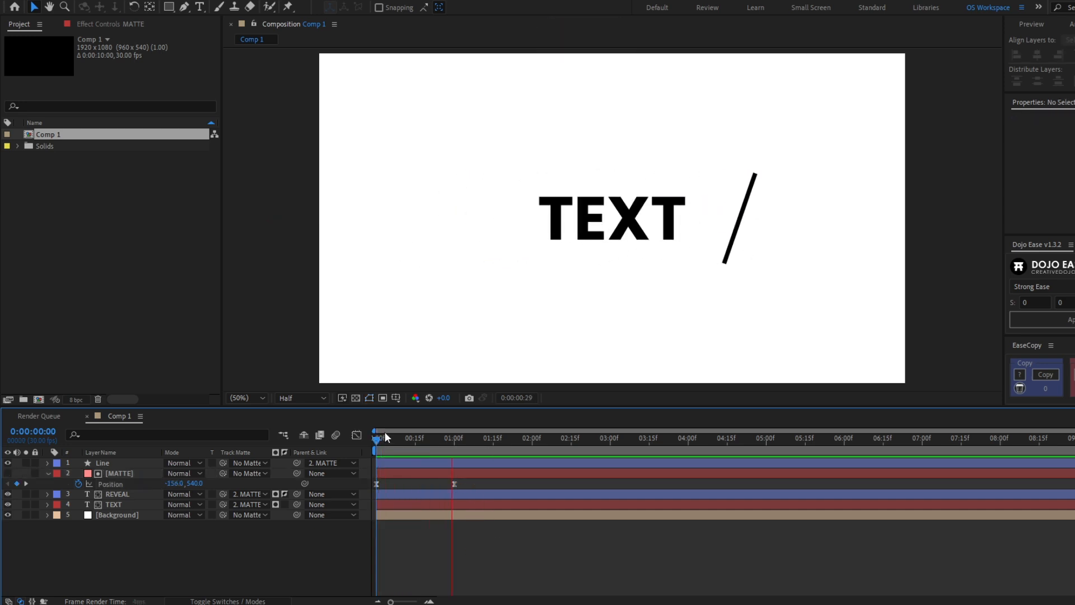
{"action": "left_click", "coordinate": [384, 431]}
{"action": "key", "text": "space"}
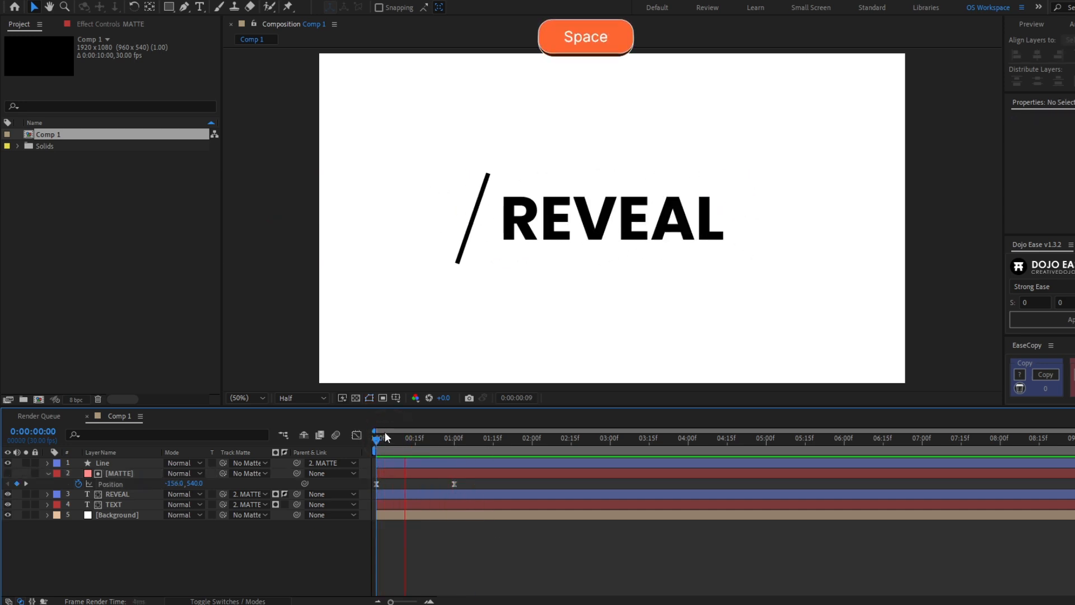
{"action": "left_click", "coordinate": [385, 435]}
{"action": "left_click_drag", "start_coordinate": [419, 431], "coordinate": [454, 439]}
{"action": "left_click", "coordinate": [401, 441]}
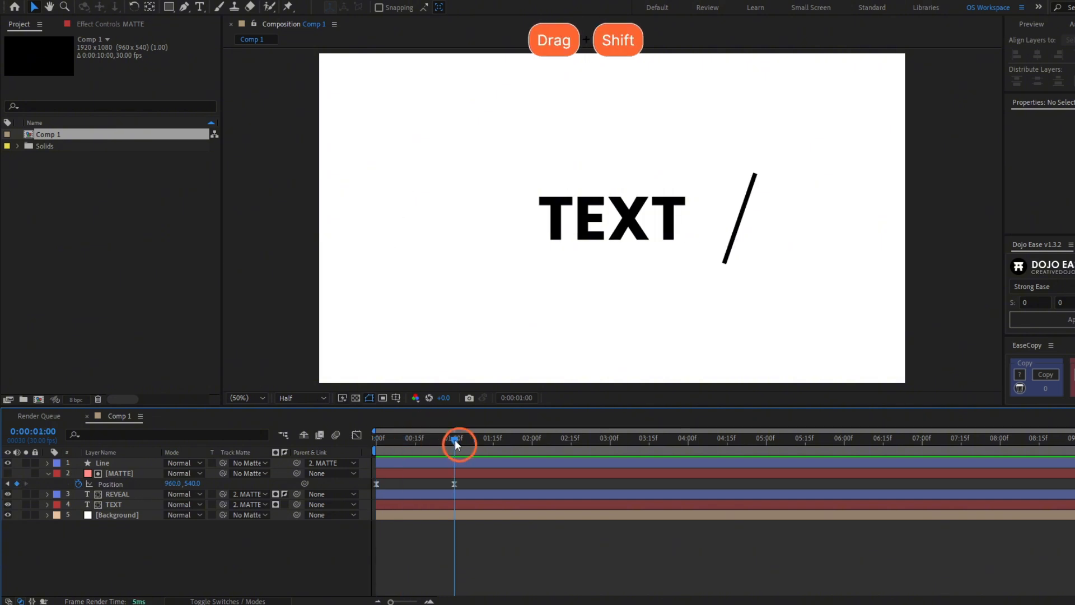
In MATTE's Position speed graph, strengthen the ease into the one-second keyframe and preview
{"action": "left_click", "coordinate": [453, 483]}
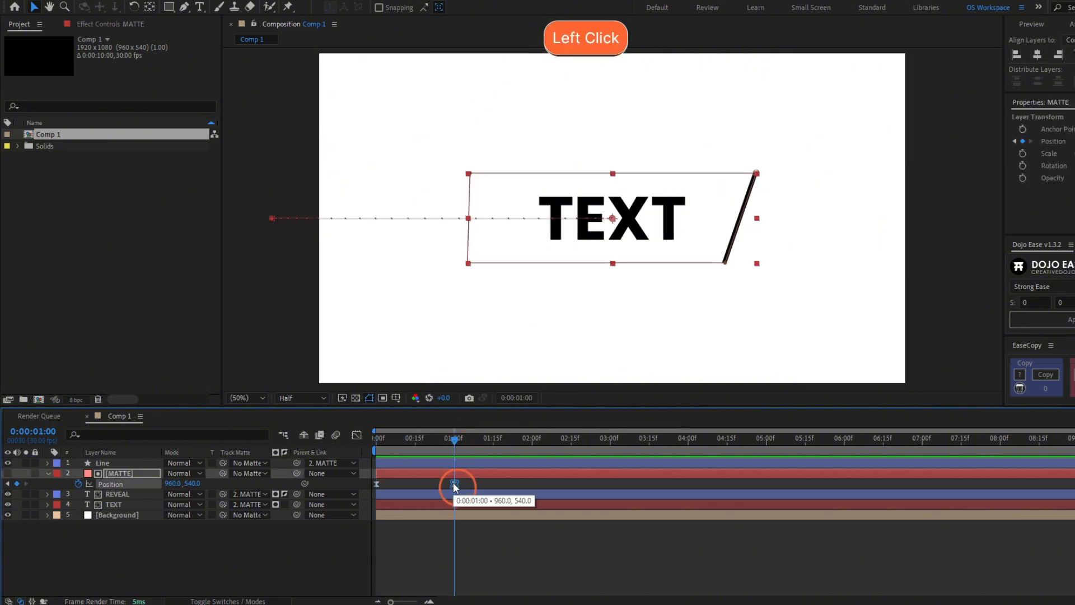
{"action": "left_click", "coordinate": [355, 435]}
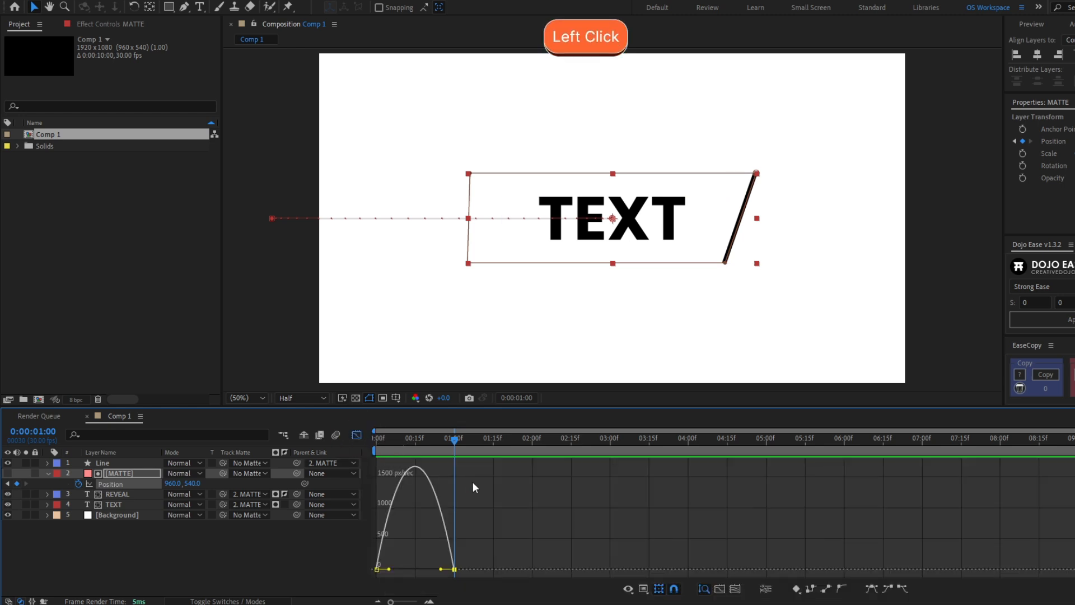
{"action": "left_click_drag", "start_coordinate": [441, 569], "coordinate": [422, 575]}
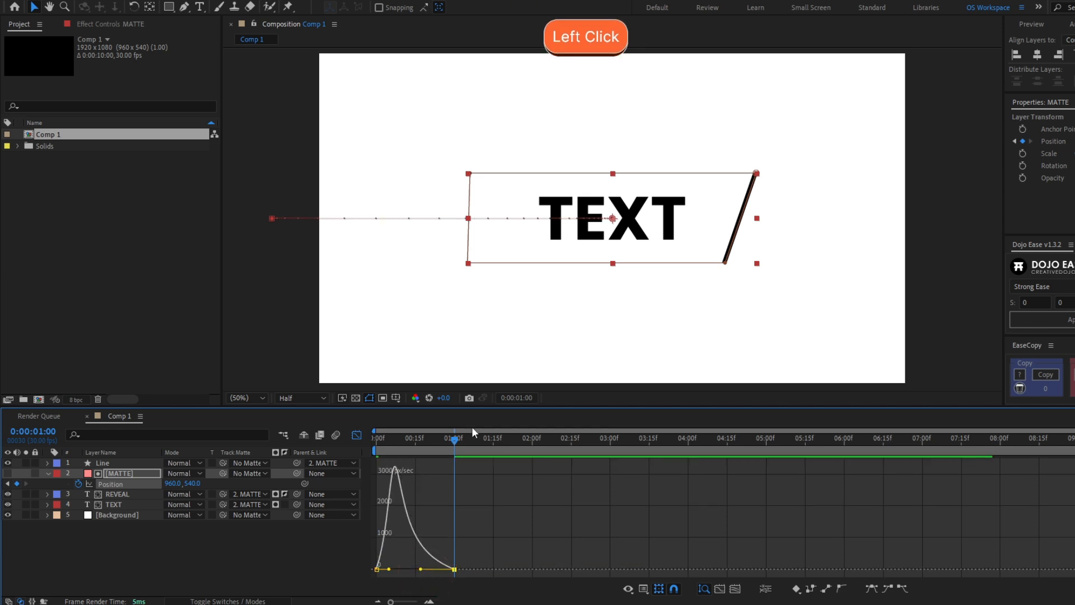
{"action": "left_click_drag", "start_coordinate": [442, 438], "coordinate": [377, 441]}
{"action": "key", "text": "space"}
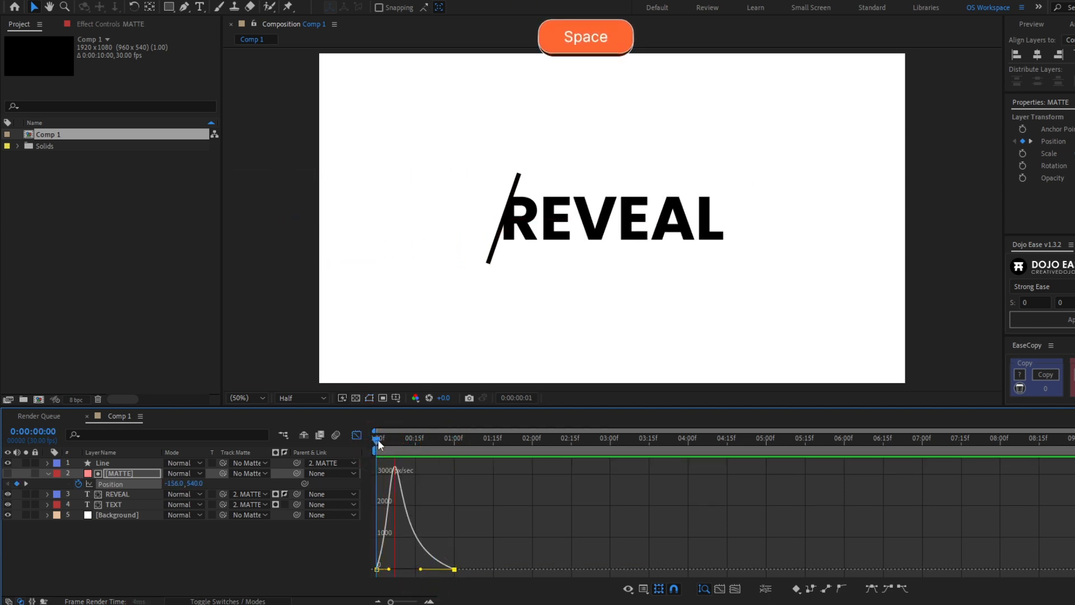
{"action": "left_click", "coordinate": [378, 439]}
{"action": "key", "text": "space"}
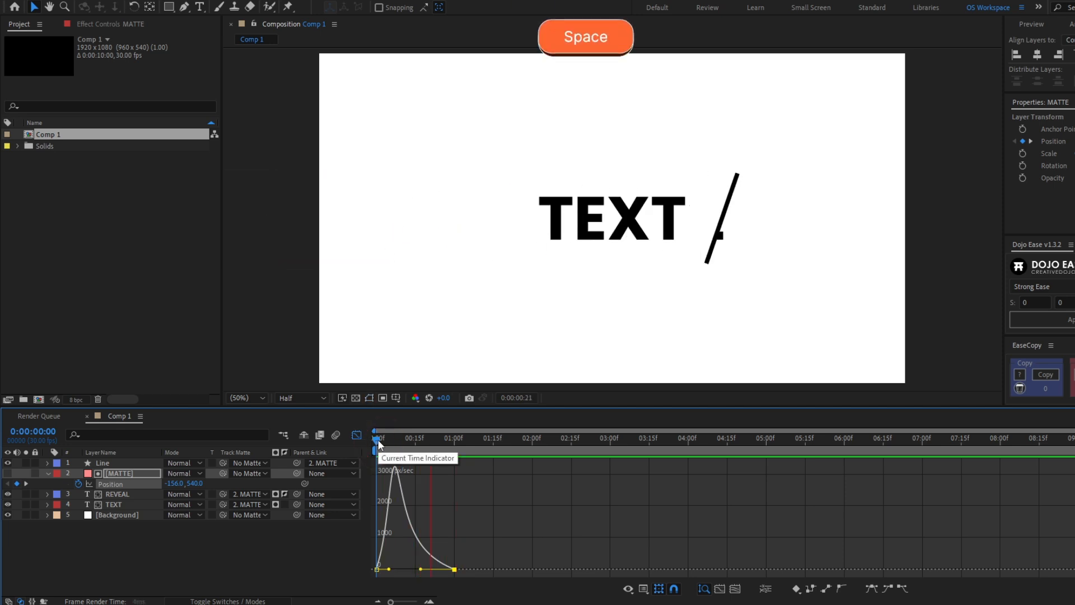
Sharpen the early speed peak to about 5000 px/sec with 100% influence, and preview
{"action": "left_click", "coordinate": [370, 442]}
{"action": "left_click_drag", "start_coordinate": [370, 444], "coordinate": [420, 448]}
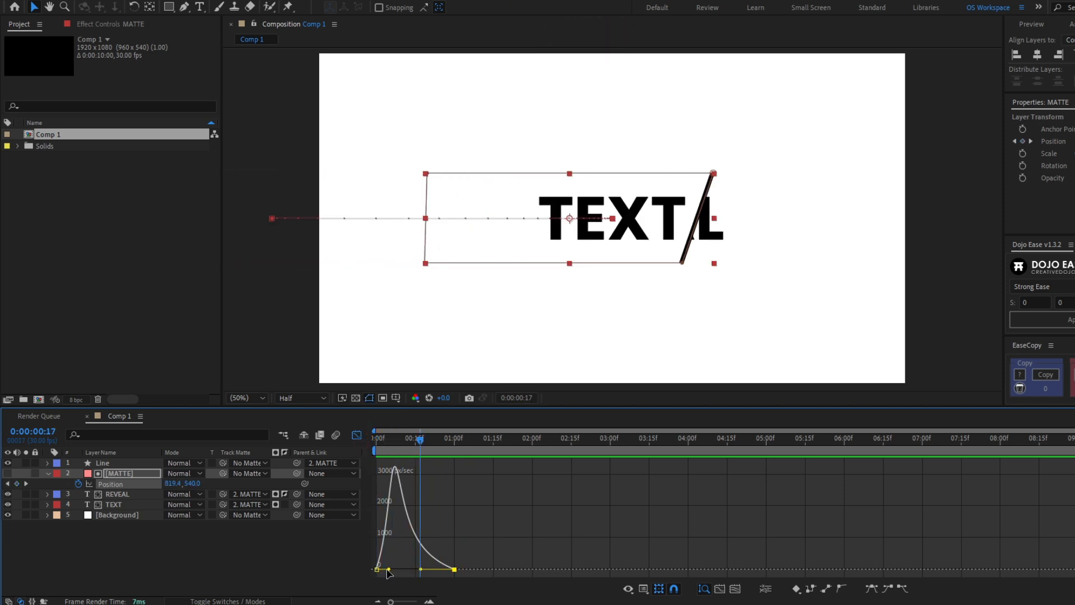
{"action": "left_click_drag", "start_coordinate": [389, 568], "coordinate": [404, 568]}
{"action": "key", "text": "space"}
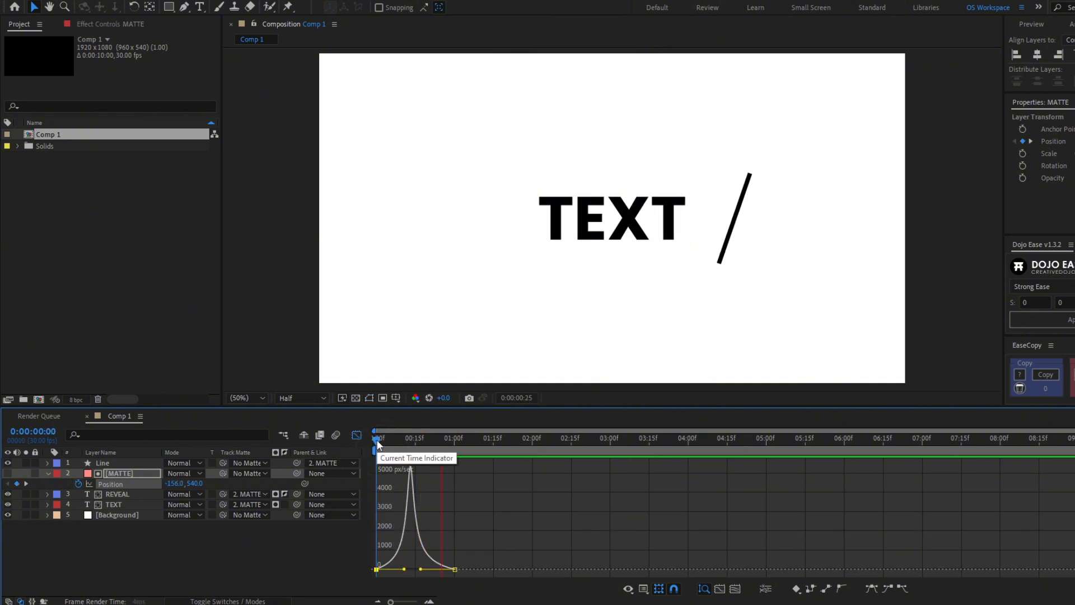
{"action": "left_click_drag", "start_coordinate": [421, 571], "coordinate": [415, 570]}
{"action": "key", "text": "space"}
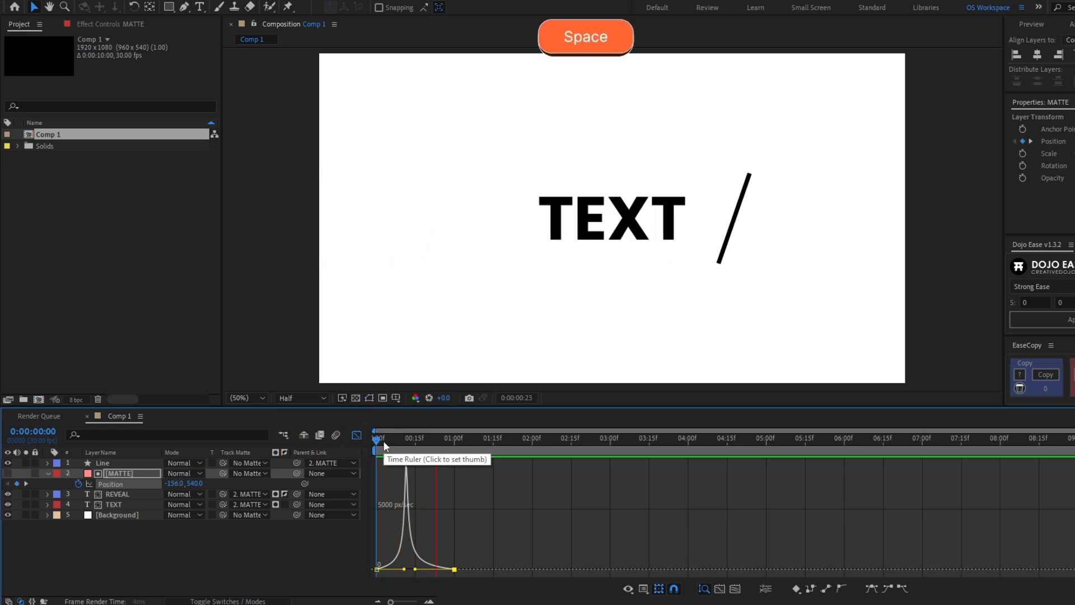
{"action": "left_click", "coordinate": [383, 441]}
{"action": "key", "text": "space"}
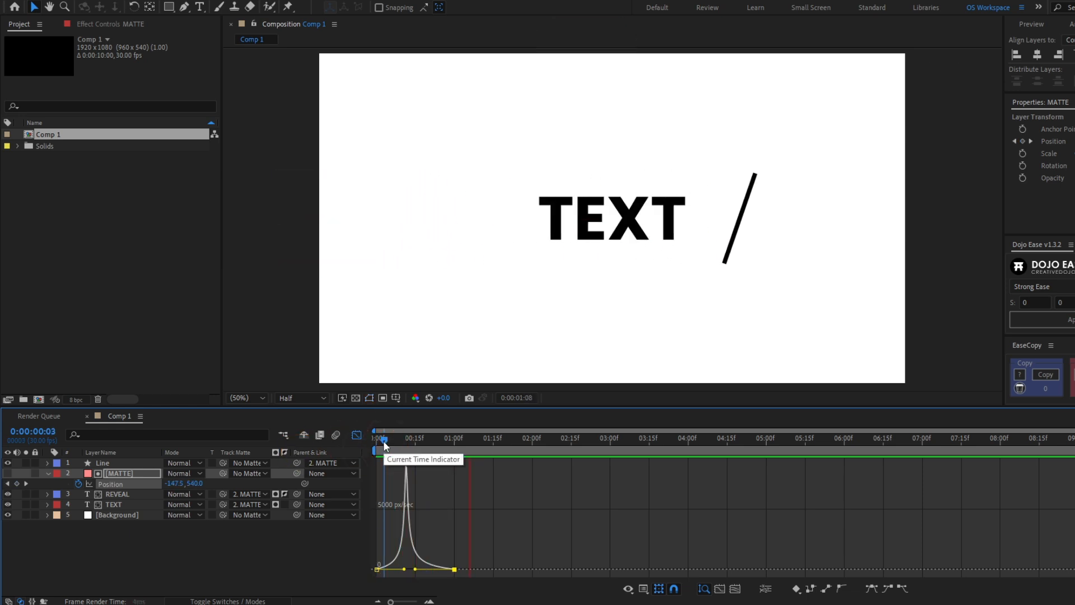
{"action": "key", "text": "space"}
{"action": "key", "text": "space"}
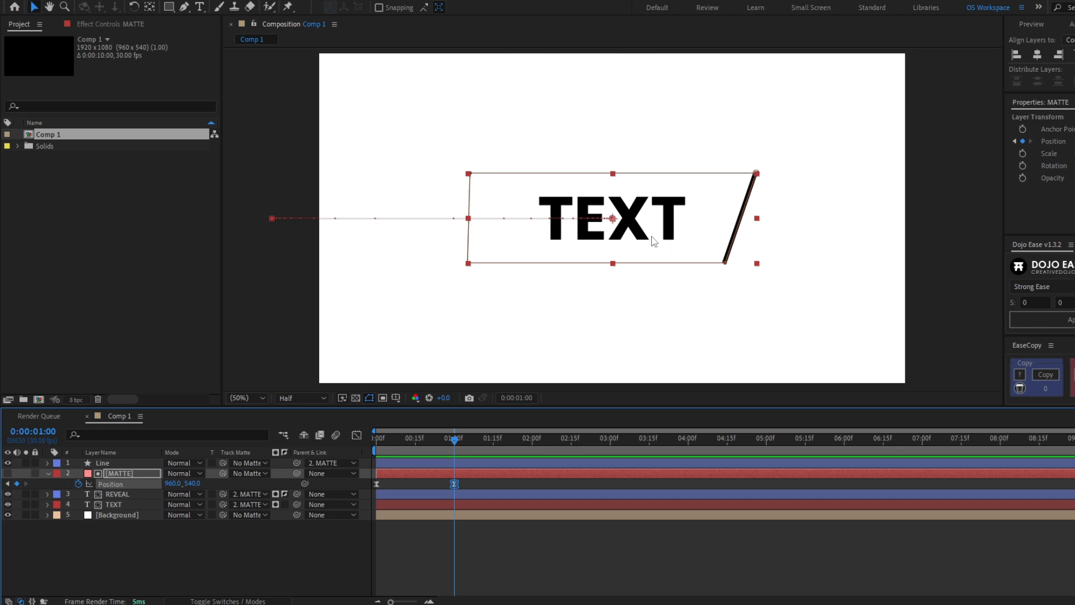
Move MATTE's one-second Position to 1058,540 so the slash ends farther right, then preview
{"action": "left_click_drag", "start_coordinate": [642, 243], "coordinate": [676, 247]}
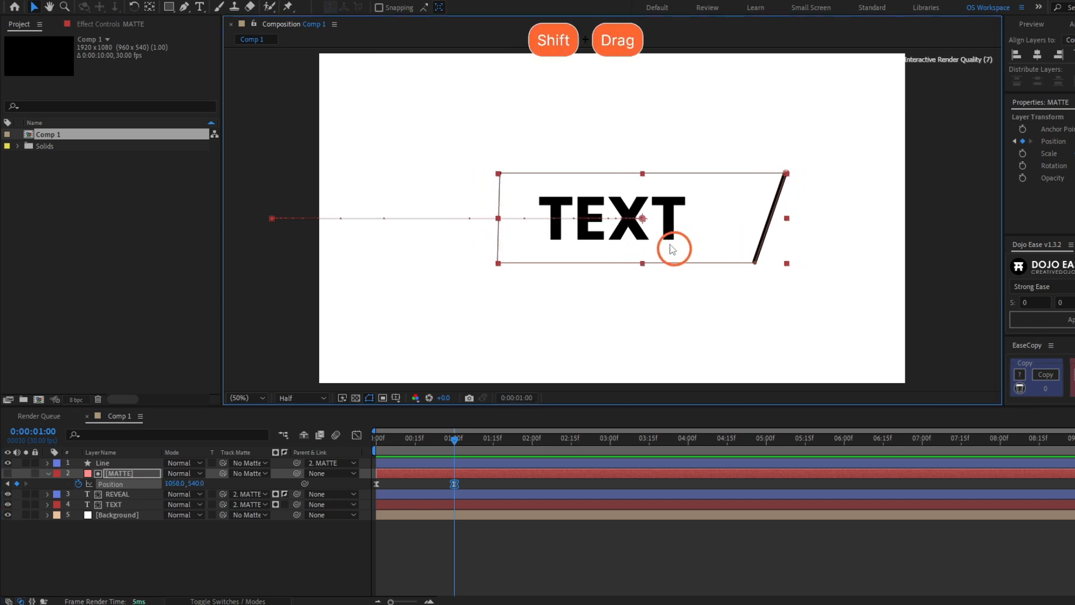
{"action": "left_click", "coordinate": [511, 572]}
{"action": "key", "text": "space"}
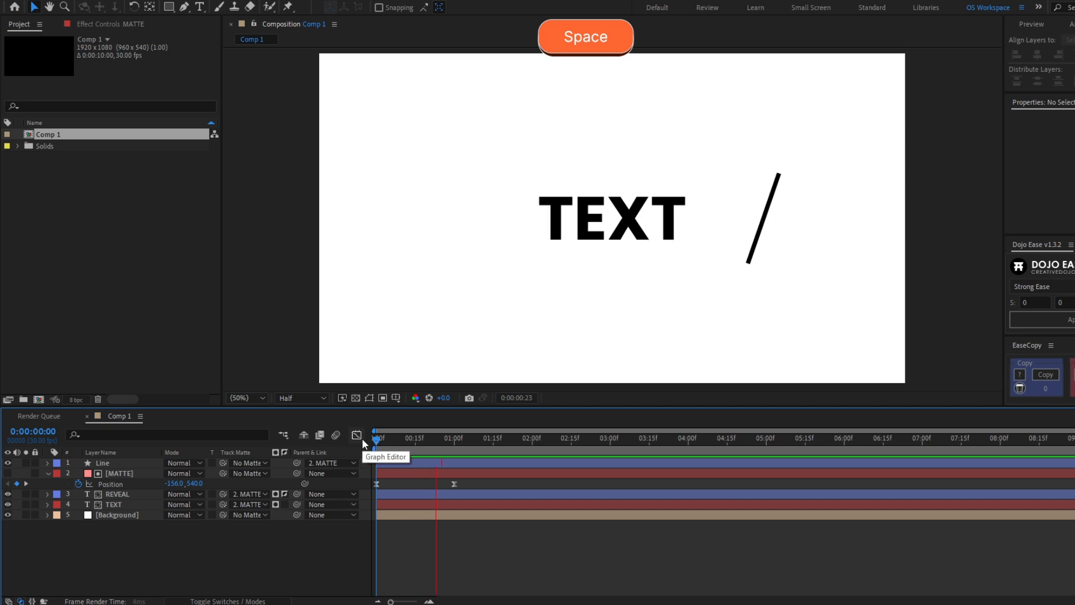
{"action": "left_click", "coordinate": [362, 439]}
{"action": "key", "text": "space"}
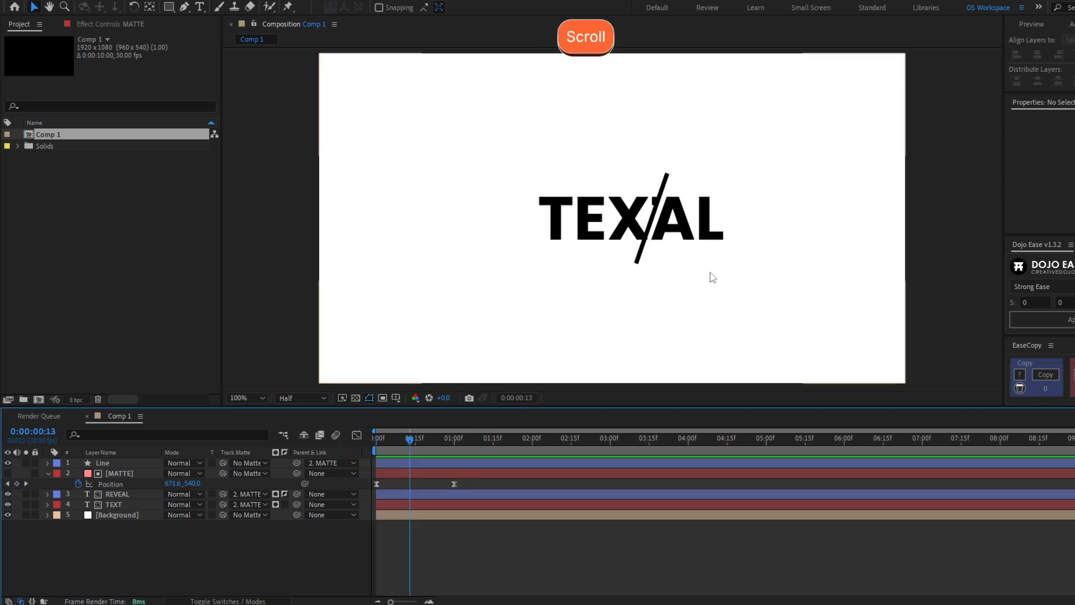
{"action": "scroll", "coordinate": [711, 275], "scroll_direction": "up", "scroll_amount": 1}
{"action": "left_click_drag", "start_coordinate": [692, 208], "coordinate": [602, 223]}
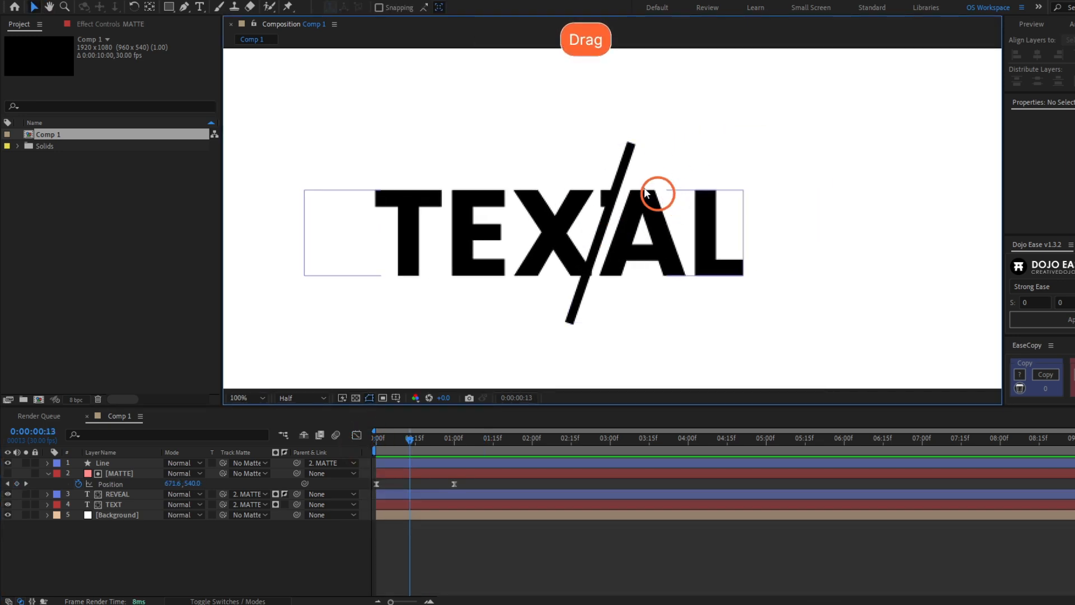
Turn on the motion blur switches for the MATTE and Line layers
{"action": "key", "text": "v"}
{"action": "left_click", "coordinate": [119, 473]}
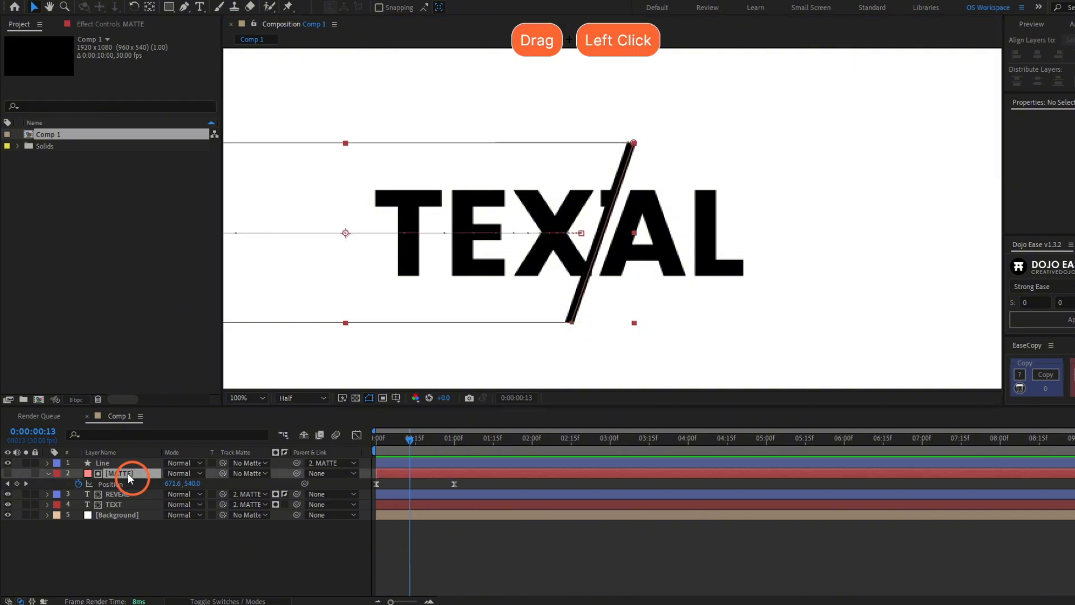
{"action": "left_click", "coordinate": [223, 601]}
{"action": "left_click", "coordinate": [363, 440]}
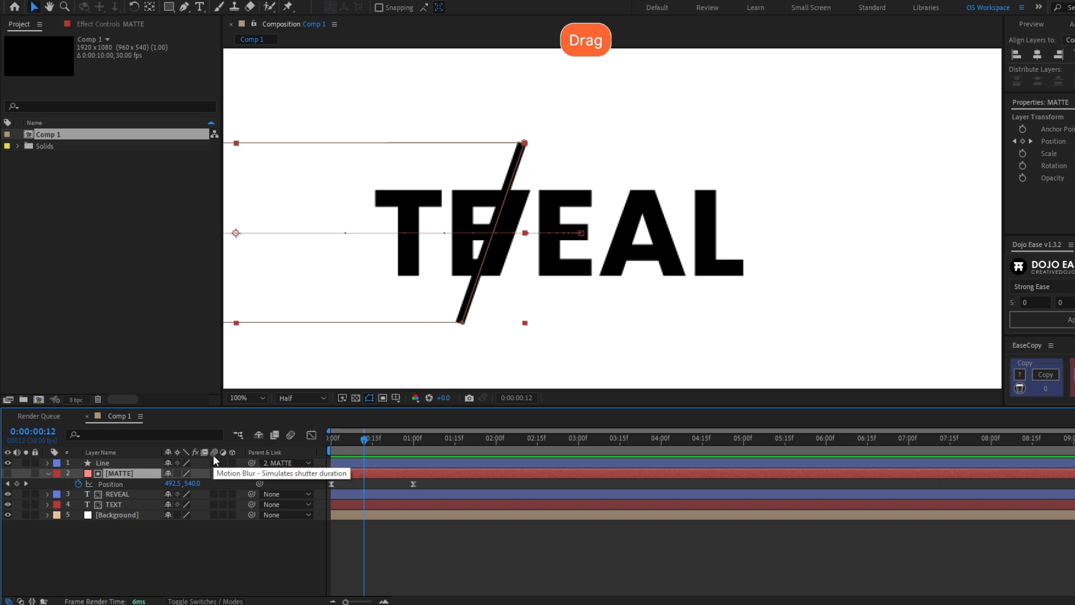
{"action": "left_click", "coordinate": [214, 473]}
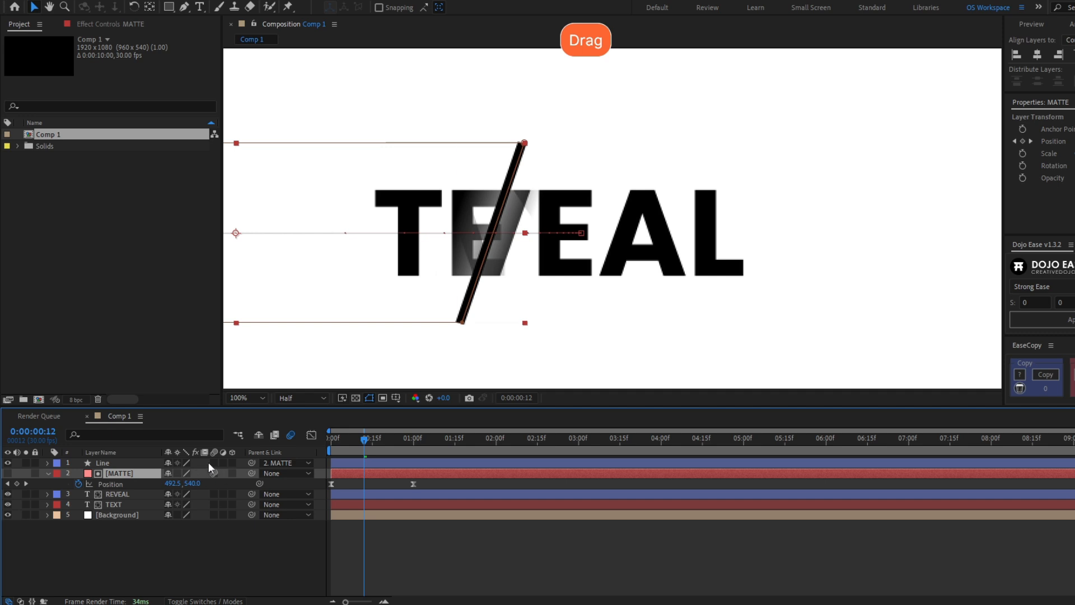
{"action": "left_click", "coordinate": [213, 462]}
Preview the motion-blurred slash wipe from the start and collapse MATTE's properties
{"action": "scroll", "coordinate": [610, 218], "scroll_direction": "down", "scroll_amount": 2}
{"action": "left_click", "coordinate": [334, 442]}
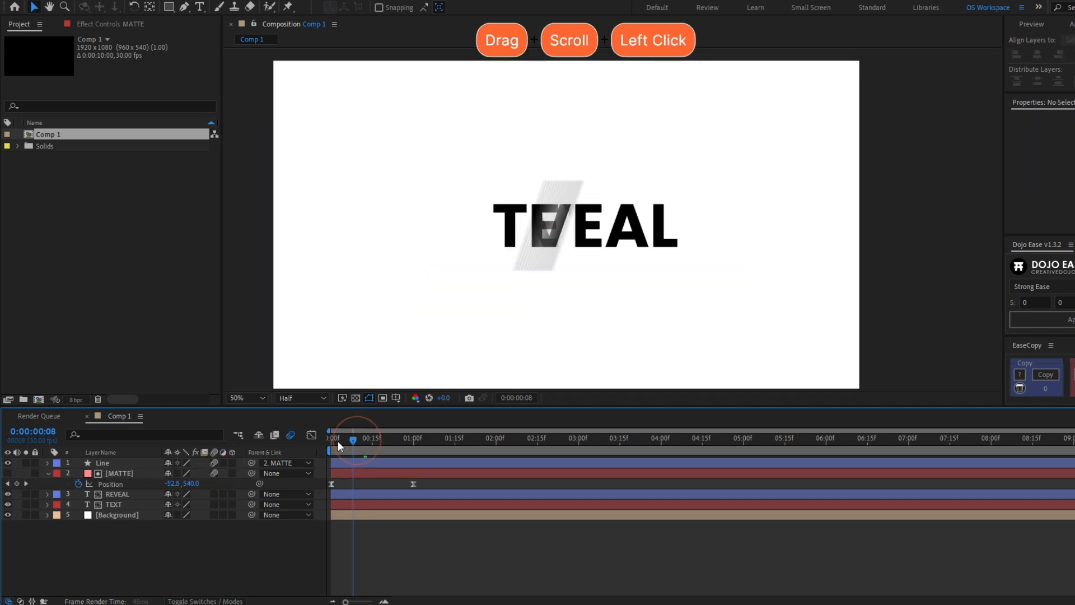
{"action": "key", "text": "space"}
{"action": "left_click", "coordinate": [339, 440]}
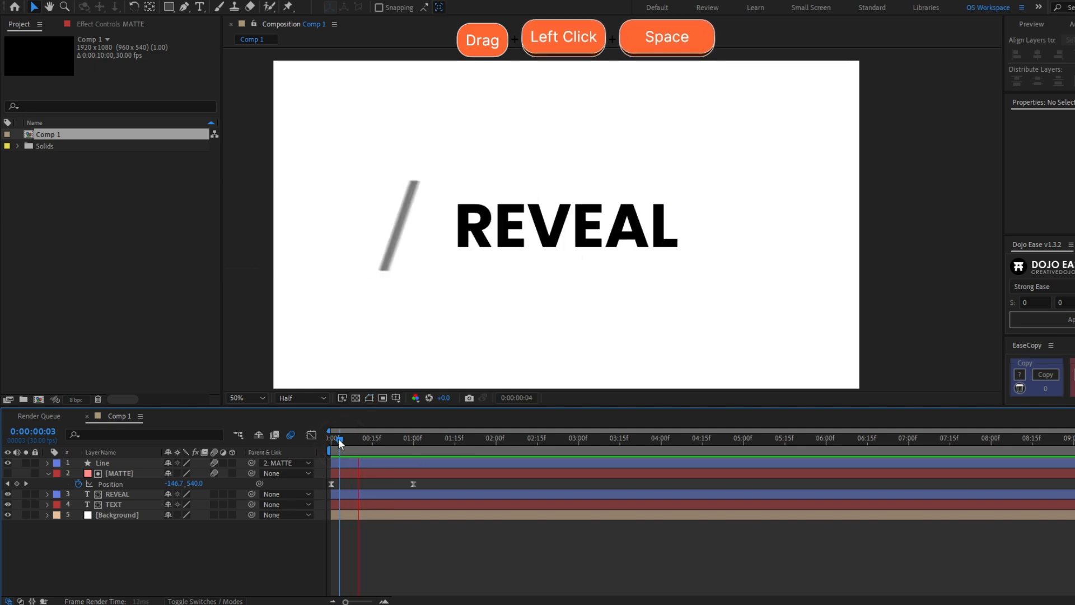
{"action": "key", "text": "space"}
{"action": "key", "text": "u"}
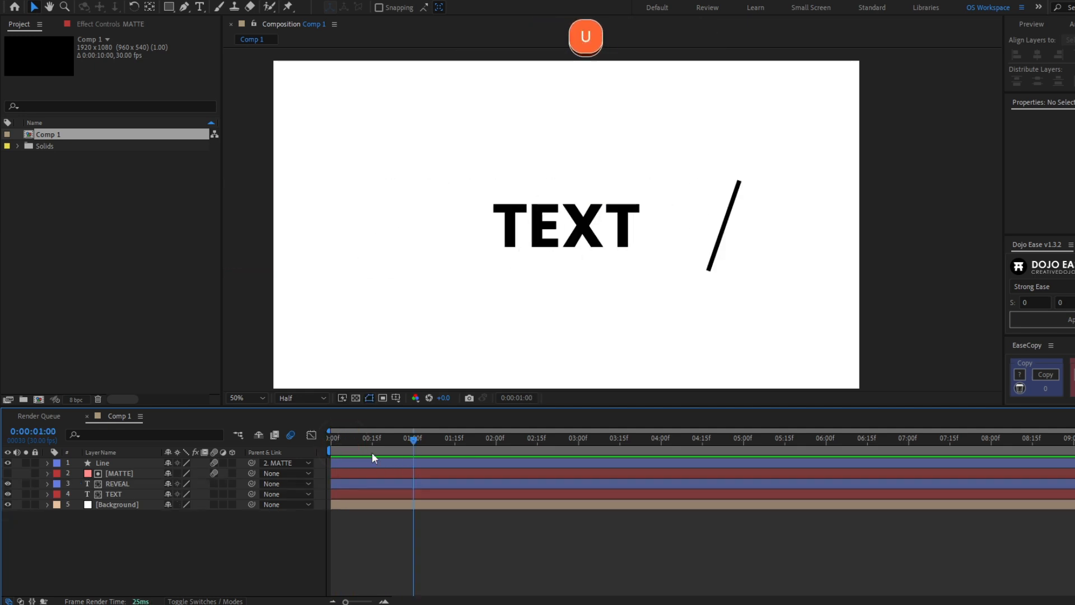
{"action": "key", "text": "space"}
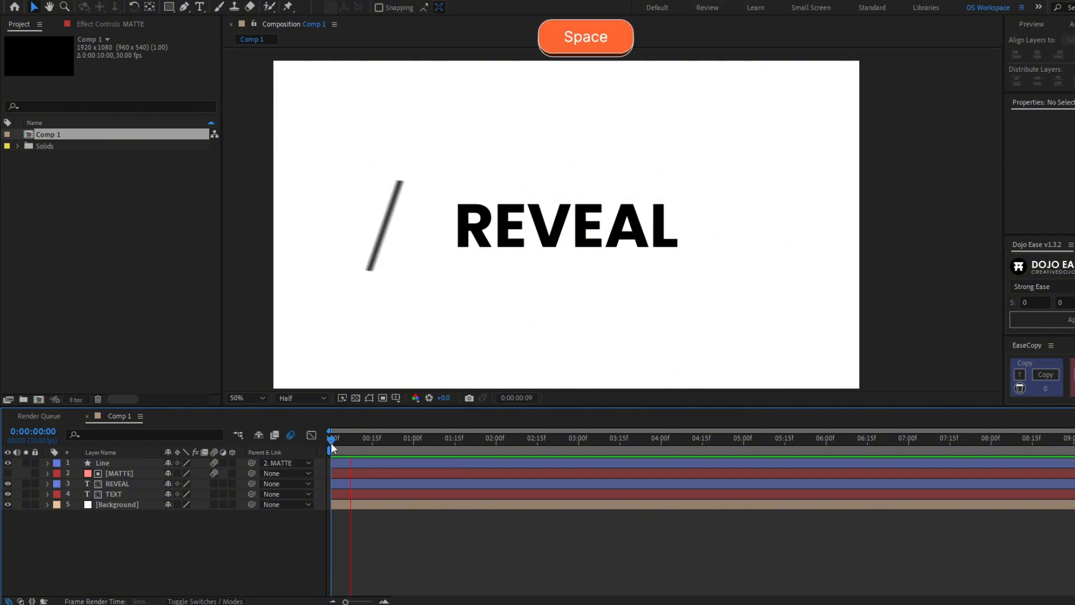
Keyframe MATTE's Position at 2:00, sliding the matte back to the left
{"action": "left_click_drag", "start_coordinate": [346, 441], "coordinate": [414, 447]}
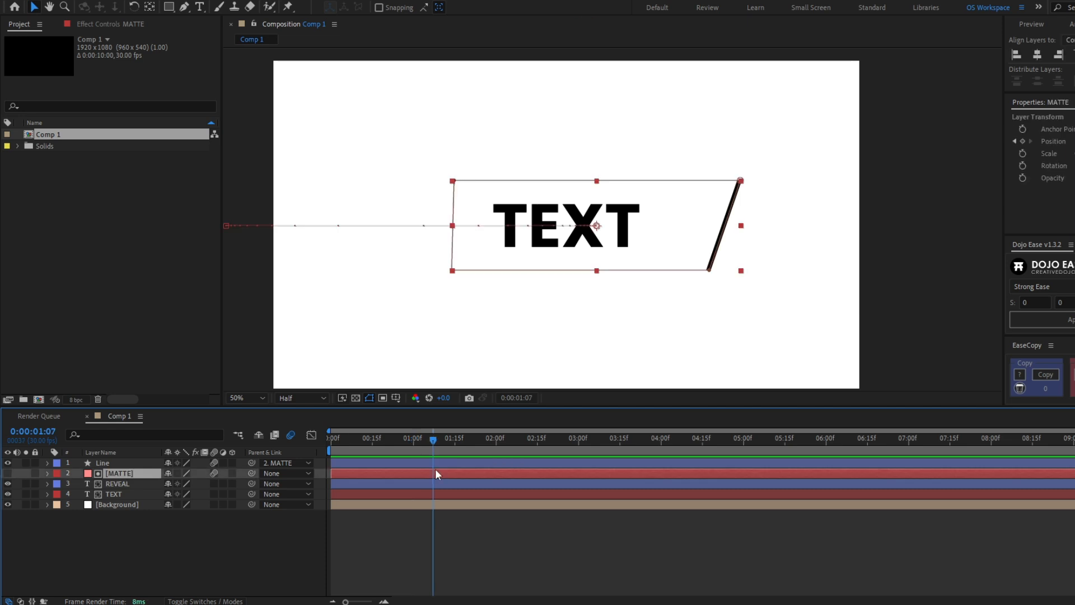
{"action": "key", "text": "p"}
{"action": "key", "text": "h"}
{"action": "key", "text": "j"}
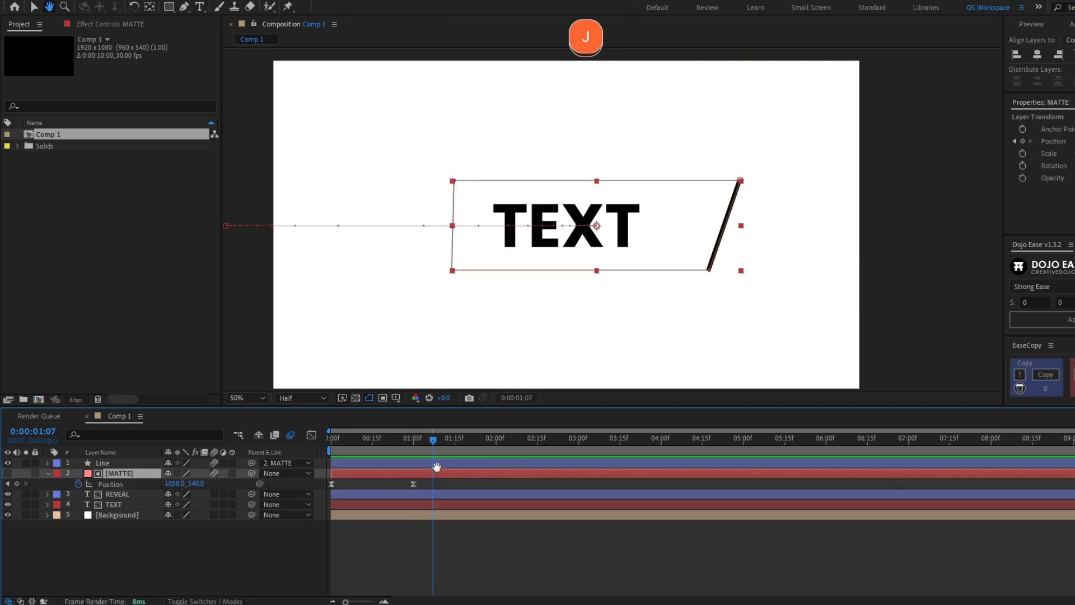
{"action": "left_click", "coordinate": [438, 443]}
{"action": "left_click_drag", "start_coordinate": [448, 442], "coordinate": [496, 440]}
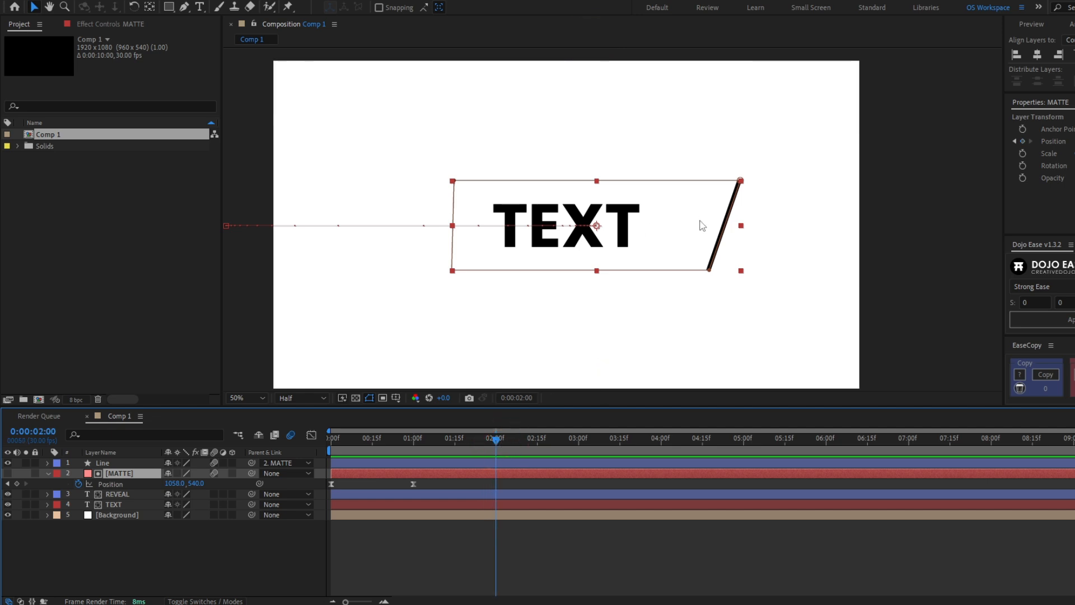
{"action": "left_click_drag", "start_coordinate": [644, 250], "coordinate": [322, 268]}
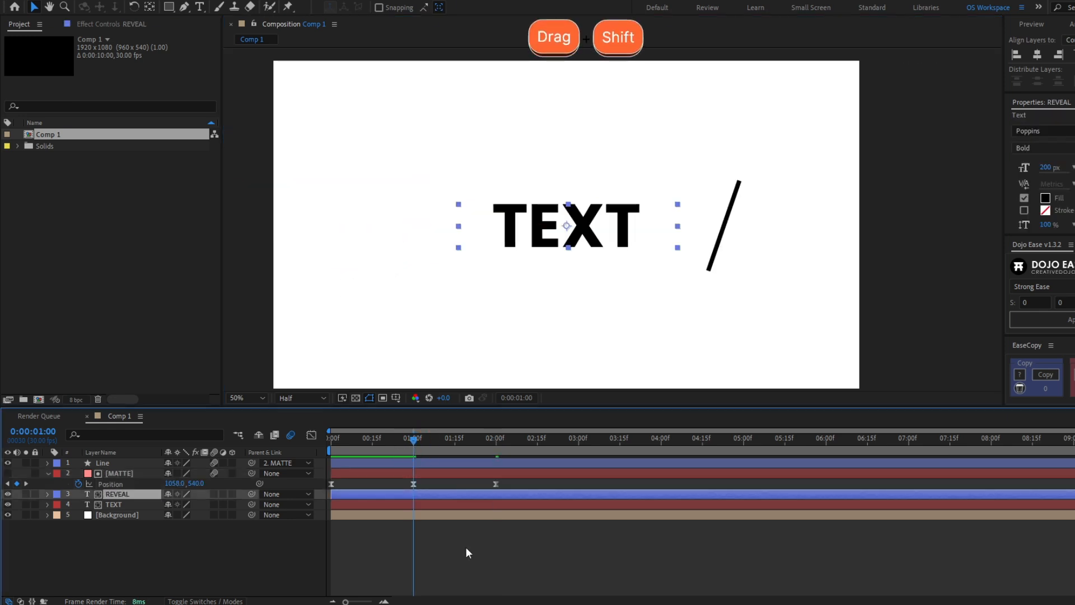
Review MATTE's Position keyframes and set the current time to frame 23
{"action": "left_click", "coordinate": [466, 546]}
{"action": "left_click", "coordinate": [401, 459]}
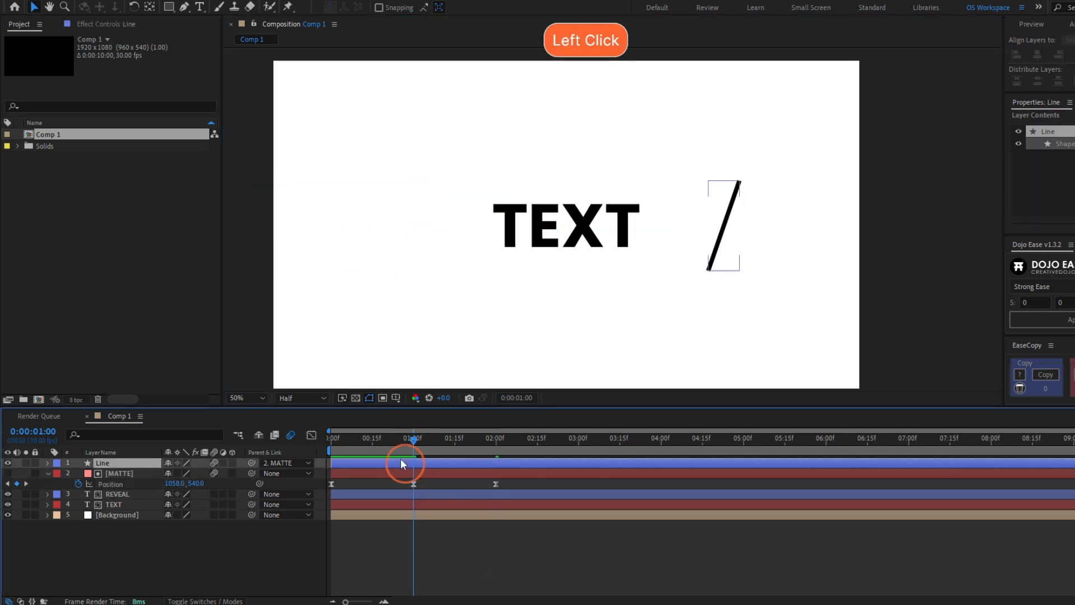
{"action": "left_click_drag", "start_coordinate": [398, 443], "coordinate": [312, 455]}
{"action": "left_click", "coordinate": [410, 494]}
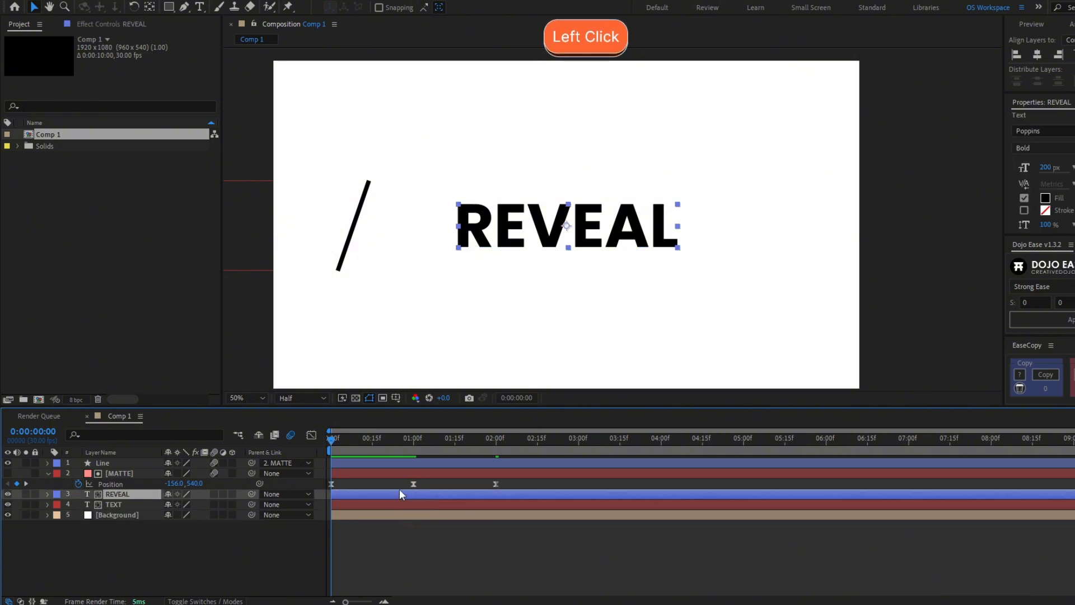
{"action": "left_click", "coordinate": [408, 474]}
{"action": "key", "text": "u"}
{"action": "left_click", "coordinate": [403, 483]}
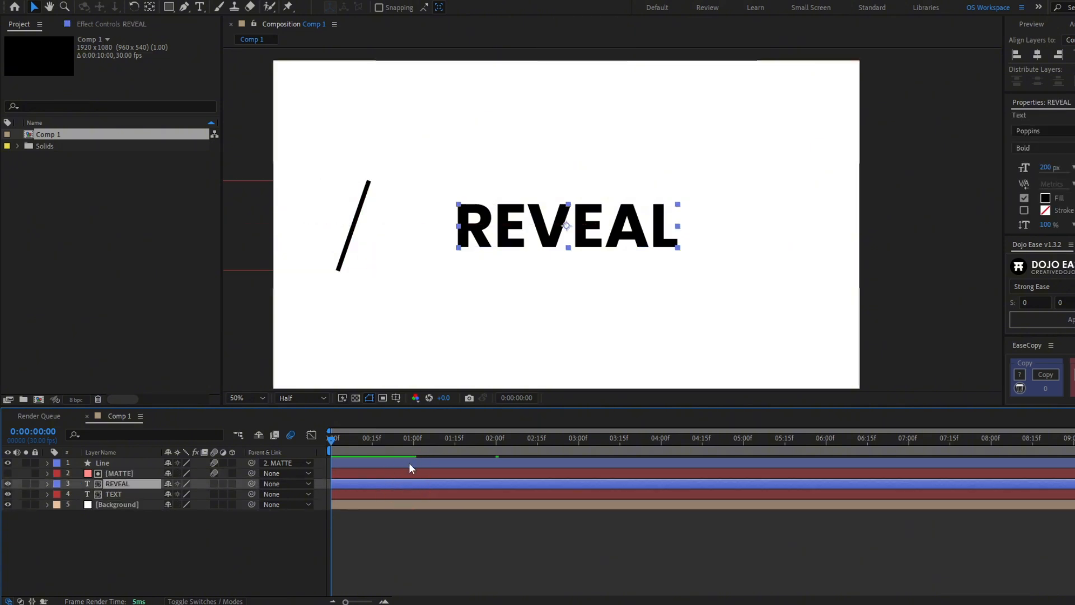
{"action": "left_click", "coordinate": [409, 473]}
{"action": "key", "text": "u"}
{"action": "left_click_drag", "start_coordinate": [335, 439], "coordinate": [409, 445]}
Split REVEAL at 1:00 and delete its first part
{"action": "left_click", "coordinate": [421, 484]}
{"action": "left_click", "coordinate": [423, 490]}
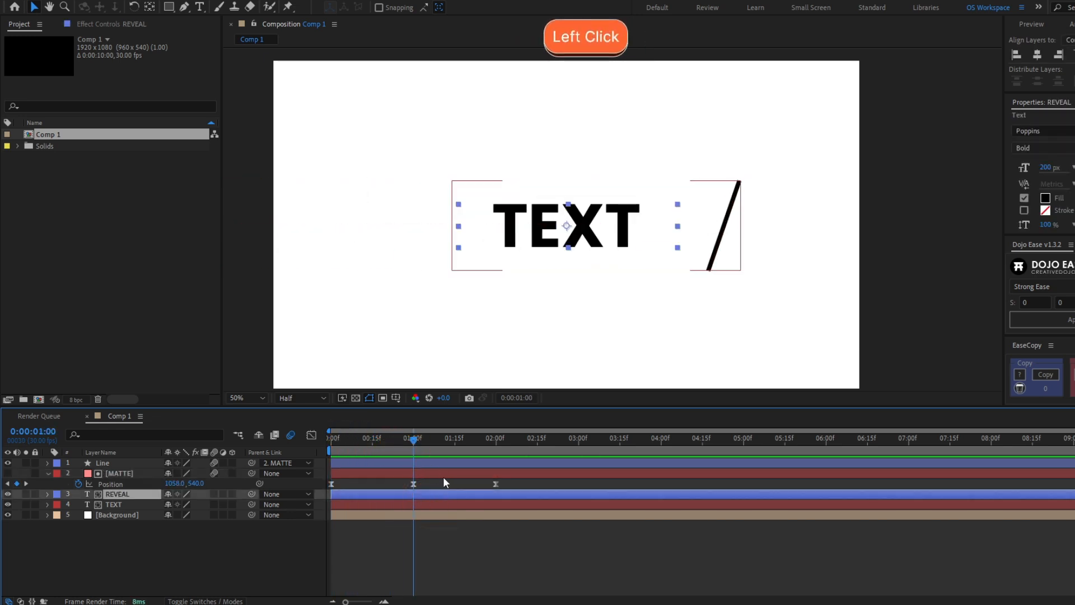
{"action": "key", "text": "ctrl+shift"}
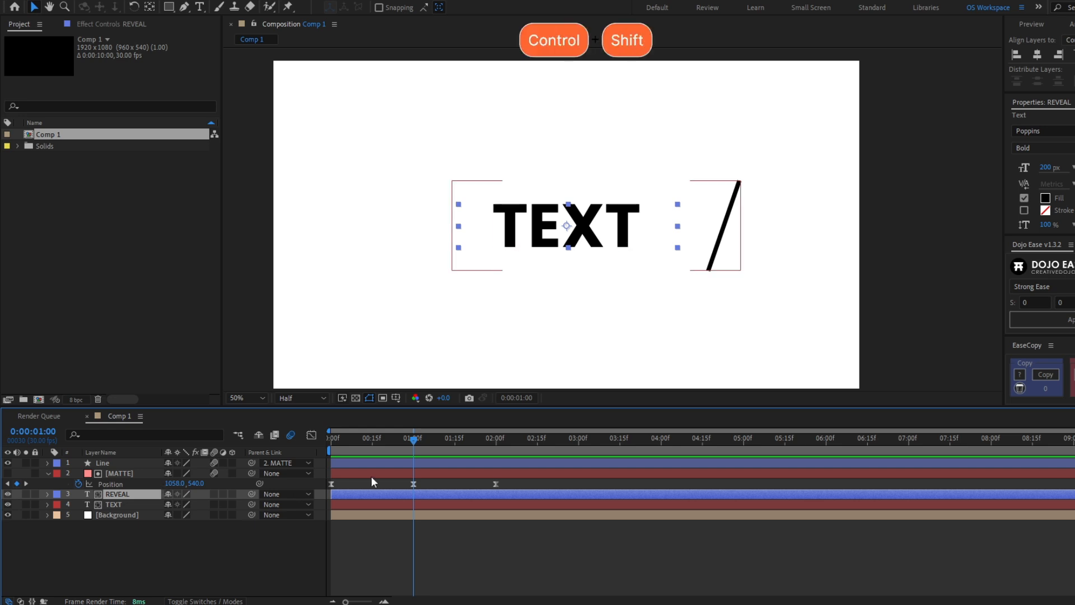
{"action": "key", "text": "ctrl+shift+d"}
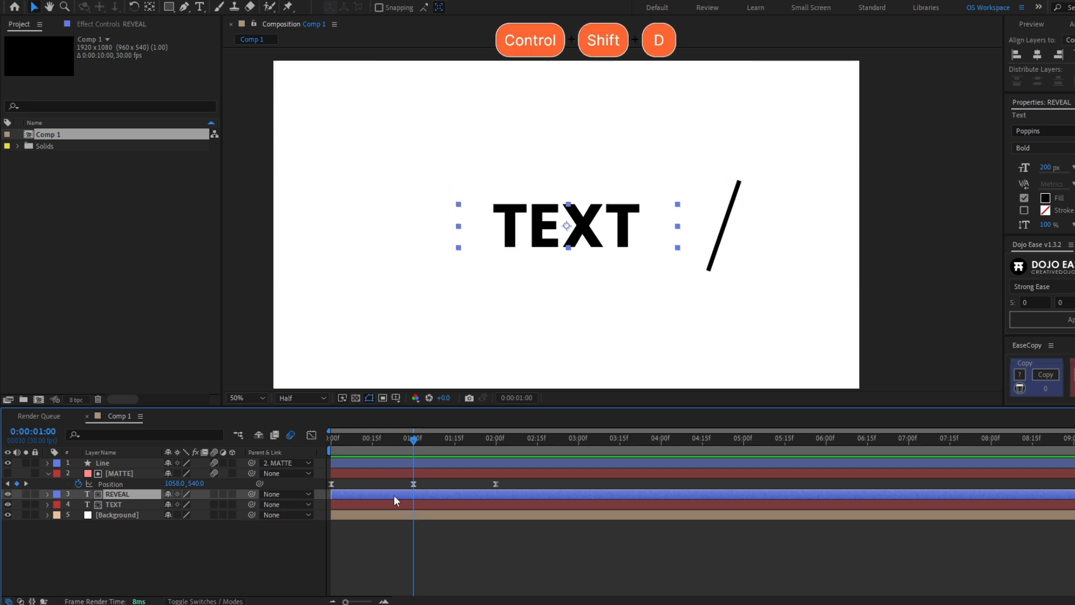
{"action": "left_click", "coordinate": [402, 504]}
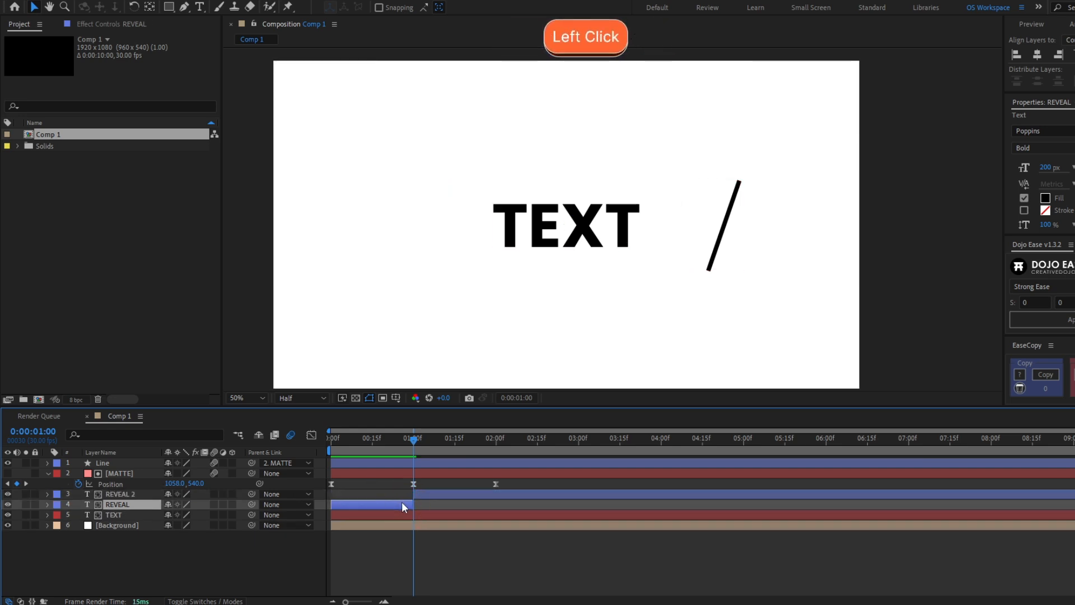
{"action": "key", "text": "Delete"}
Keyframe MATTE sliding right at 3:00, back toward TEXT
{"action": "left_click", "coordinate": [621, 140]}
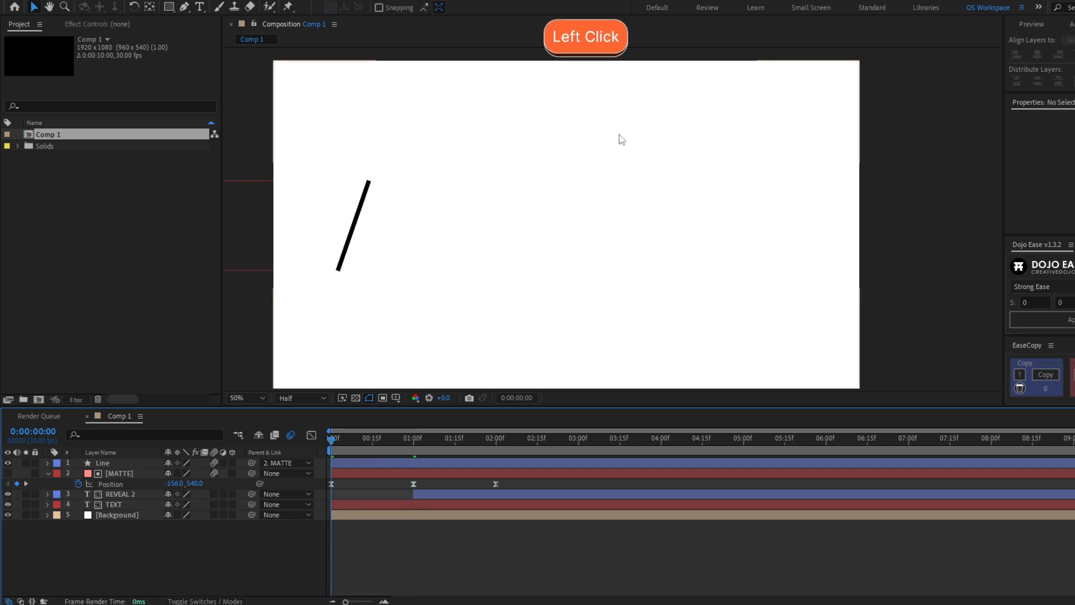
{"action": "key", "text": "space"}
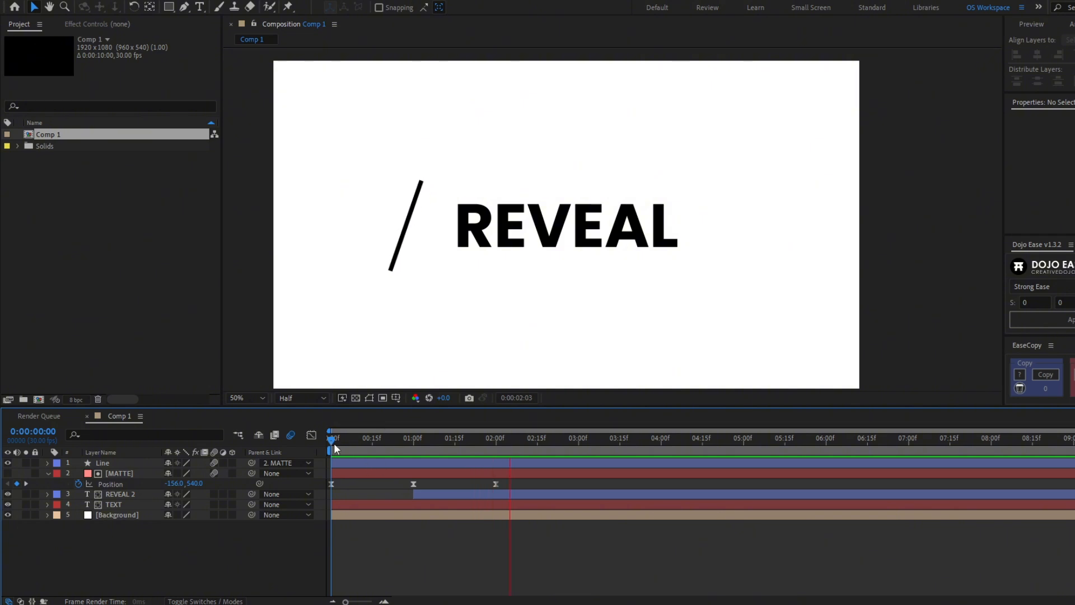
{"action": "key", "text": "space"}
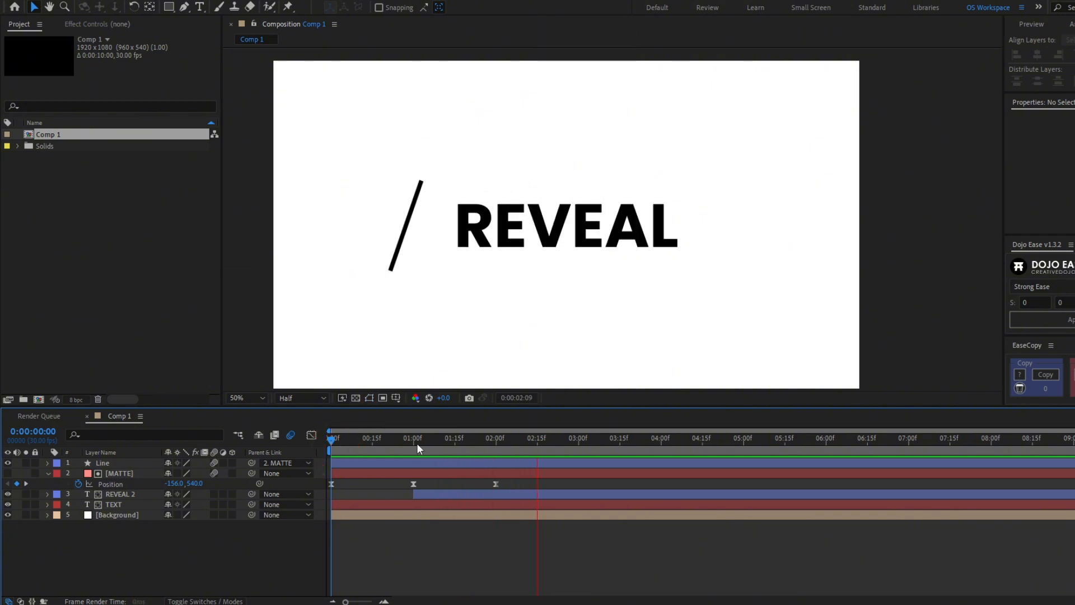
{"action": "left_click", "coordinate": [495, 439]}
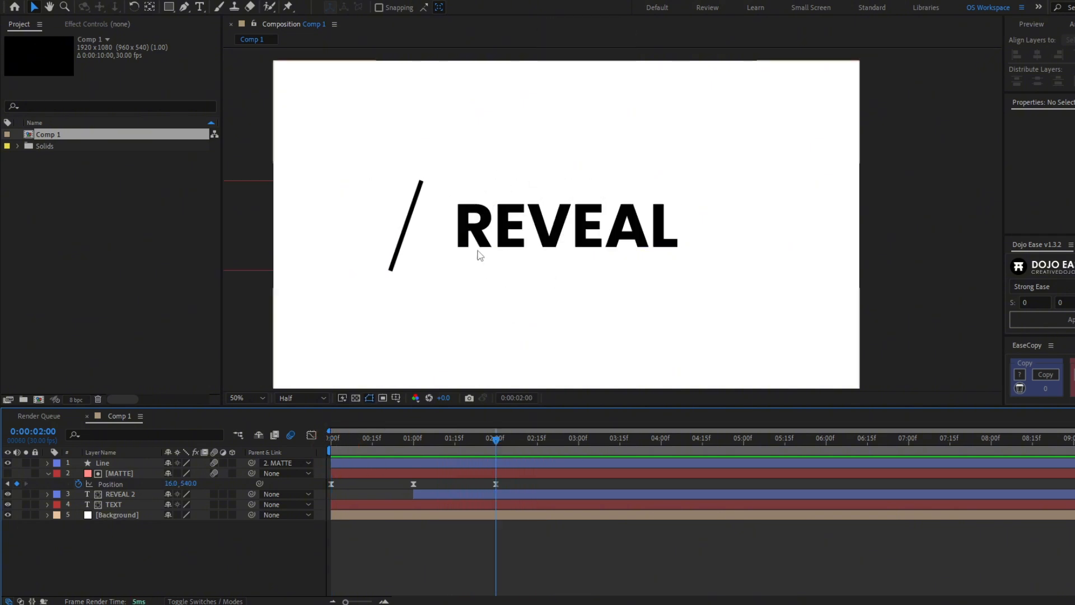
{"action": "scroll", "coordinate": [553, 208], "scroll_direction": "up", "scroll_amount": 1}
{"action": "scroll", "coordinate": [473, 377], "scroll_direction": "down", "scroll_amount": 1}
{"action": "left_click_drag", "start_coordinate": [495, 440], "coordinate": [557, 441]}
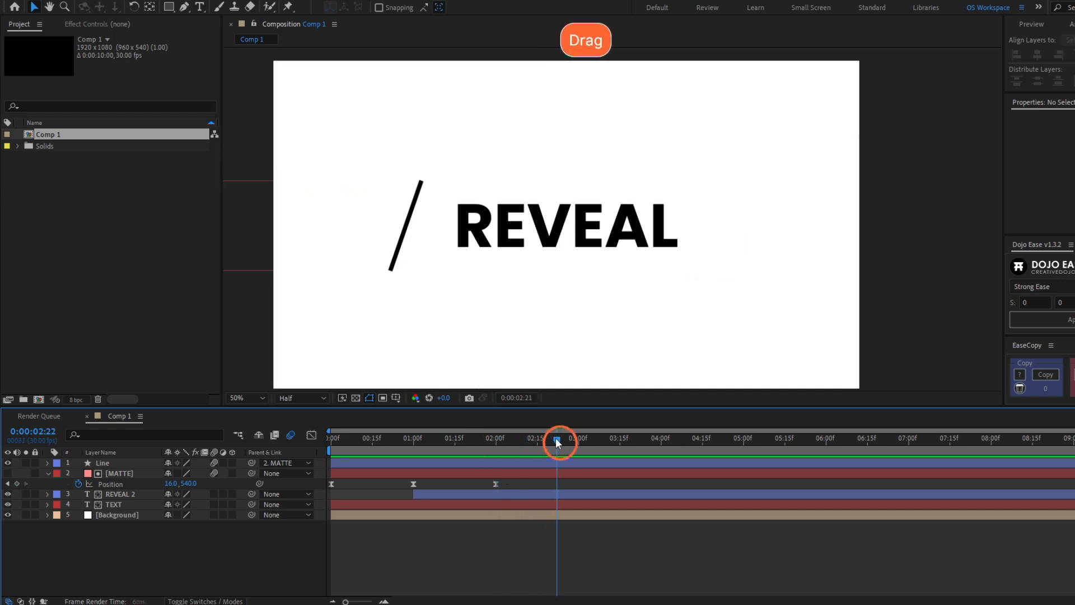
{"action": "left_click", "coordinate": [575, 472]}
{"action": "left_click_drag", "start_coordinate": [323, 259], "coordinate": [616, 248]}
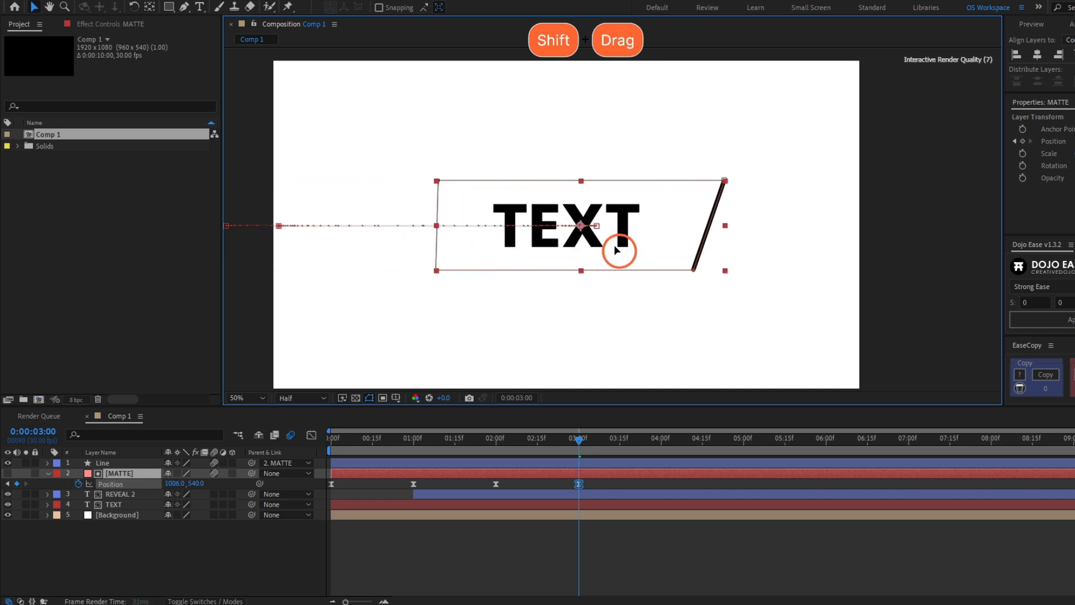
Split TEXT at 2:00 and move TEXT 2 above REVEAL 2
{"action": "left_click", "coordinate": [722, 215]}
{"action": "left_click", "coordinate": [610, 504]}
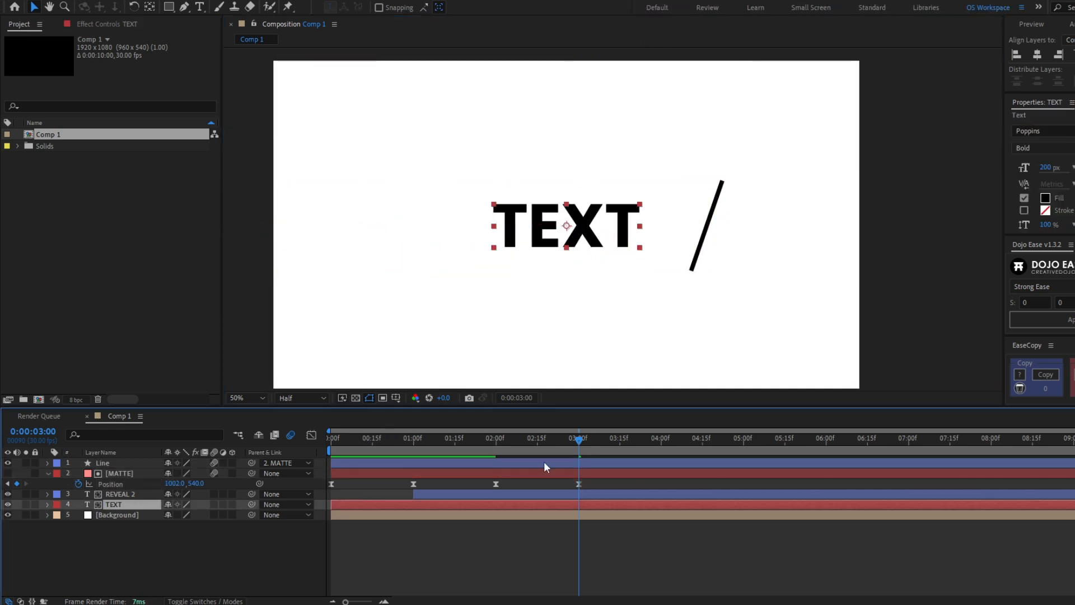
{"action": "left_click_drag", "start_coordinate": [573, 442], "coordinate": [497, 443]}
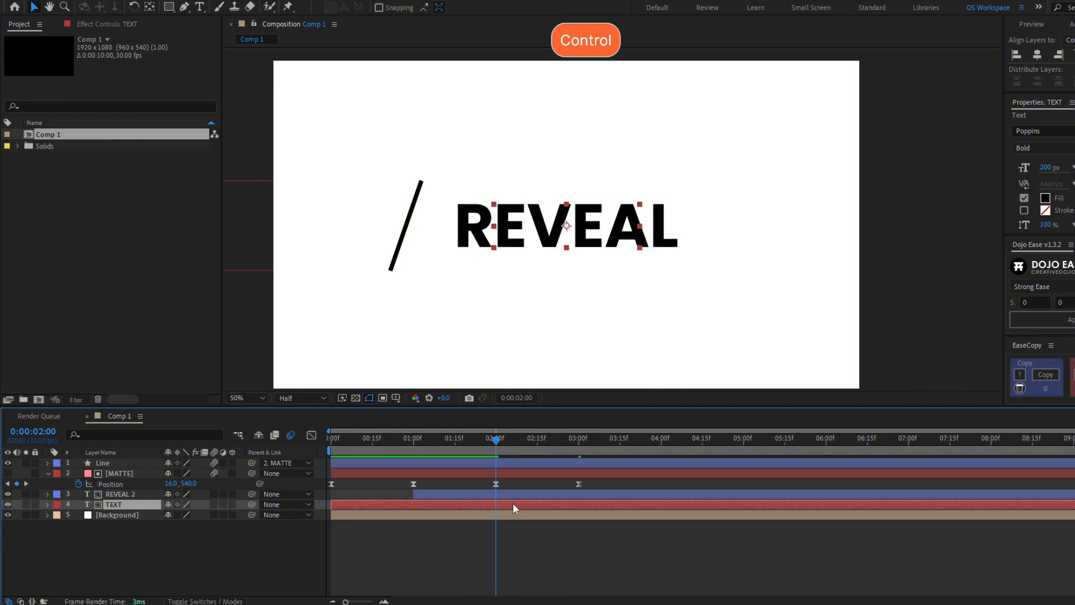
{"action": "key", "text": "ctrl+shift+d"}
{"action": "left_click_drag", "start_coordinate": [124, 504], "coordinate": [127, 488]}
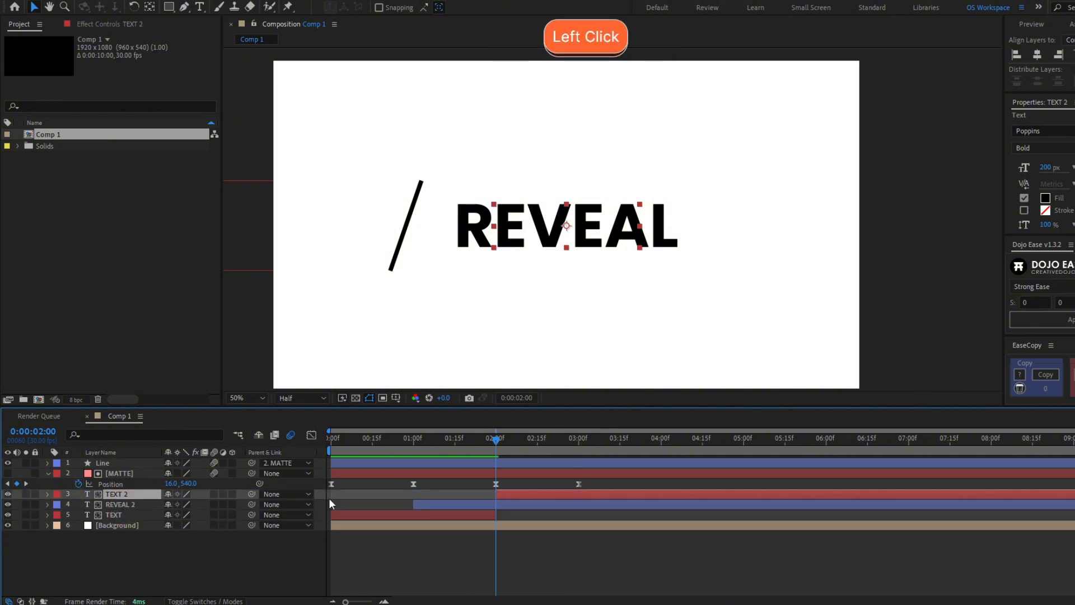
Retype TEXT 2 to read AS MUCH
{"action": "left_click", "coordinate": [515, 442]}
{"action": "left_click_drag", "start_coordinate": [518, 444], "coordinate": [581, 459]}
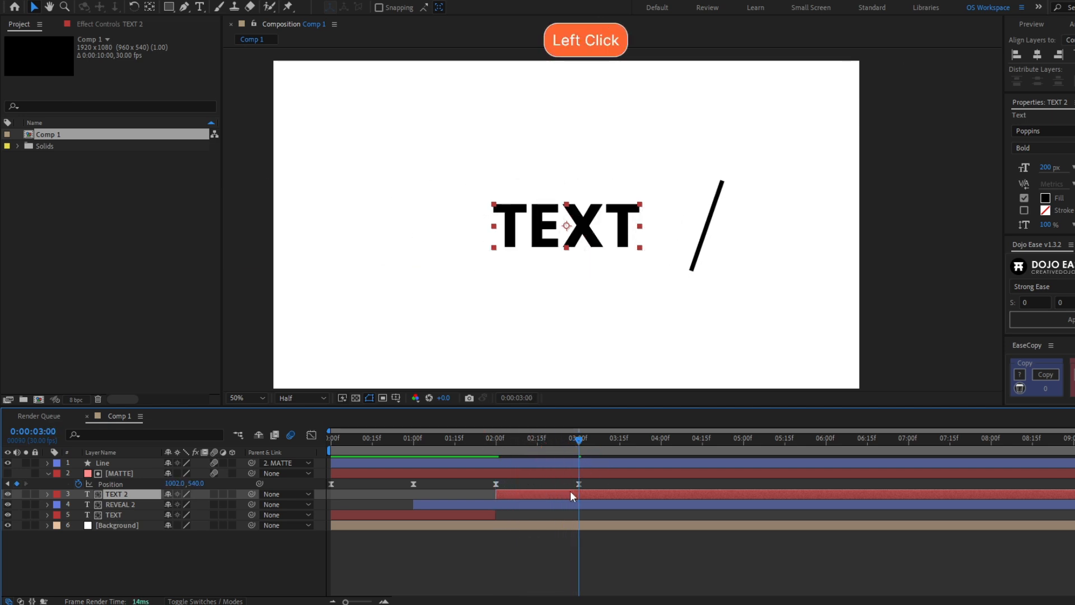
{"action": "double_click", "coordinate": [570, 490]}
{"action": "type", "text": "AS MUCH"}
{"action": "left_click", "coordinate": [570, 483]}
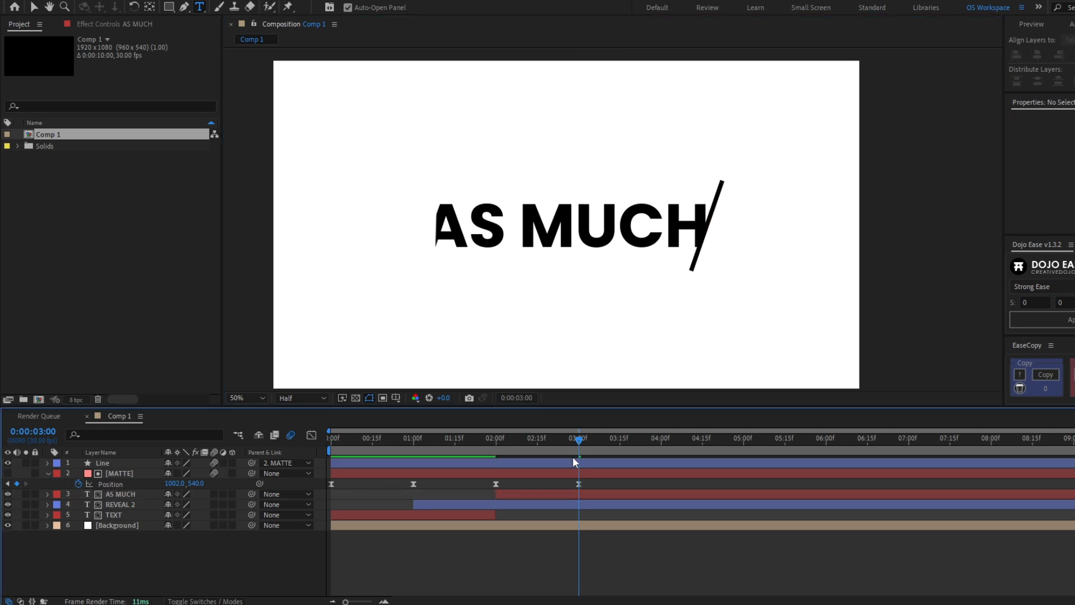
Drag MATTE's left mask corners outward to widen the mask over AS MUCH
{"action": "left_click_drag", "start_coordinate": [580, 441], "coordinate": [570, 456]}
{"action": "left_click", "coordinate": [562, 473]}
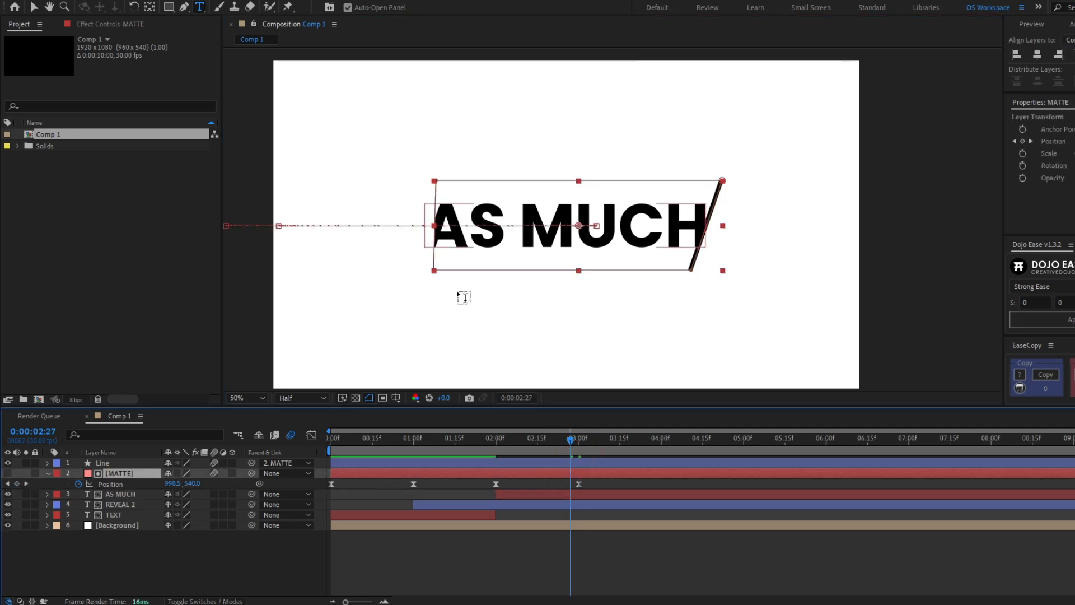
{"action": "key", "text": "v"}
{"action": "left_click_drag", "start_coordinate": [570, 444], "coordinate": [581, 445]}
{"action": "left_click", "coordinate": [434, 270], "text": "shift"}
{"action": "left_click", "coordinate": [437, 179], "text": "shift"}
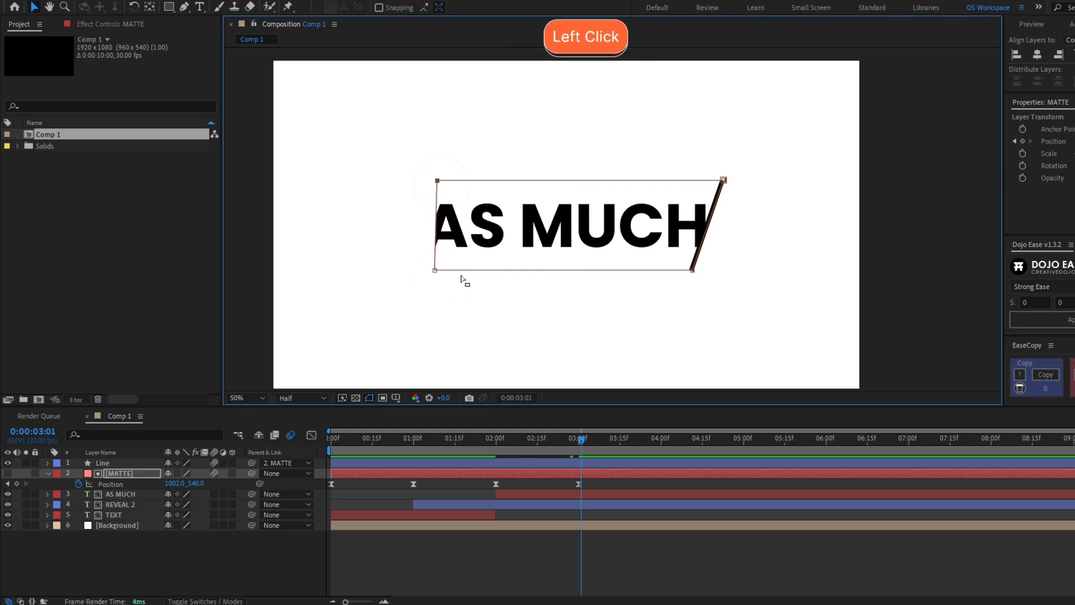
{"action": "left_click", "coordinate": [434, 270], "text": "shift"}
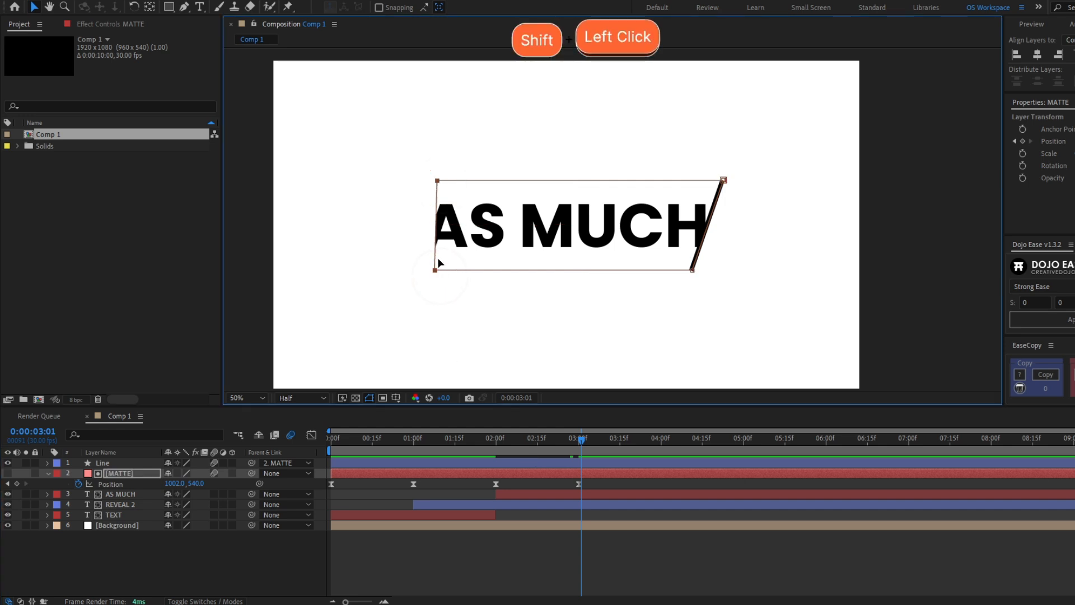
{"action": "left_click_drag", "start_coordinate": [438, 184], "coordinate": [433, 184]}
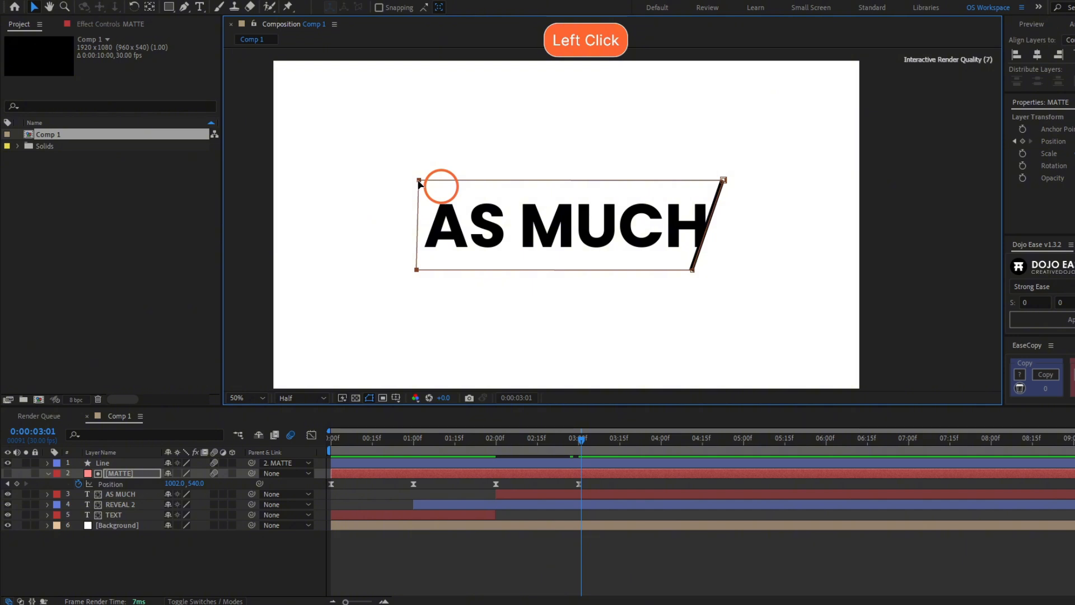
{"action": "left_click_drag", "start_coordinate": [419, 184], "coordinate": [416, 184]}
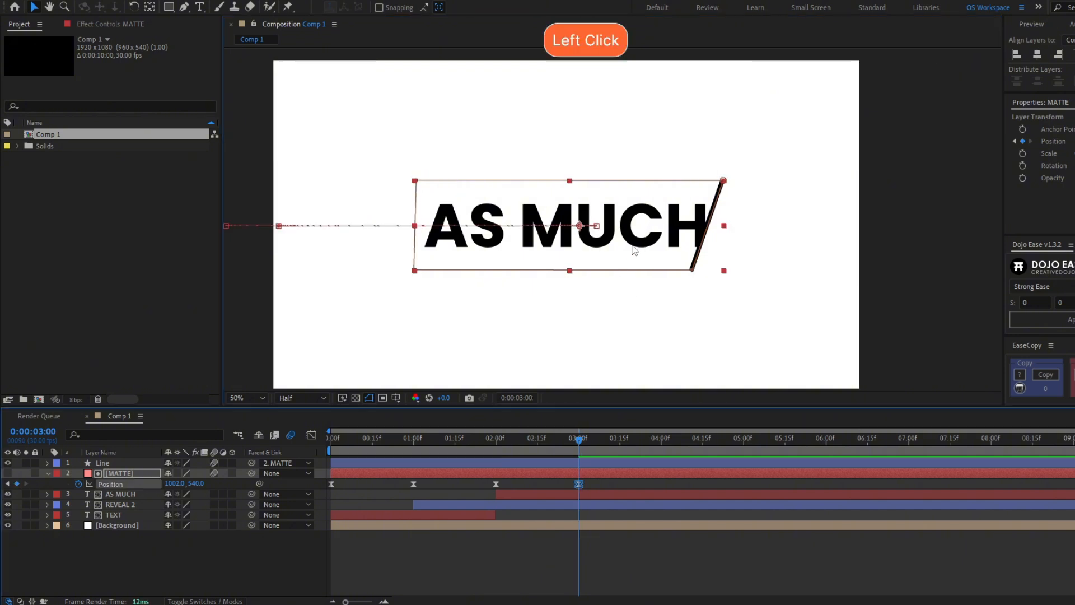
Nudge the matte right at 3:00 and extend the mask's left edge to uncover AS MUCH
{"action": "left_click_drag", "start_coordinate": [631, 247], "coordinate": [648, 246]}
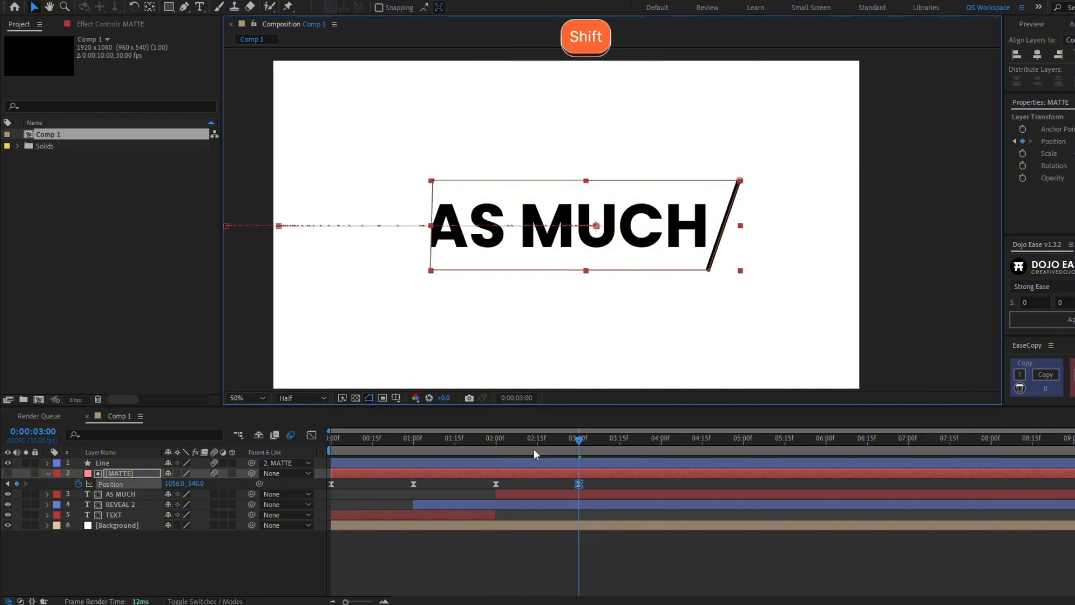
{"action": "key", "text": "m"}
{"action": "left_click", "coordinate": [123, 494]}
{"action": "left_click", "coordinate": [434, 182], "text": "shift"}
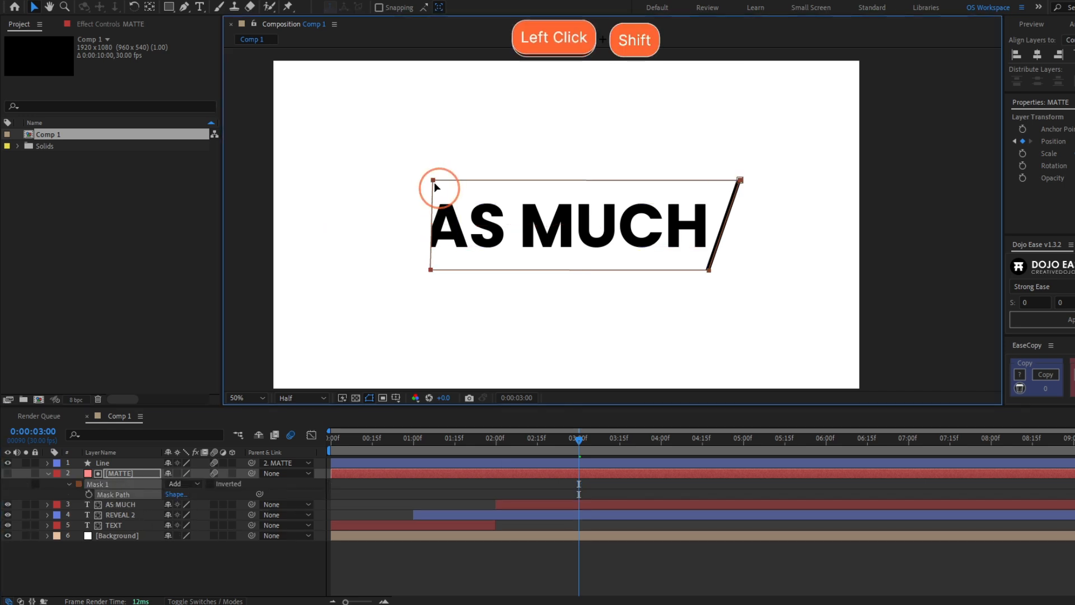
{"action": "left_click_drag", "start_coordinate": [433, 184], "coordinate": [419, 182]}
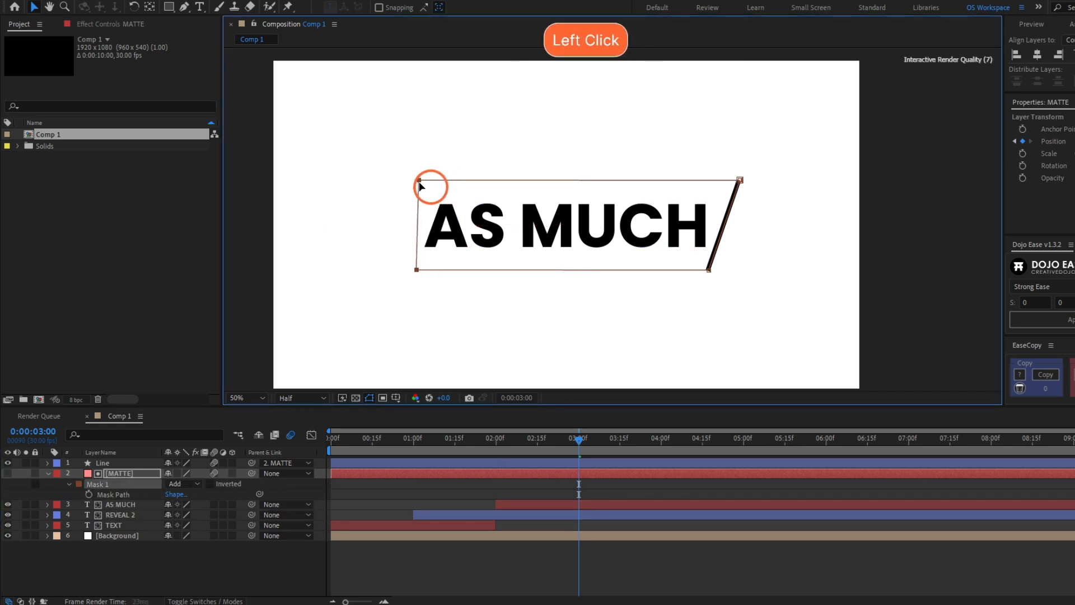
{"action": "key", "text": "u"}
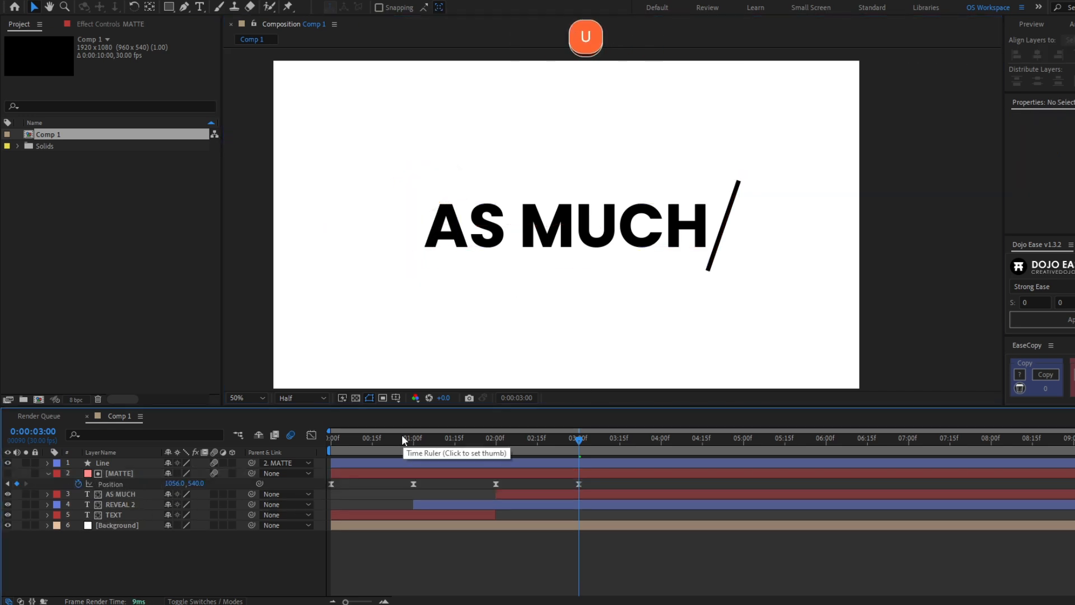
{"action": "key", "text": "u"}
{"action": "key", "text": "u"}
Preview from the start, then show MATTE's Position keyframes and set the time to 4:00
{"action": "key", "text": "Home"}
{"action": "key", "text": "space"}
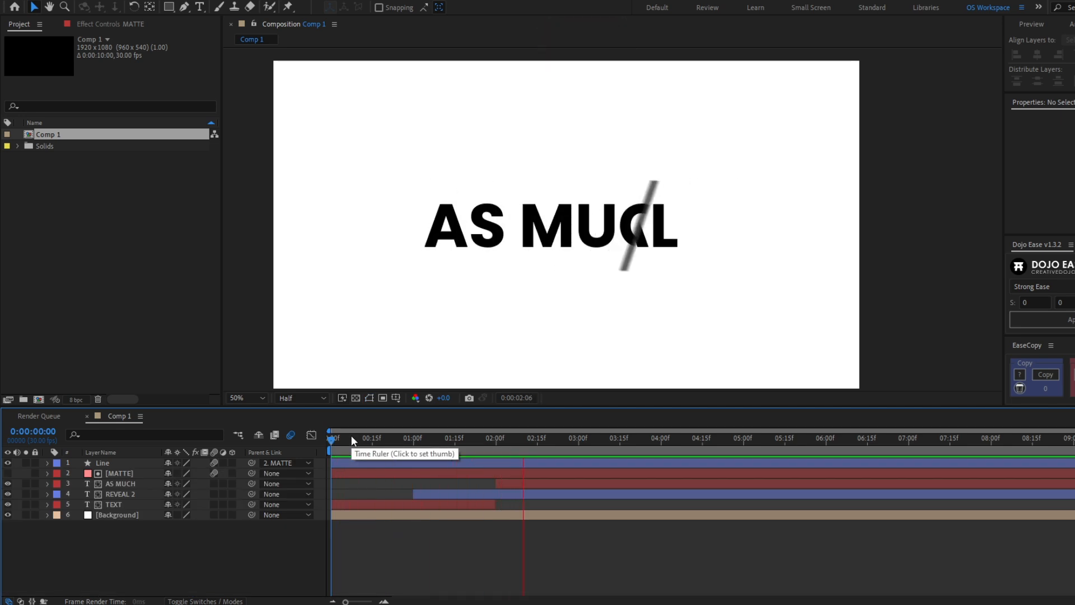
{"action": "left_click_drag", "start_coordinate": [524, 468], "coordinate": [586, 468]}
{"action": "left_click", "coordinate": [588, 472]}
{"action": "key", "text": "u"}
{"action": "left_click", "coordinate": [581, 448]}
{"action": "left_click", "coordinate": [579, 447], "text": "shift"}
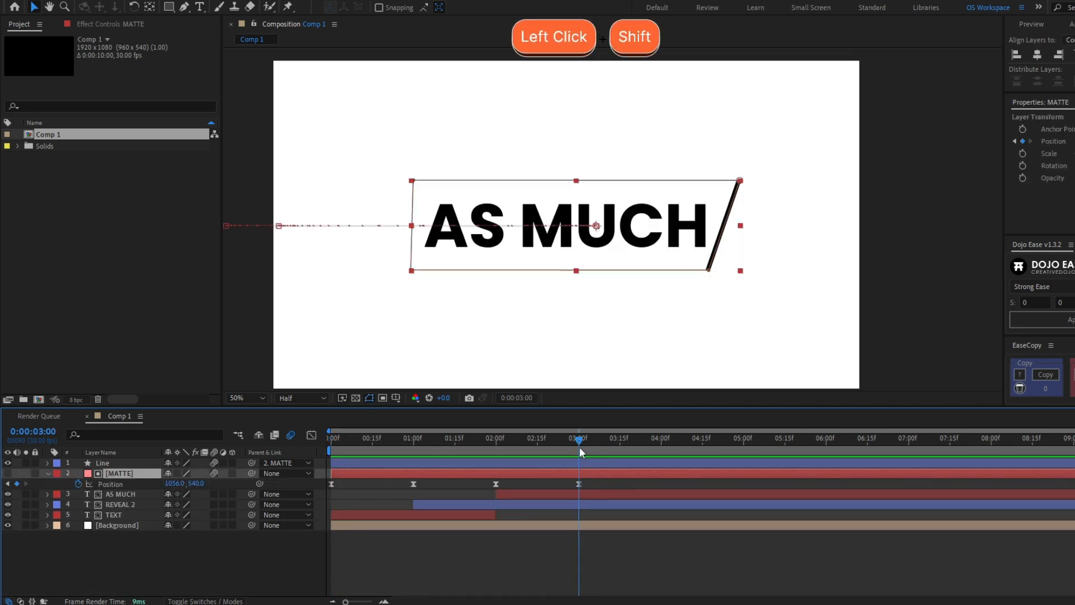
{"action": "left_click", "coordinate": [630, 441]}
{"action": "left_click", "coordinate": [660, 443], "text": "shift"}
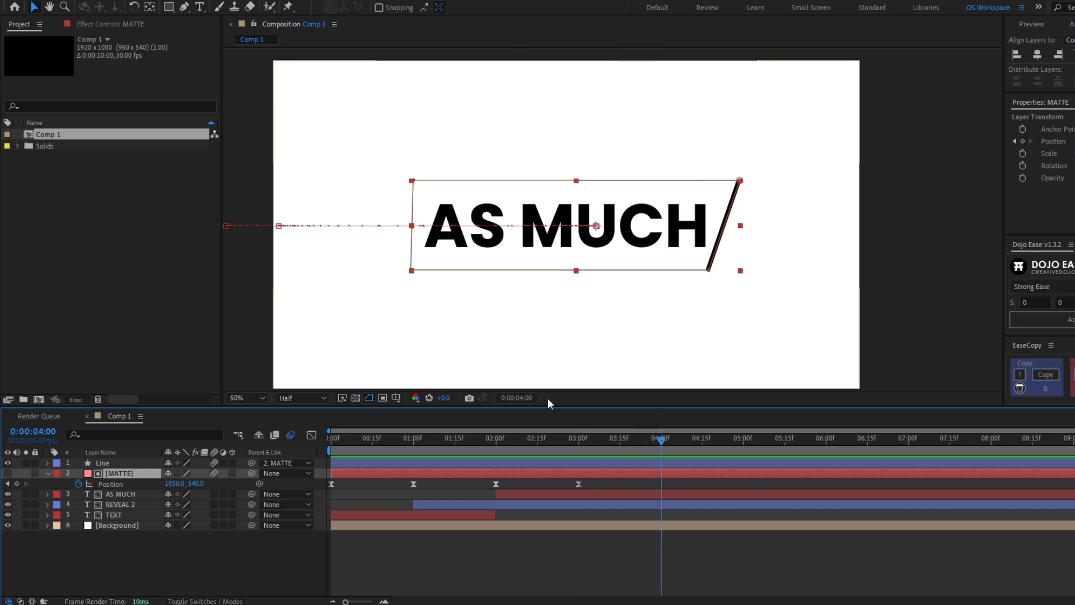
Slide the matte left at 4:00, then split REVEAL 2 at 3:00
{"action": "left_click_drag", "start_coordinate": [406, 268], "coordinate": [325, 268]}
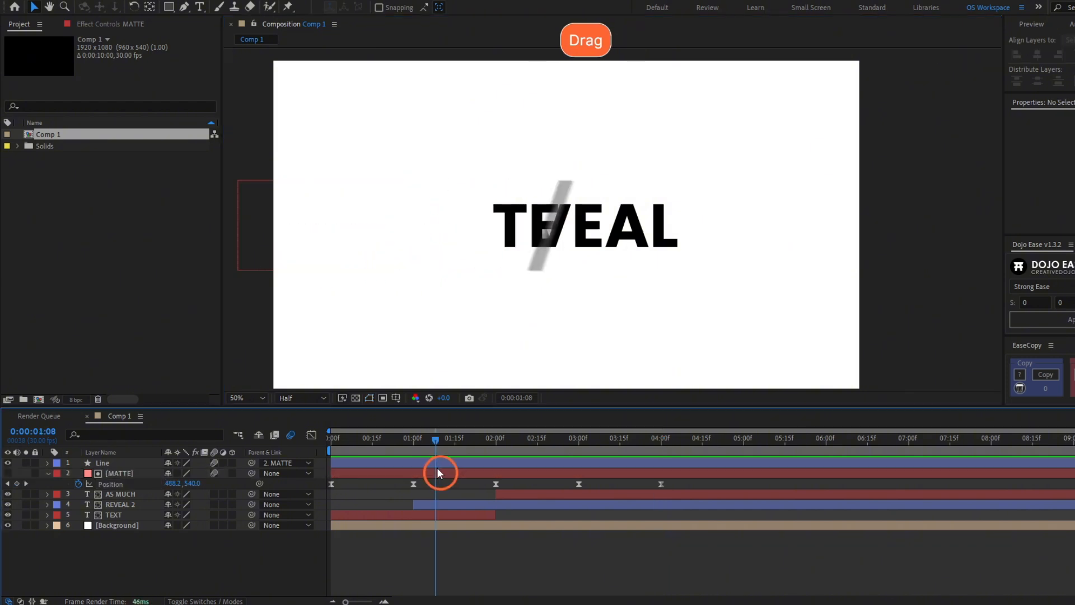
{"action": "left_click_drag", "start_coordinate": [436, 468], "coordinate": [575, 452]}
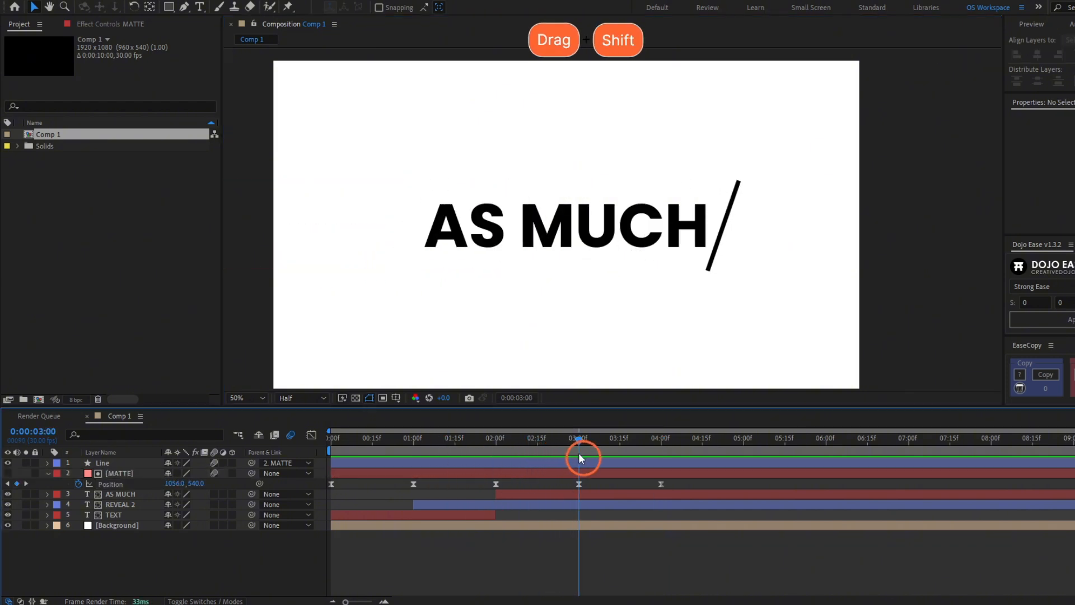
{"action": "left_click", "coordinate": [595, 506]}
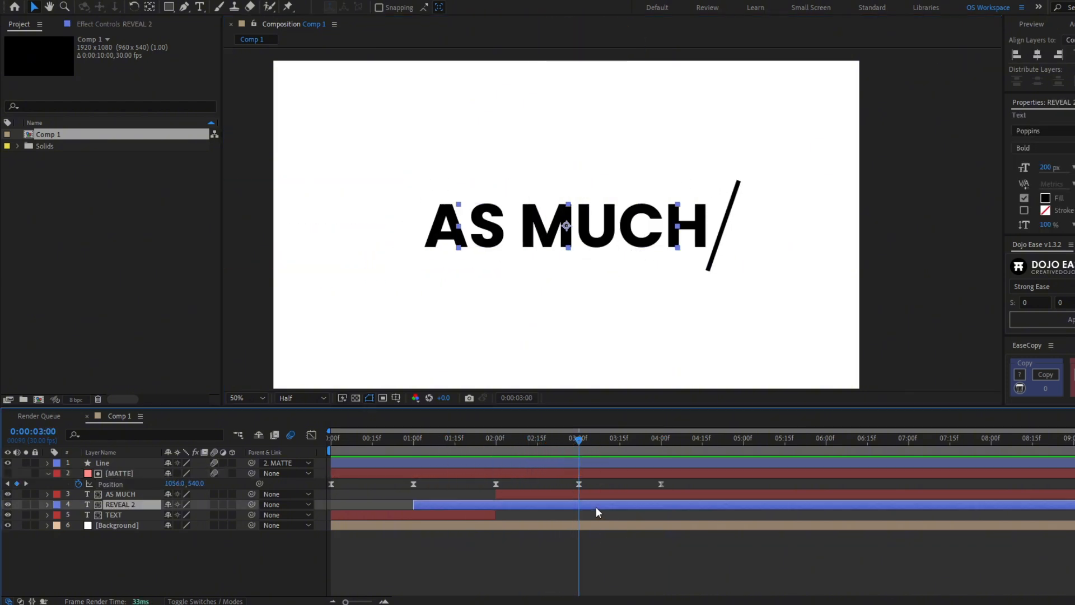
{"action": "key", "text": "ctrl+shift+d"}
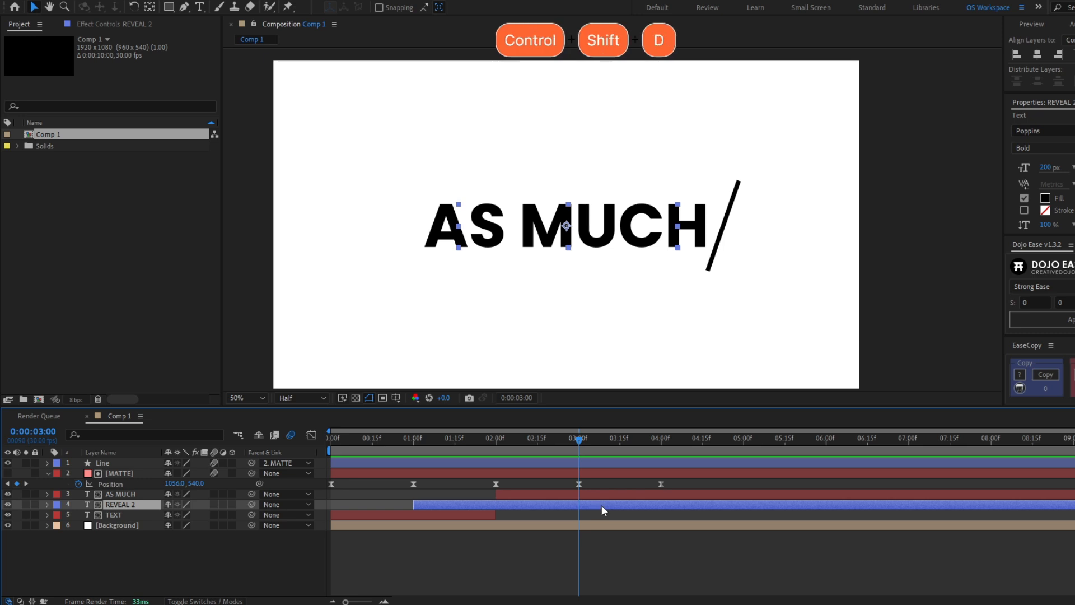
Move REVEAL 3 above AS MUCH and retype it as AS YOU
{"action": "left_click_drag", "start_coordinate": [129, 505], "coordinate": [141, 489]}
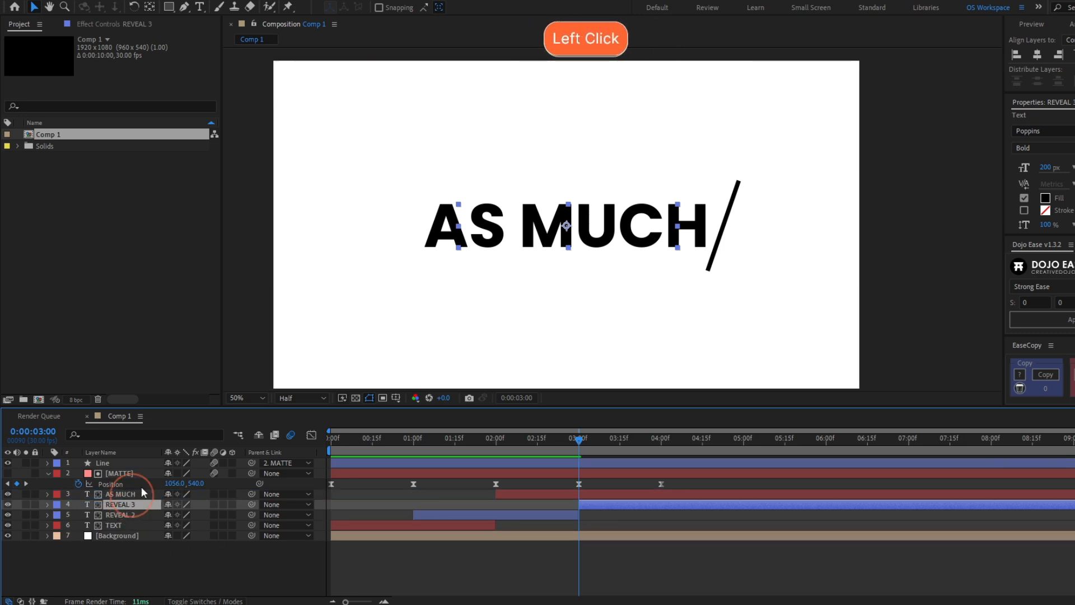
{"action": "left_click_drag", "start_coordinate": [578, 441], "coordinate": [654, 495]}
{"action": "double_click", "coordinate": [654, 495]}
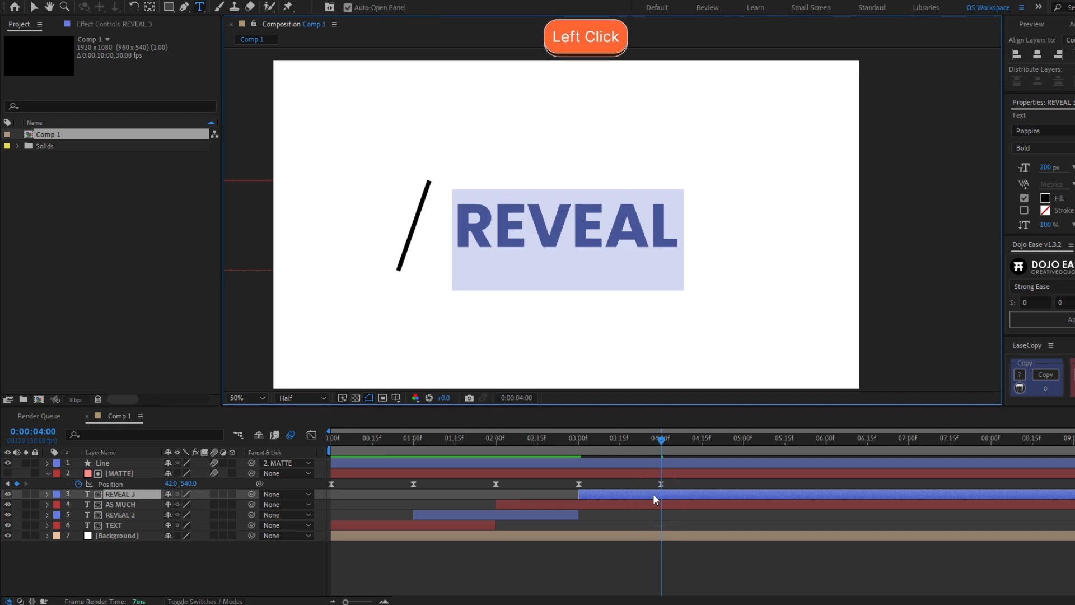
{"action": "type", "text": "AS YOU"}
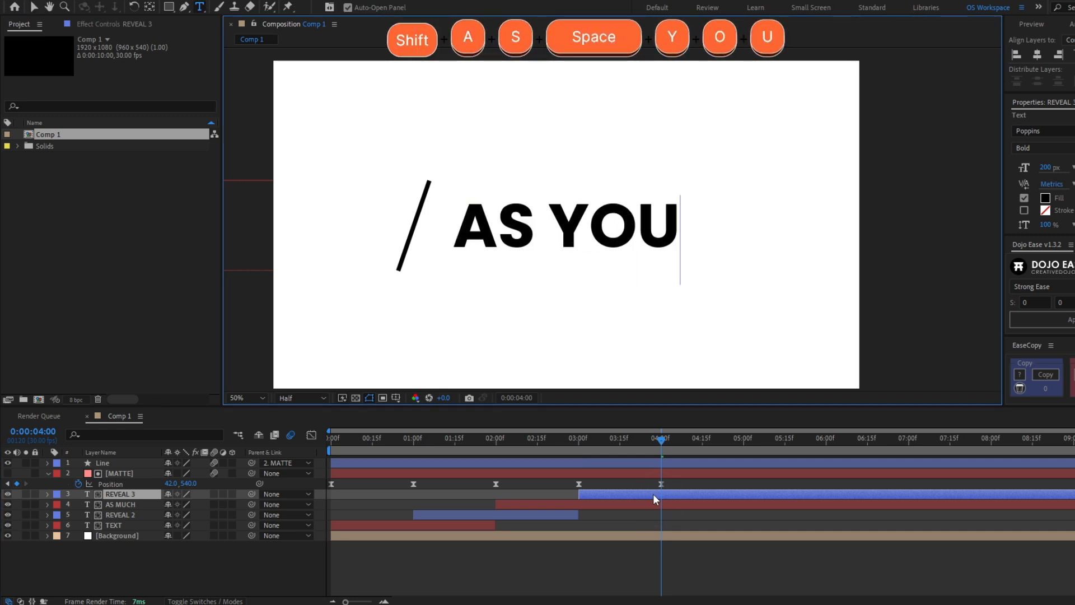
{"action": "left_click", "coordinate": [742, 439]}
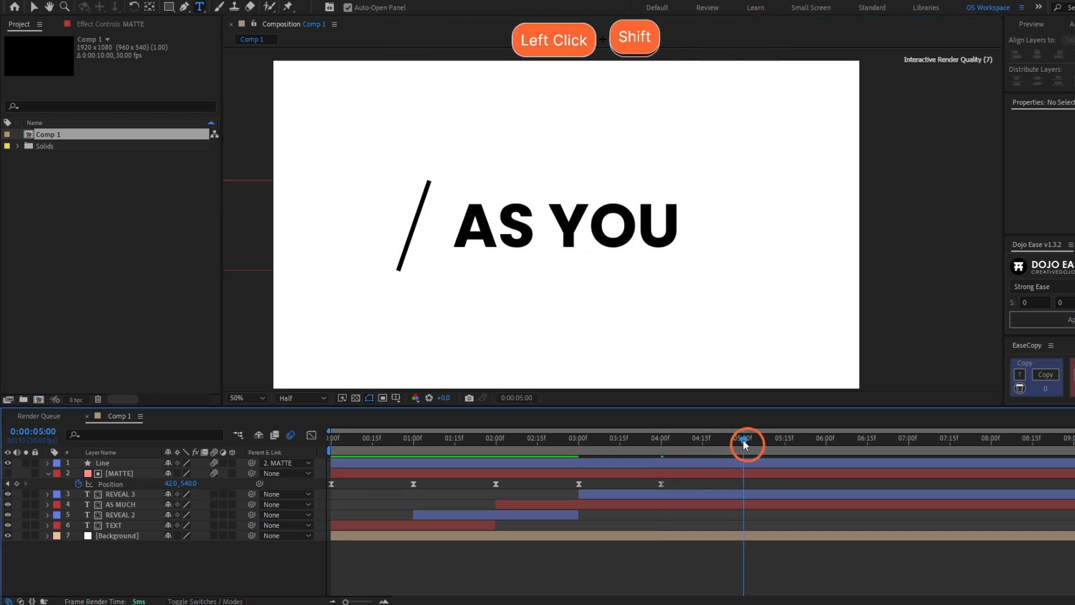
Keyframe MATTE sliding back right at 5:00
{"action": "left_click", "coordinate": [734, 473]}
{"action": "key", "text": "v"}
{"action": "left_click_drag", "start_coordinate": [337, 243], "coordinate": [636, 256]}
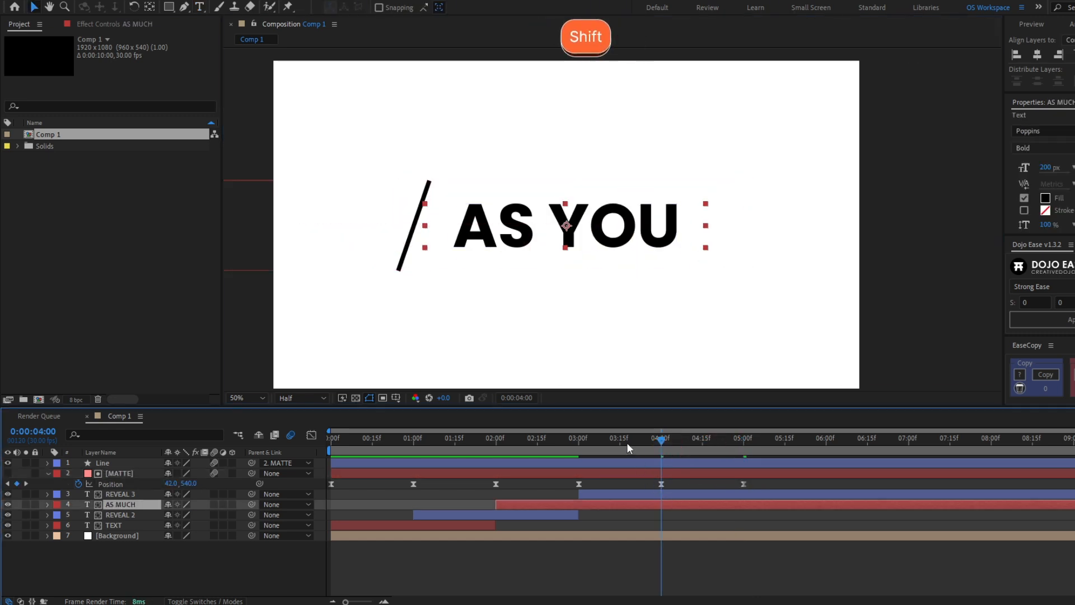
Split AS MUCH at 4:00, move AS MUCH 2 up the stack, and retype it WANT
{"action": "left_click", "coordinate": [584, 440]}
{"action": "left_click_drag", "start_coordinate": [649, 440], "coordinate": [661, 440]}
{"action": "key", "text": "ctrl+shift+d"}
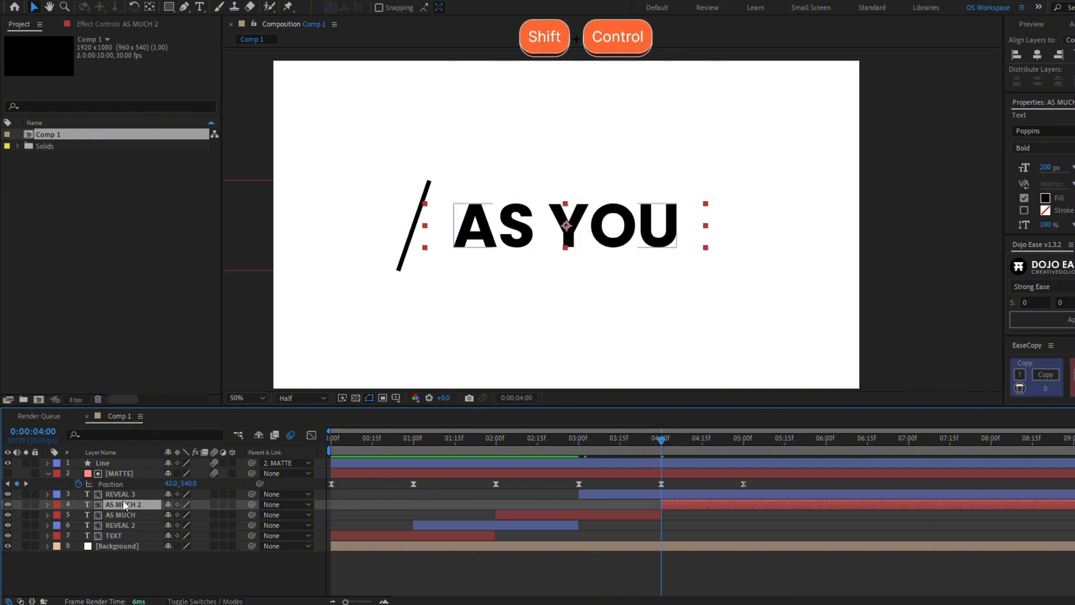
{"action": "left_click_drag", "start_coordinate": [132, 504], "coordinate": [132, 492]}
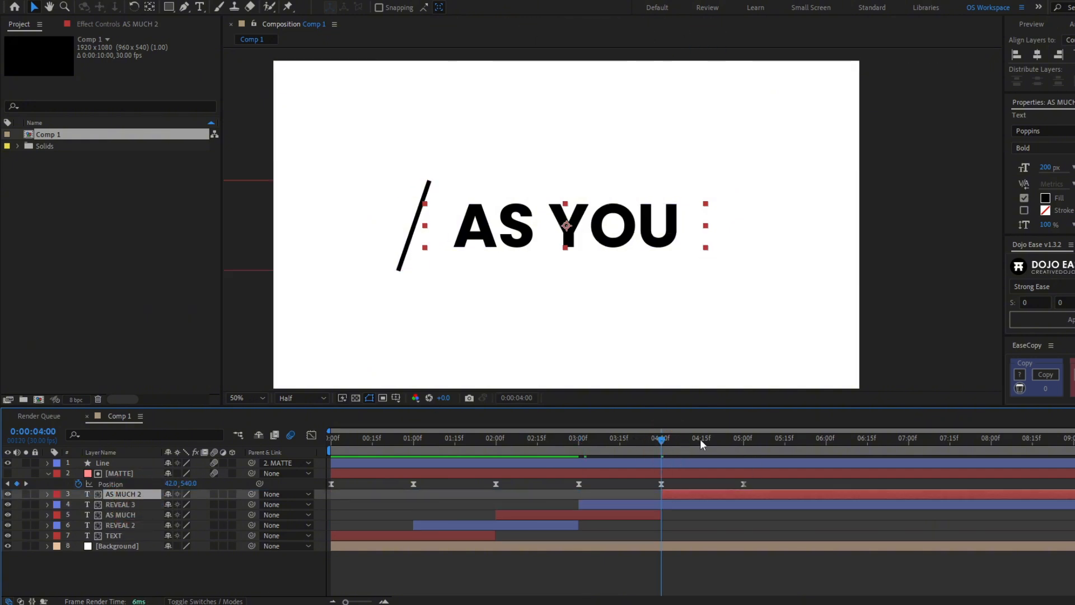
{"action": "left_click", "coordinate": [748, 440]}
{"action": "double_click", "coordinate": [747, 497]}
{"action": "key", "text": "Caps_Lock"}
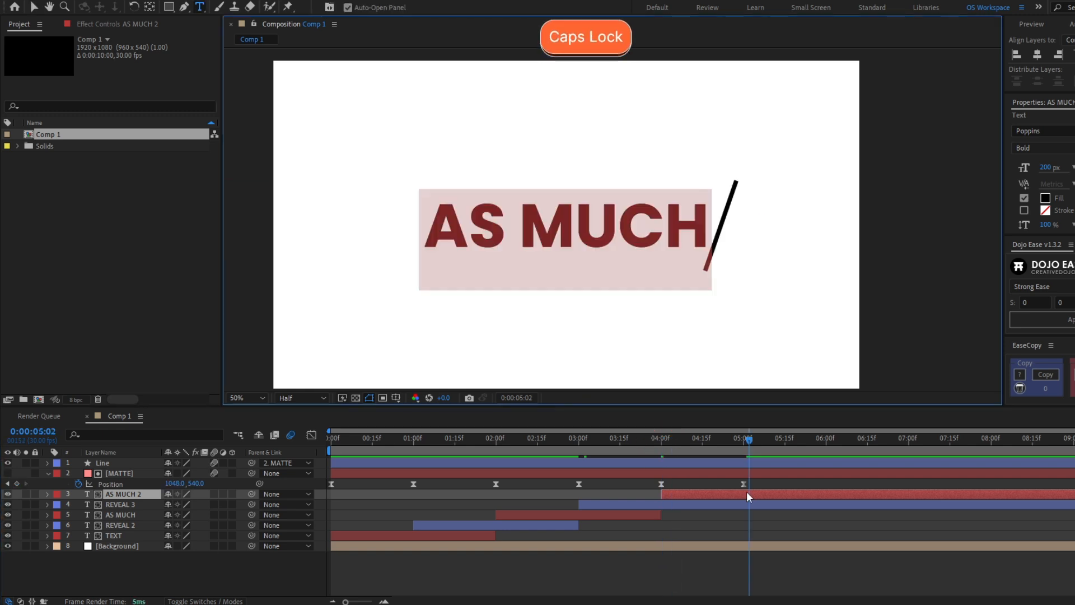
{"action": "type", "text": "WANT"}
{"action": "left_click", "coordinate": [329, 438]}
Preview the full word chain and scrub through the TEXT-to-REVEAL transition
{"action": "key", "text": "space"}
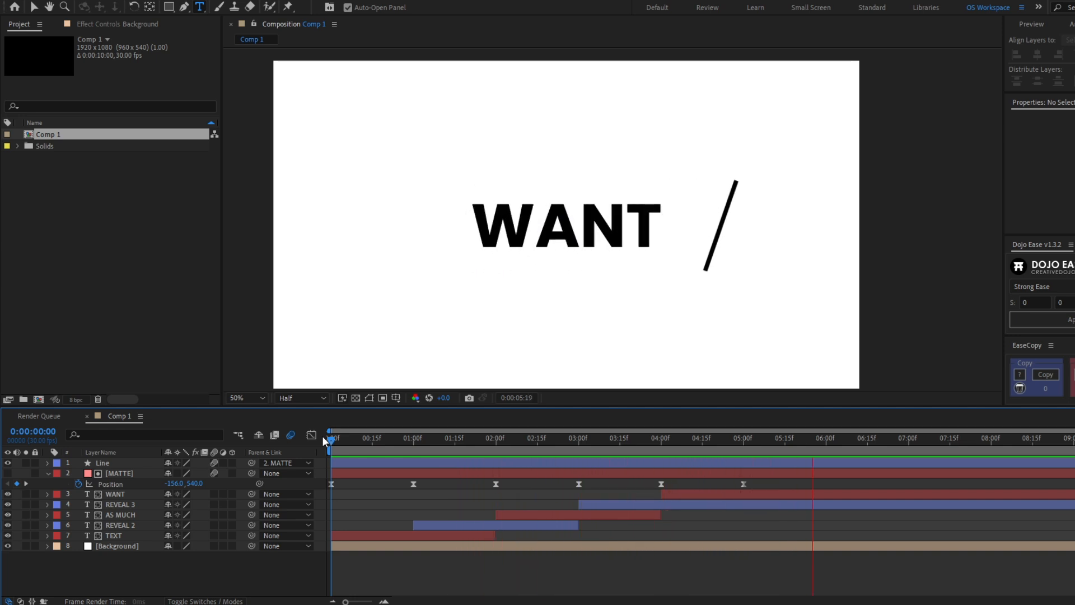
{"action": "left_click", "coordinate": [330, 437]}
{"action": "left_click_drag", "start_coordinate": [331, 436], "coordinate": [285, 508]}
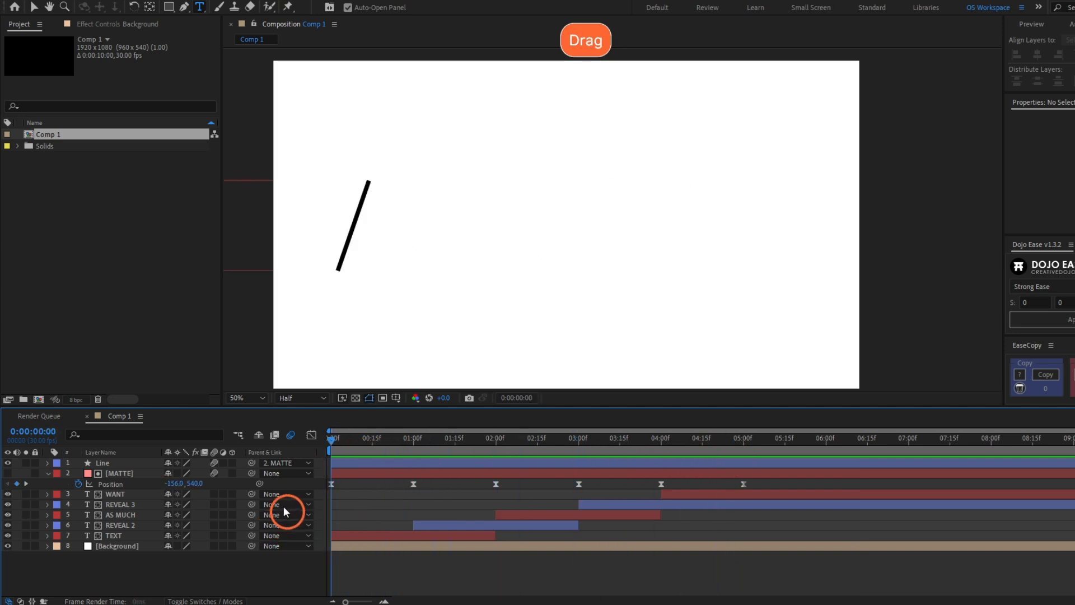
{"action": "left_click", "coordinate": [343, 463]}
Bring the slash into view and expand the Line layer's properties
{"action": "key", "text": "v"}
{"action": "scroll", "coordinate": [425, 254], "scroll_direction": "up", "scroll_amount": 1}
{"action": "left_click_drag", "start_coordinate": [413, 258], "coordinate": [744, 254]}
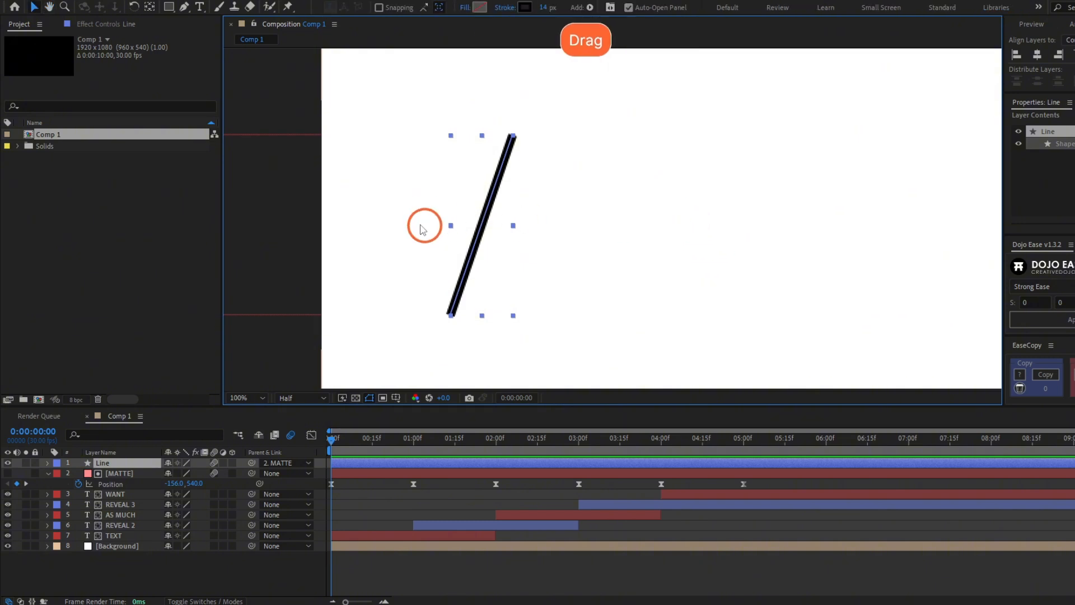
{"action": "left_click", "coordinate": [48, 473]}
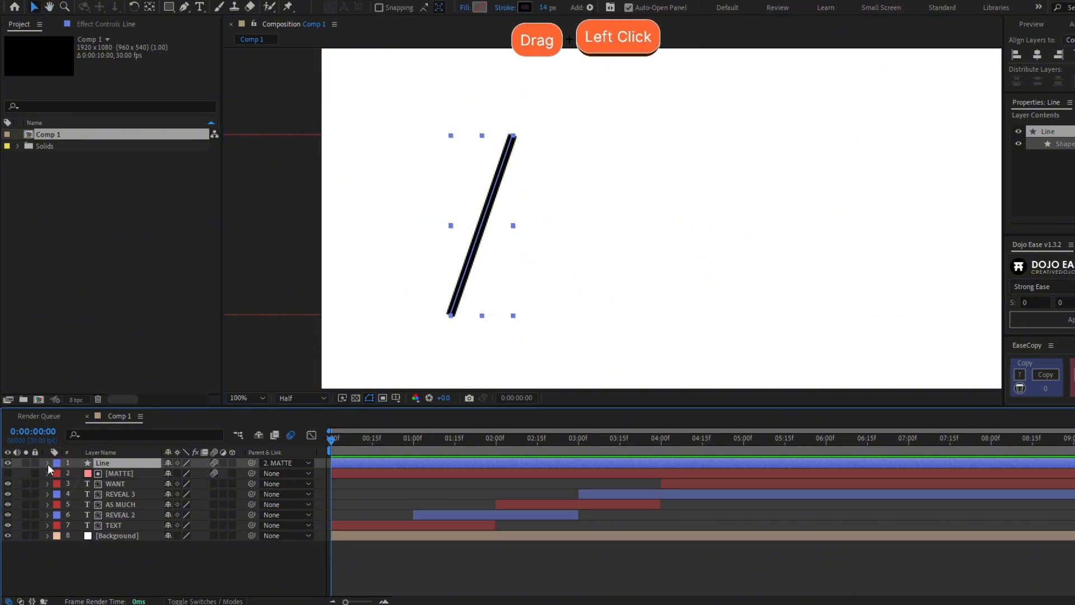
{"action": "left_click", "coordinate": [48, 463]}
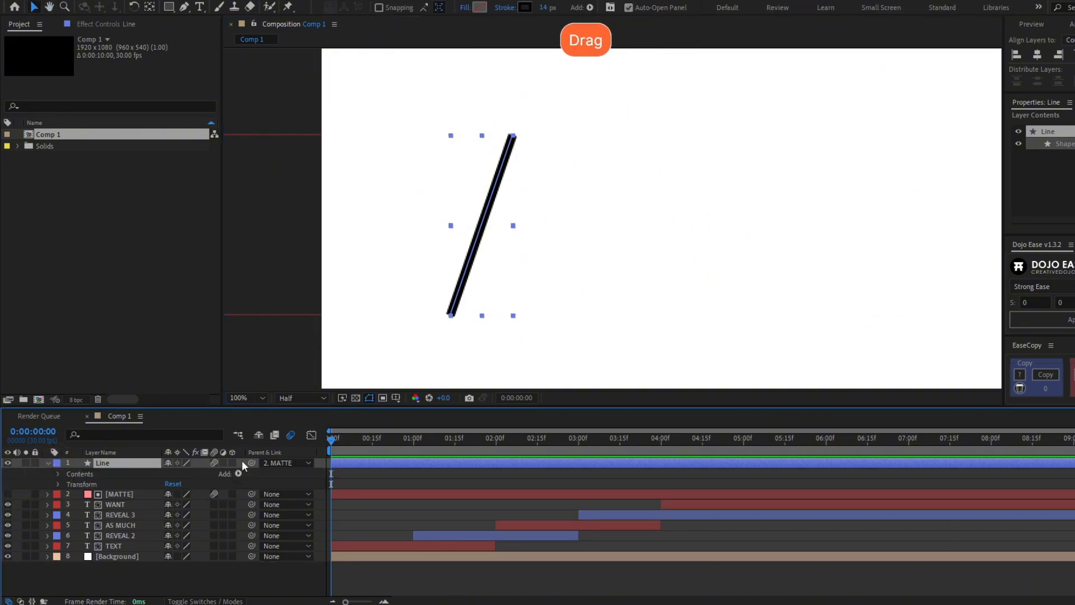
Add Trim Paths to the Line layer and test its End value
{"action": "left_click", "coordinate": [236, 474]}
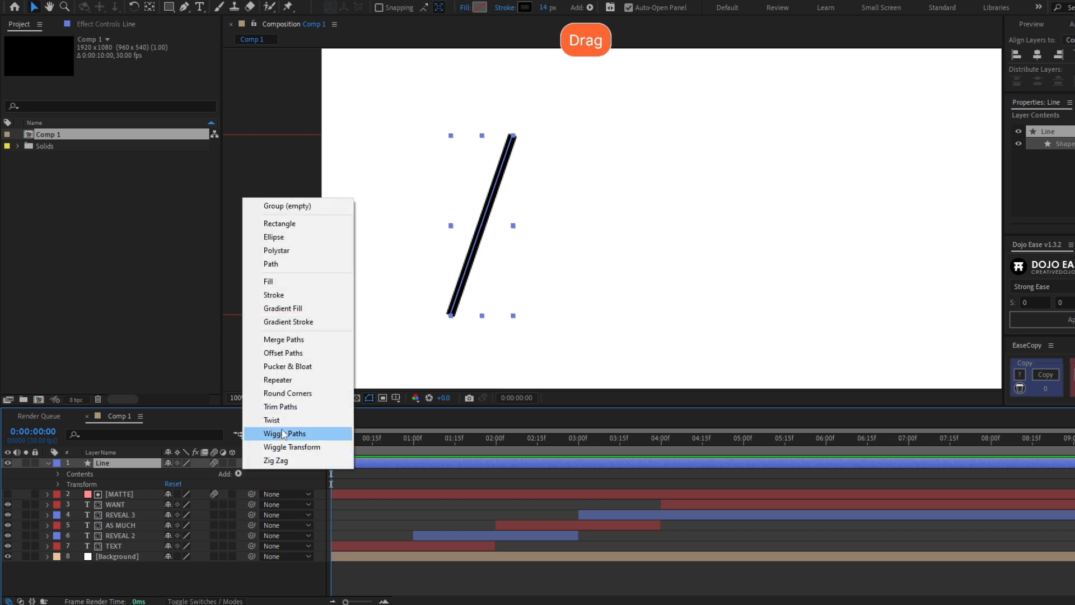
{"action": "left_click", "coordinate": [288, 409]}
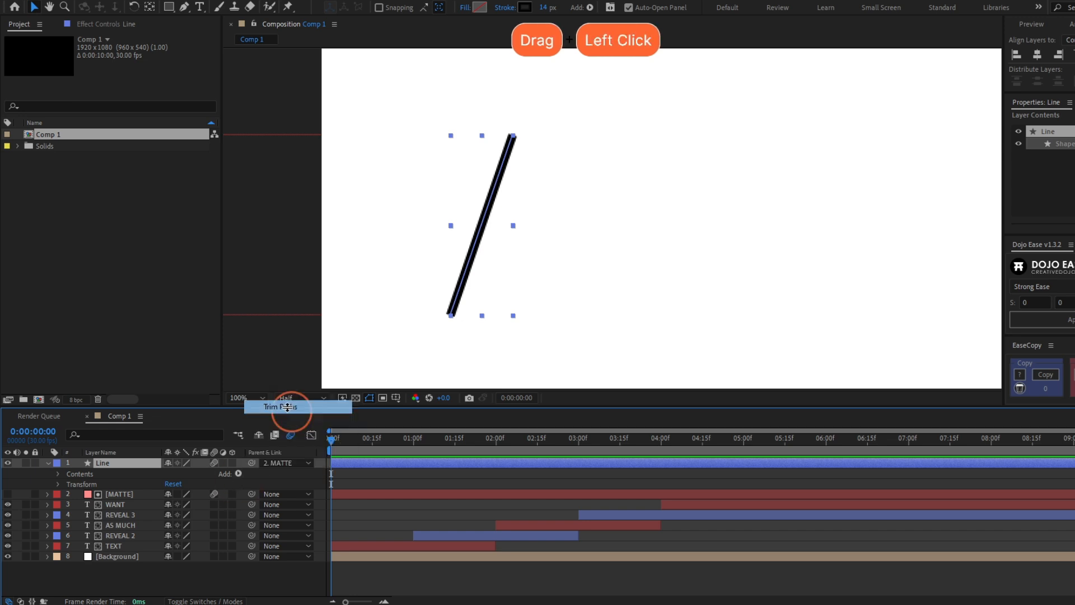
{"action": "left_click", "coordinate": [68, 494]}
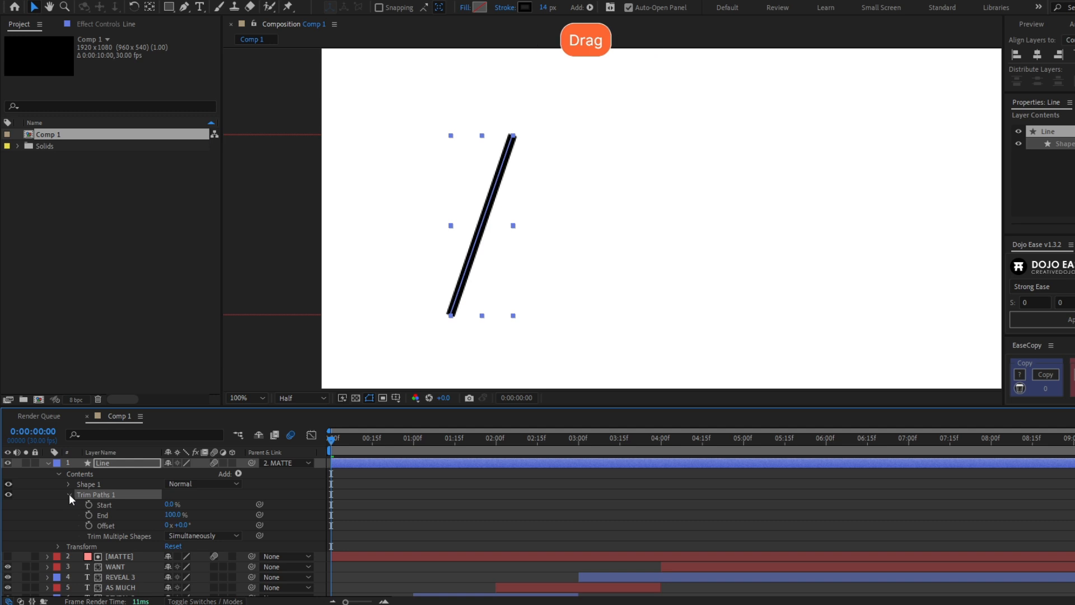
{"action": "left_click", "coordinate": [172, 515]}
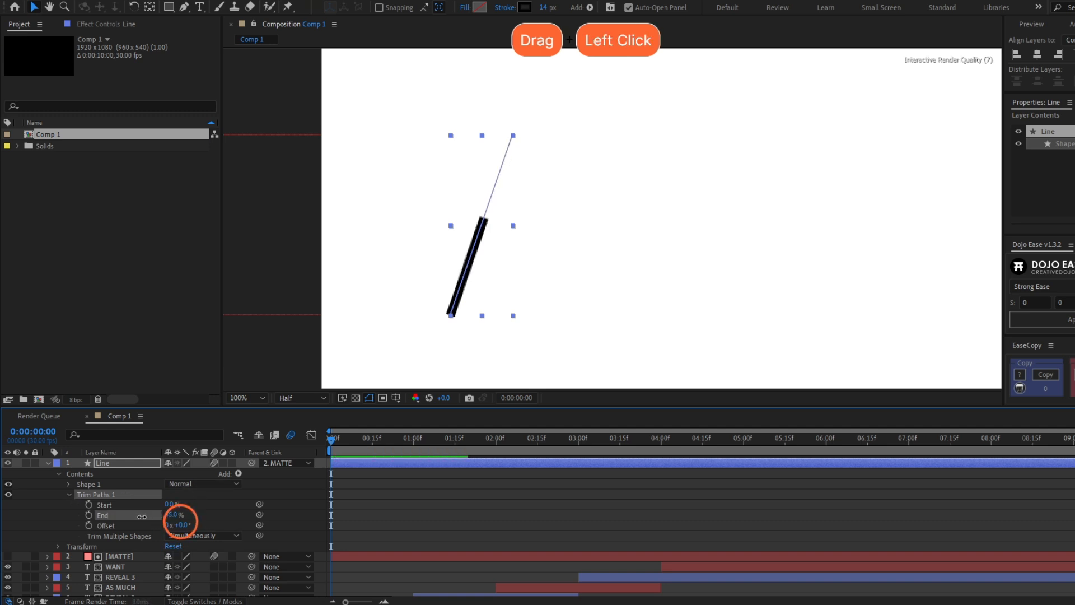
{"action": "mouse_move", "coordinate": [142, 516]}
{"action": "left_mouse_down"}
{"action": "mouse_move", "coordinate": [132, 517]}
{"action": "mouse_move", "coordinate": [166, 514]}
{"action": "mouse_move", "coordinate": [132, 513]}
{"action": "mouse_move", "coordinate": [184, 512]}
{"action": "left_mouse_up"}
Keyframe Trim Paths Start and End at 50% on frame 0
{"action": "left_click", "coordinate": [169, 505]}
{"action": "type", "text": "50"}
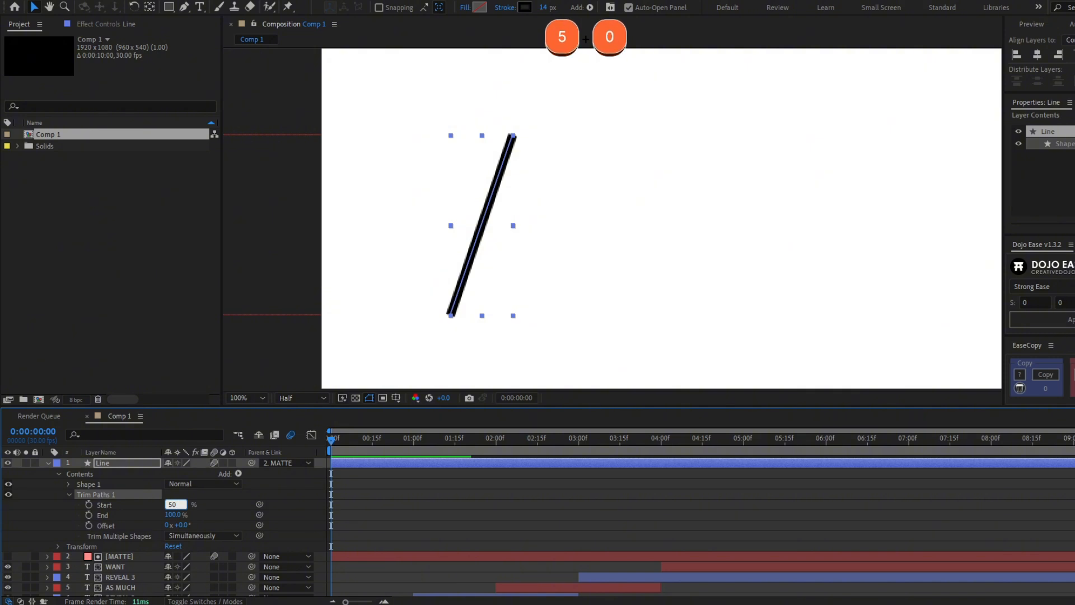
{"action": "key", "text": "Tab"}
{"action": "type", "text": "50"}
{"action": "key", "text": "Return"}
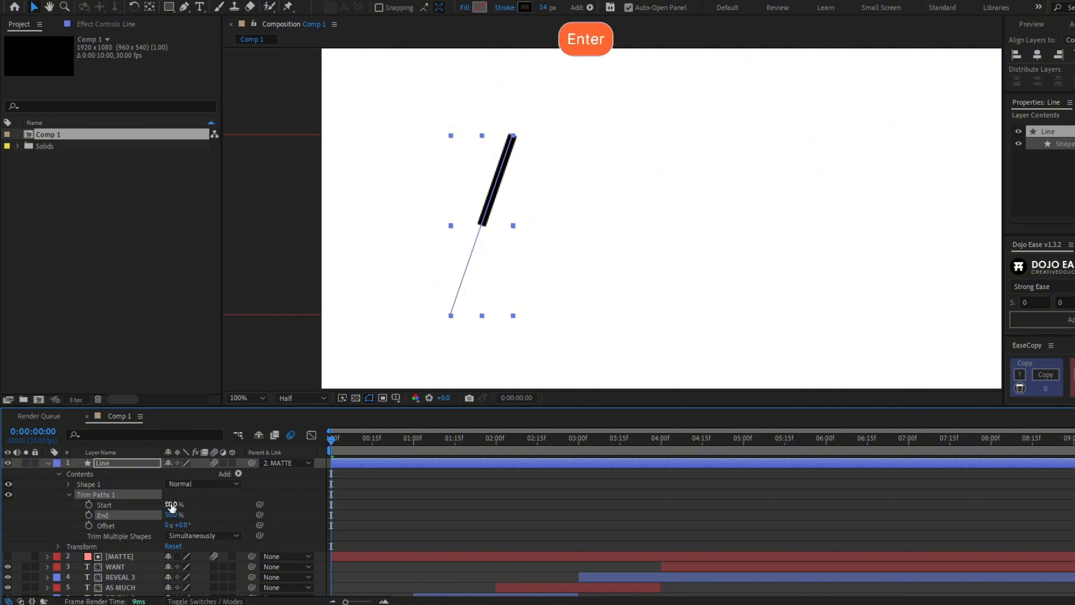
{"action": "left_click", "coordinate": [89, 504]}
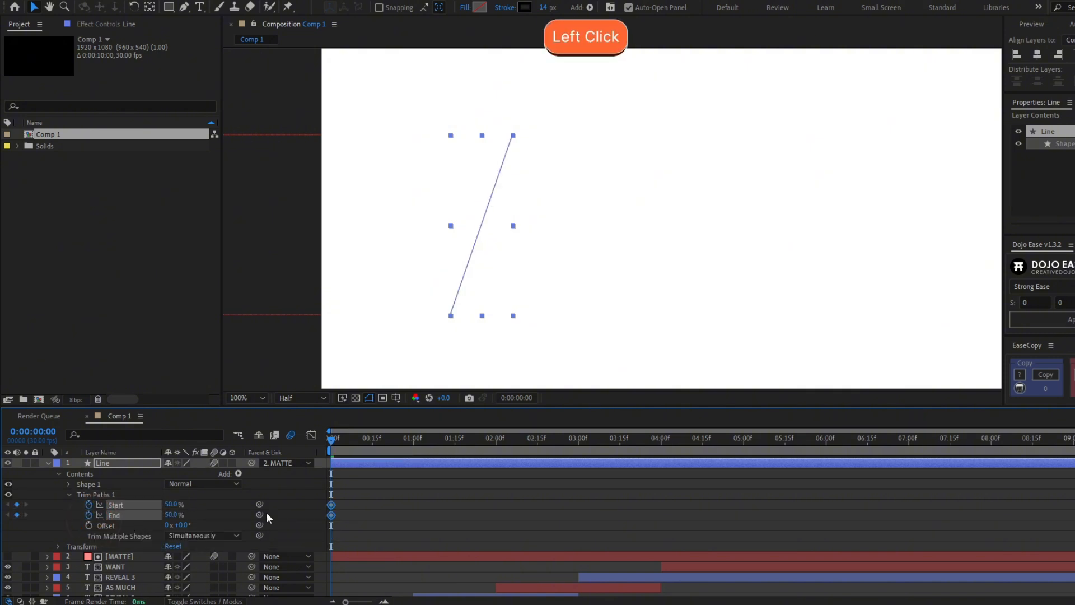
At frame 11, fully draw the line (Start 0%, End 100%) and Easy Ease all four keyframes
{"action": "mouse_move", "coordinate": [348, 442]}
{"action": "left_mouse_down"}
{"action": "mouse_move", "coordinate": [372, 445]}
{"action": "mouse_move", "coordinate": [361, 445]}
{"action": "left_mouse_up"}
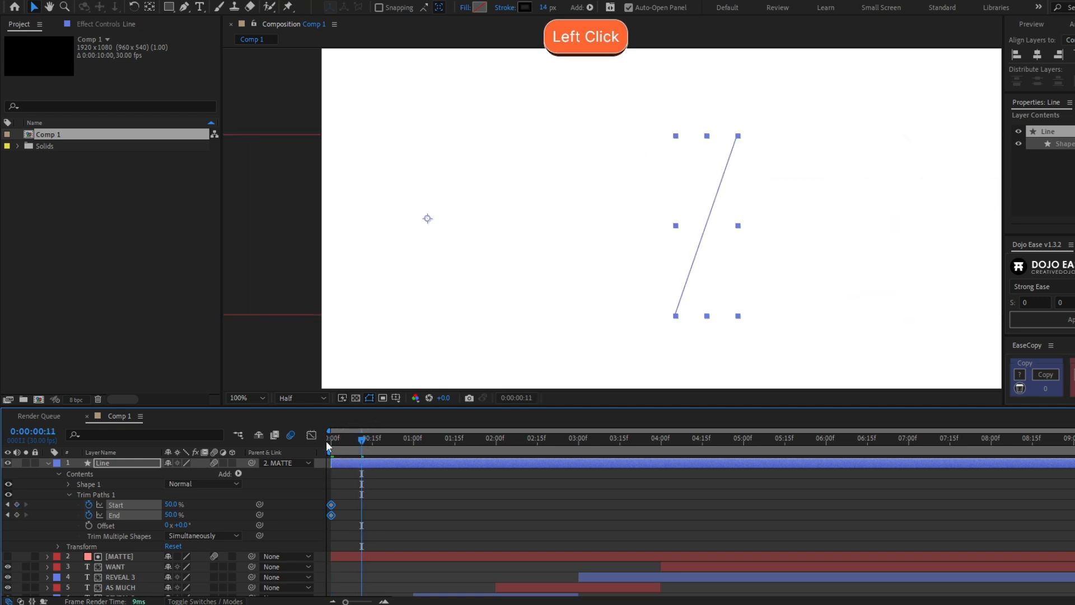
{"action": "key", "text": "F2"}
{"action": "mouse_move", "coordinate": [173, 518]}
{"action": "left_mouse_down"}
{"action": "mouse_move", "coordinate": [230, 511]}
{"action": "mouse_move", "coordinate": [106, 511]}
{"action": "left_mouse_up"}
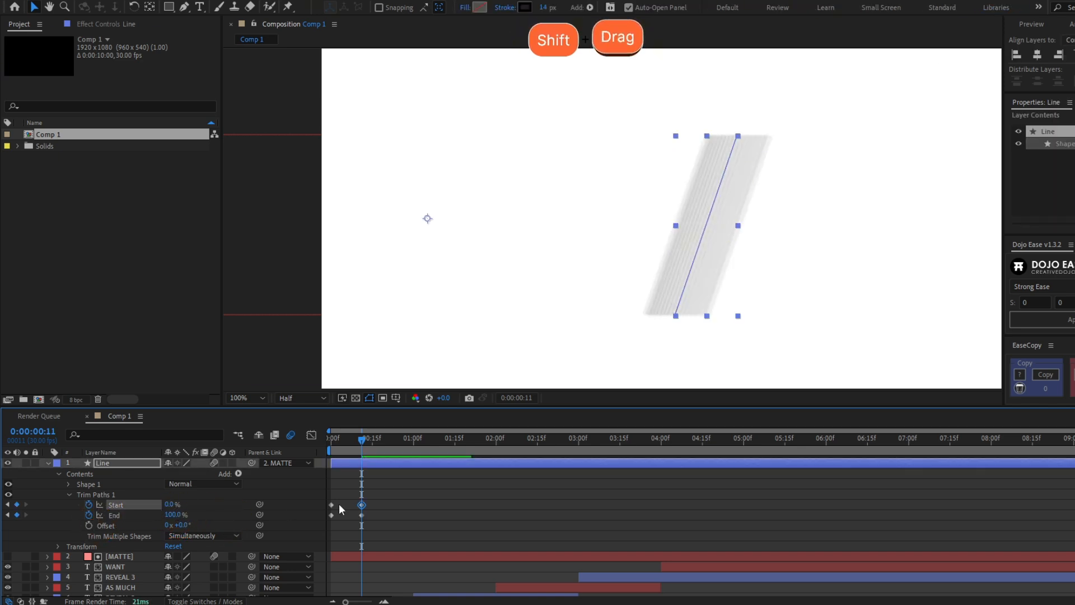
{"action": "left_click_drag", "start_coordinate": [372, 473], "coordinate": [319, 541]}
{"action": "key", "text": "F9"}
Preview the slash drawing on from the start of the composition
{"action": "left_click", "coordinate": [337, 438]}
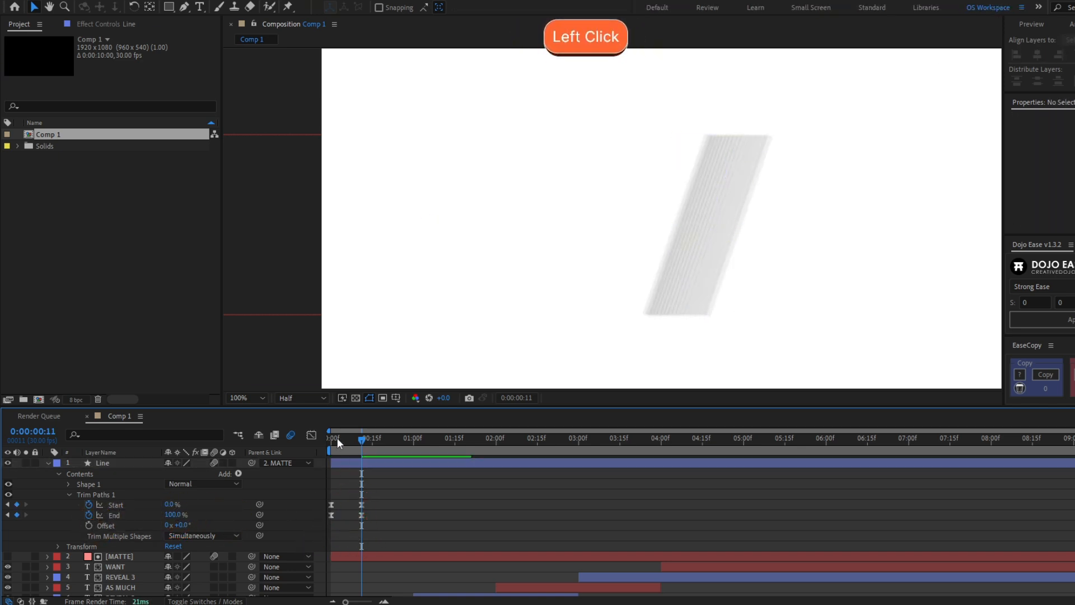
{"action": "left_click", "coordinate": [332, 438], "text": "shift"}
{"action": "key", "text": "space"}
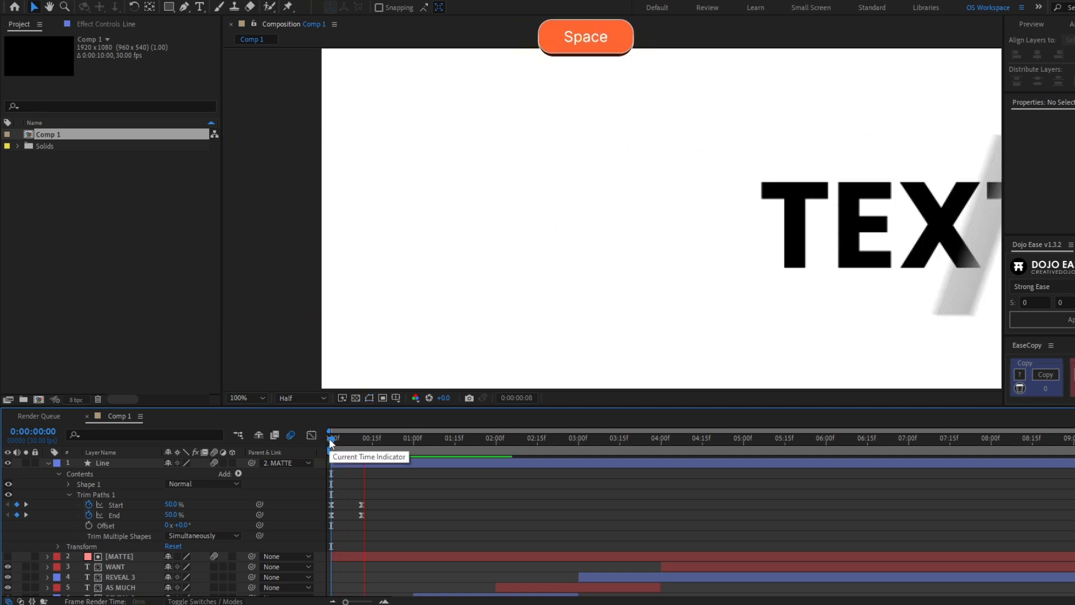
{"action": "left_click", "coordinate": [286, 202]}
Set the current time to 5:00 and copy the Trim Paths Start/End keyframes
{"action": "key", "text": "space"}
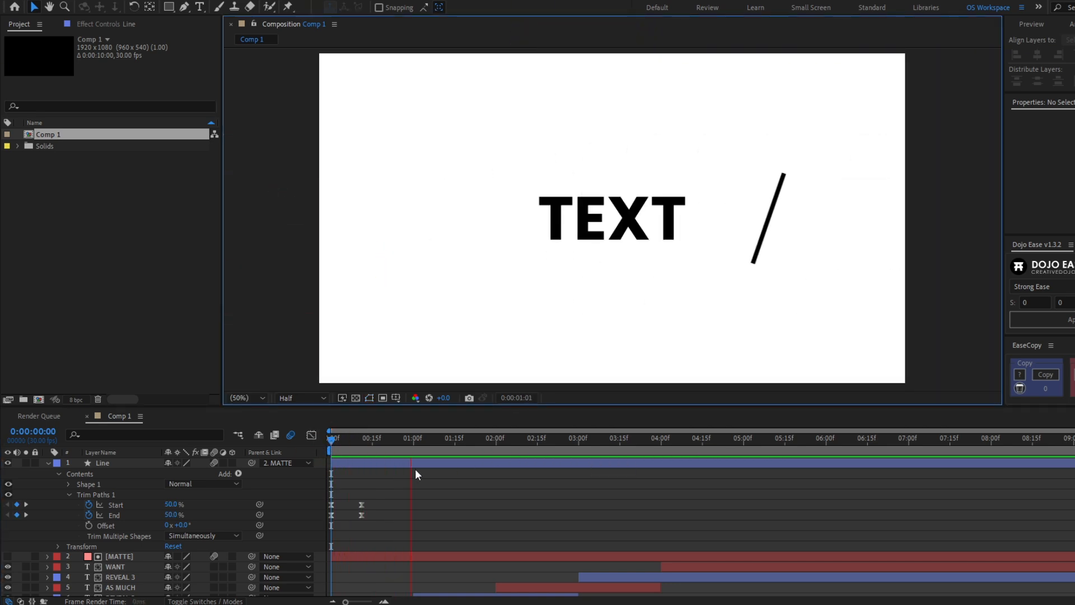
{"action": "left_click", "coordinate": [728, 438]}
{"action": "left_click", "coordinate": [728, 438], "text": "shift"}
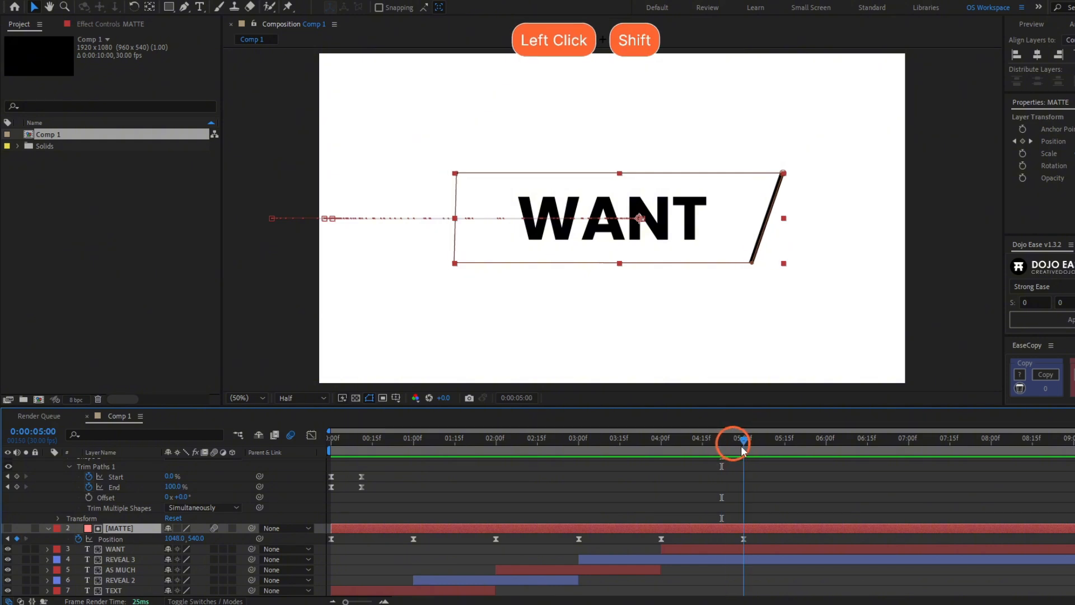
{"action": "left_click_drag", "start_coordinate": [408, 471], "coordinate": [288, 503]}
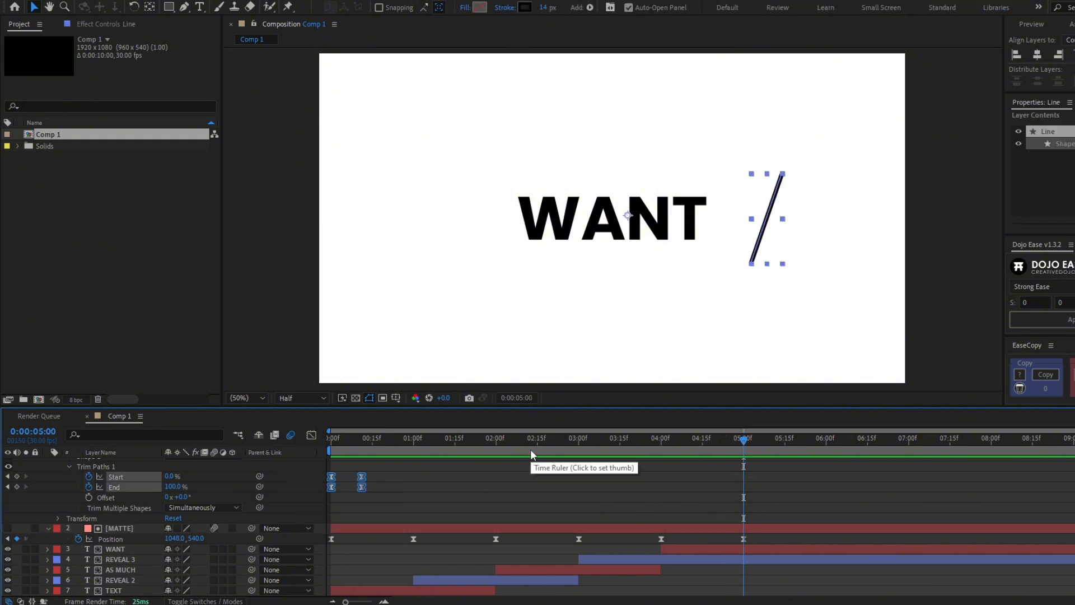
{"action": "left_click_drag", "start_coordinate": [342, 463], "coordinate": [745, 467]}
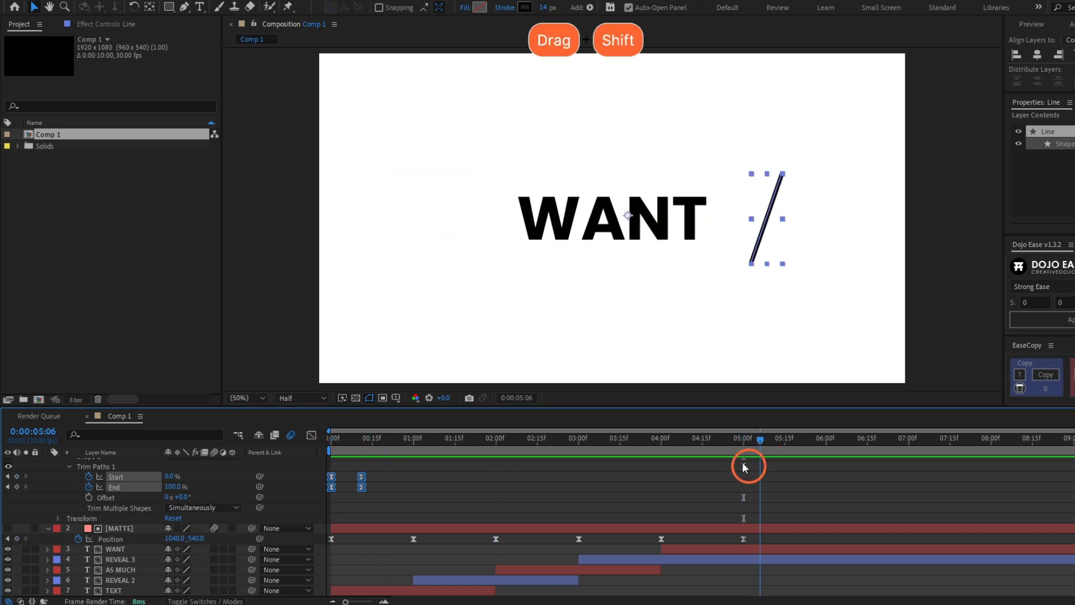
{"action": "key", "text": "ctrl+c"}
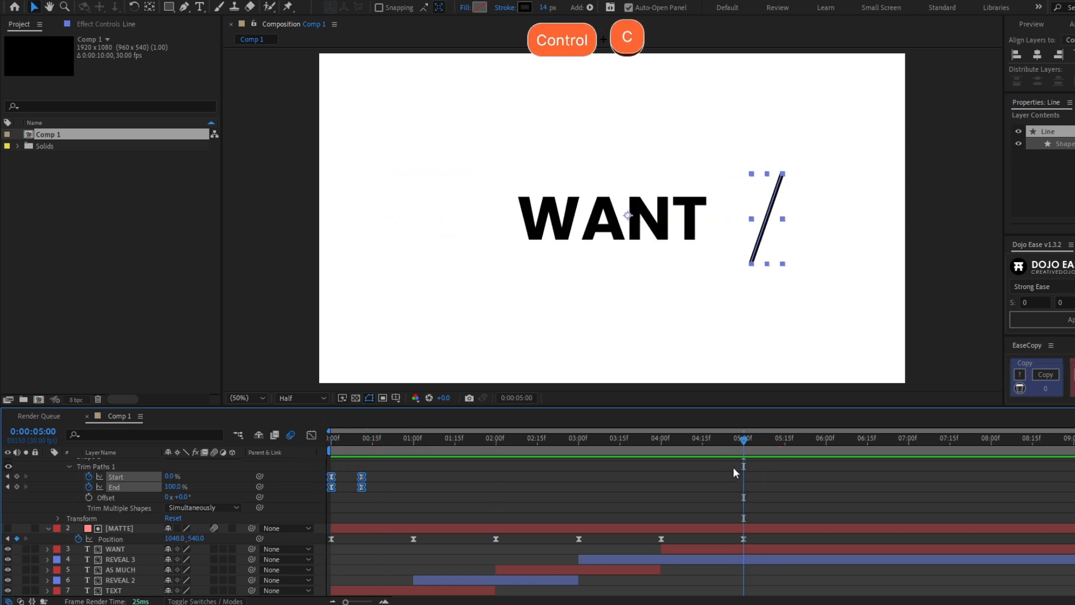
Paste the keyframes at 5:00 and time-reverse them so the slash retracts
{"action": "scroll", "coordinate": [771, 486], "scroll_direction": "up", "scroll_amount": 3}
{"action": "key", "text": "ctrl+v"}
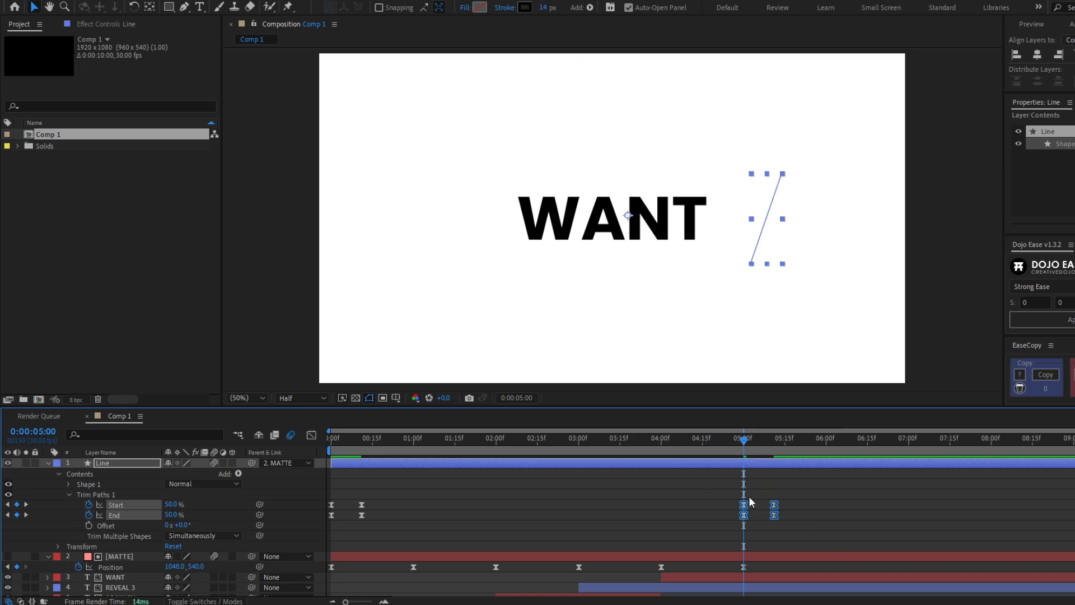
{"action": "right_click", "coordinate": [743, 510]}
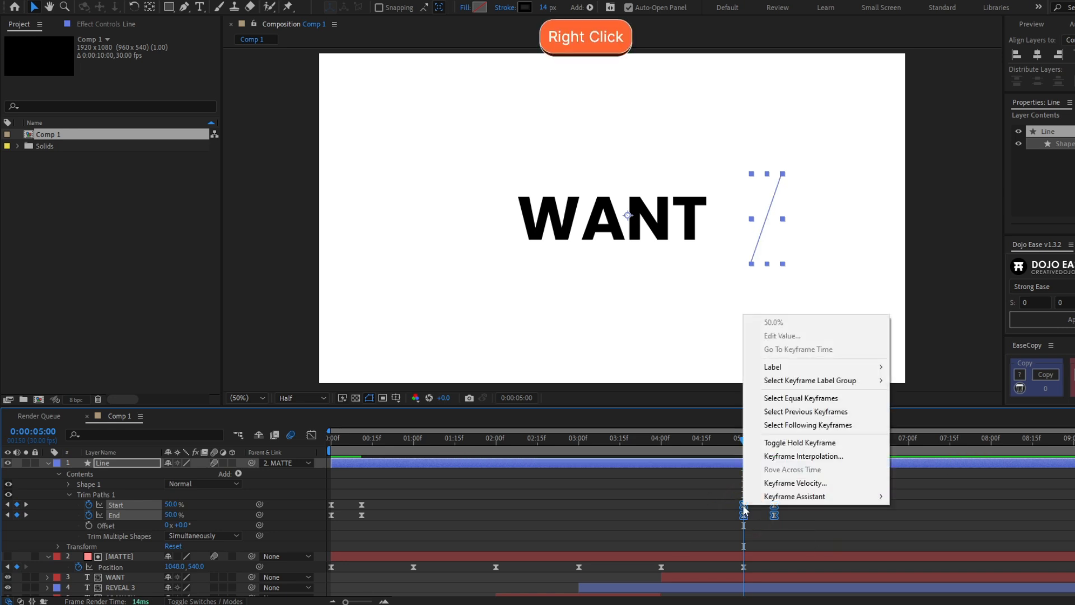
{"action": "mouse_move", "coordinate": [761, 502]}
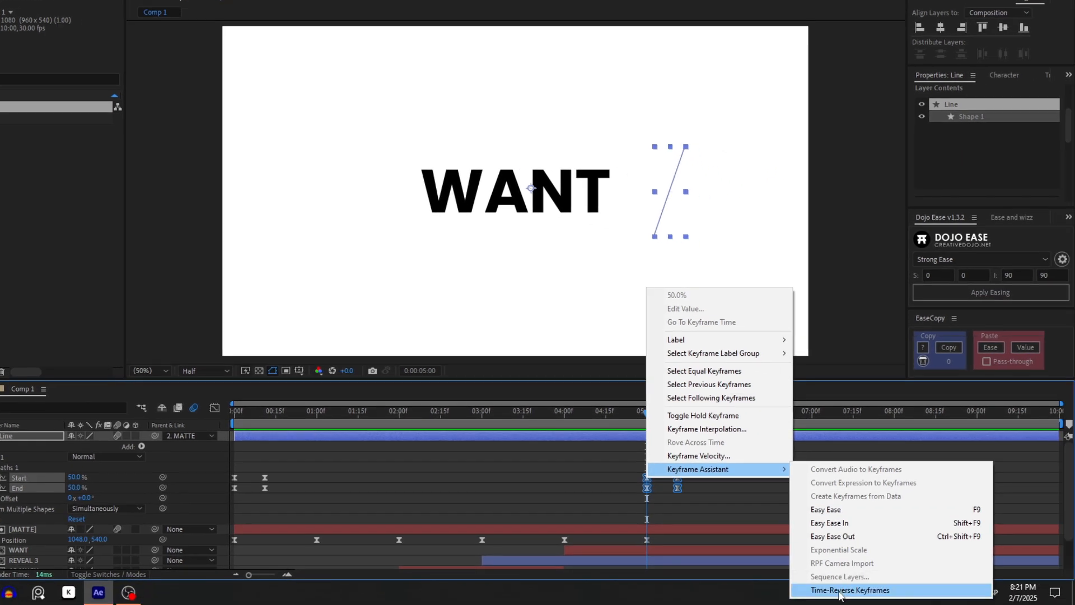
{"action": "left_click", "coordinate": [838, 590]}
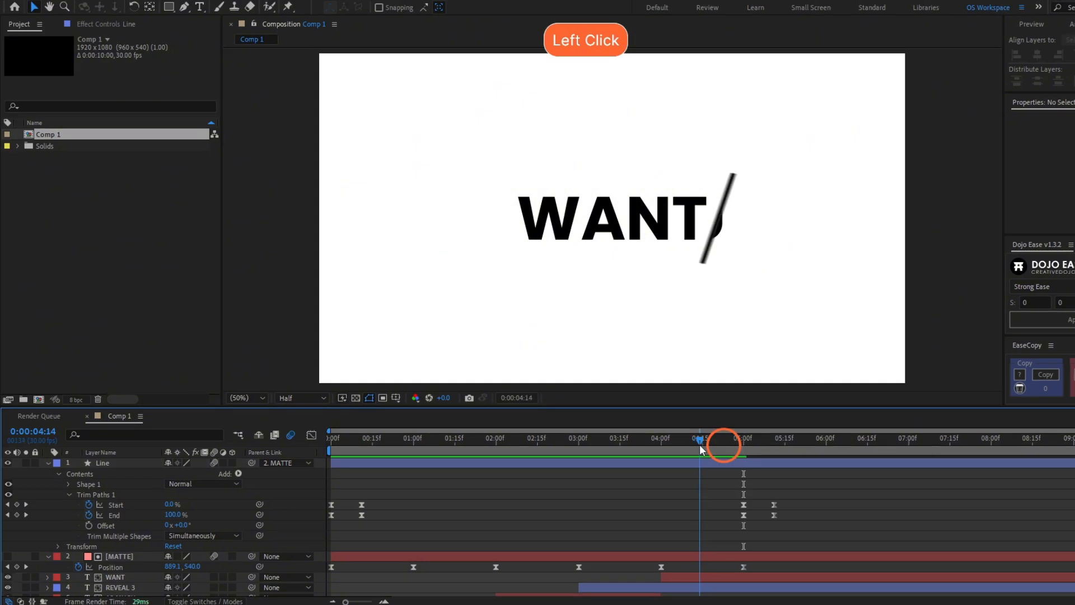
Place the reversed keyframes around 4:15, end the work area at 5:10, and preview
{"action": "left_click", "coordinate": [701, 448]}
{"action": "left_click_drag", "start_coordinate": [698, 524], "coordinate": [746, 508]}
{"action": "left_click", "coordinate": [771, 441]}
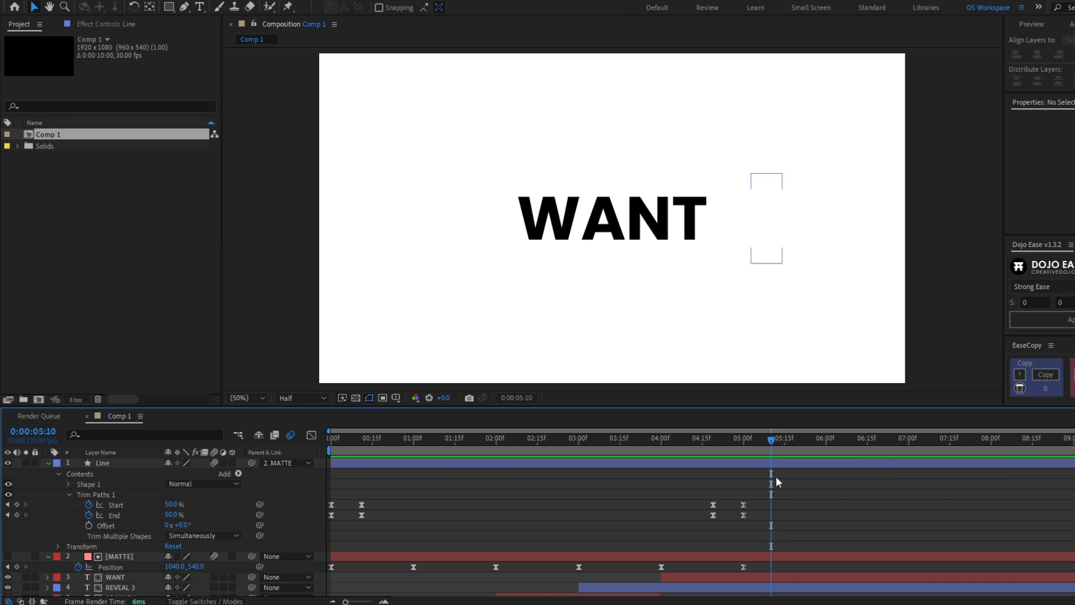
{"action": "key", "text": "n"}
{"action": "left_click", "coordinate": [755, 449]}
{"action": "key", "text": "space"}
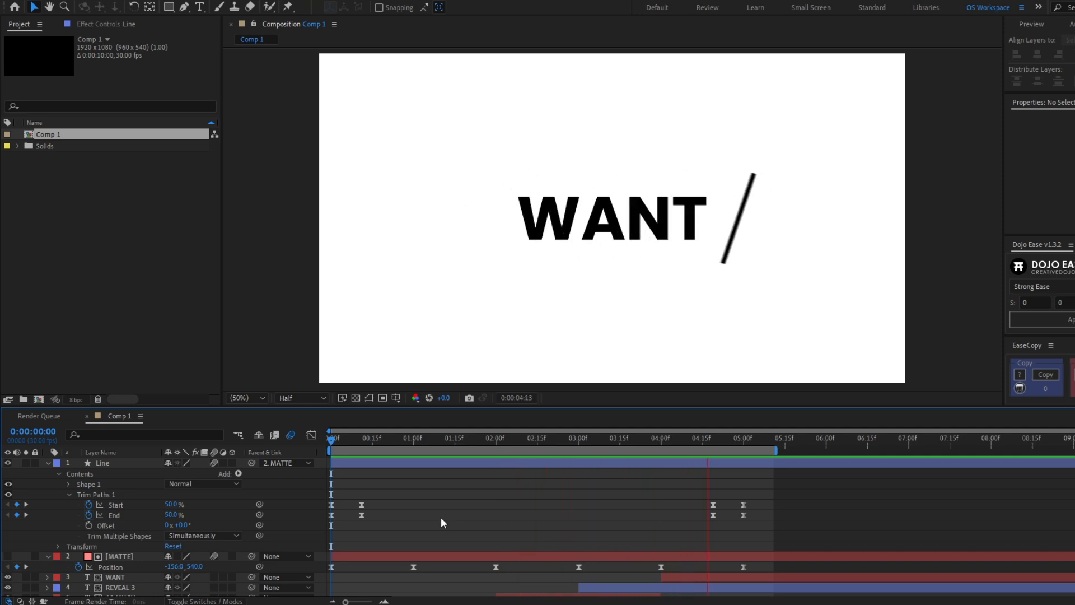
{"action": "left_click_drag", "start_coordinate": [345, 447], "coordinate": [291, 480]}
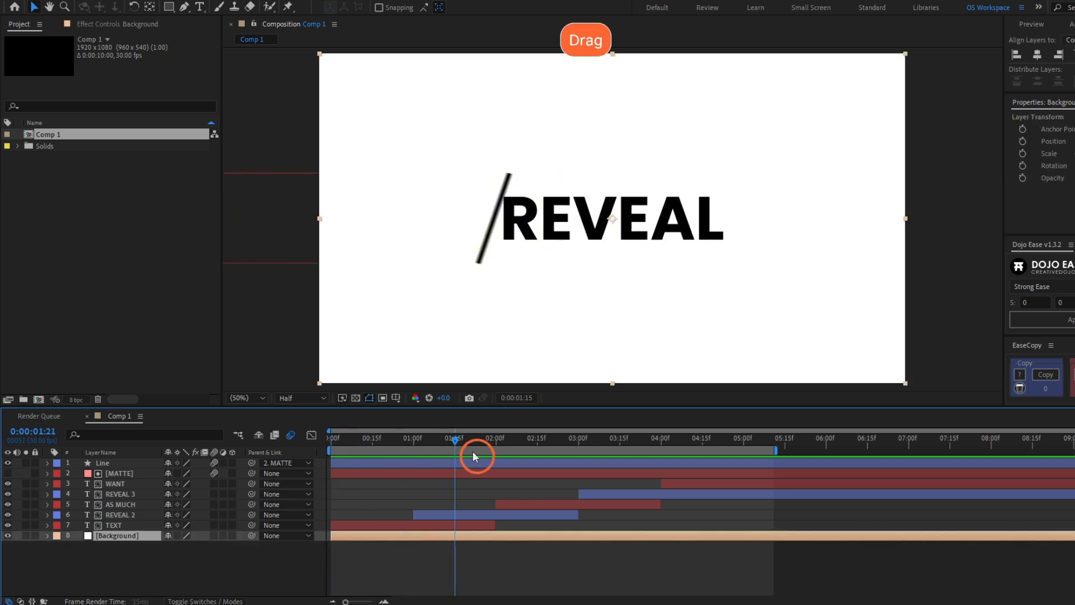
Apply CC Vignette to the Background layer and tune its Amount and Angle of View
{"action": "left_click_drag", "start_coordinate": [472, 452], "coordinate": [498, 447]}
{"action": "key", "text": "F3"}
{"action": "key", "text": "ctrl+space"}
{"action": "type", "text": "c"}
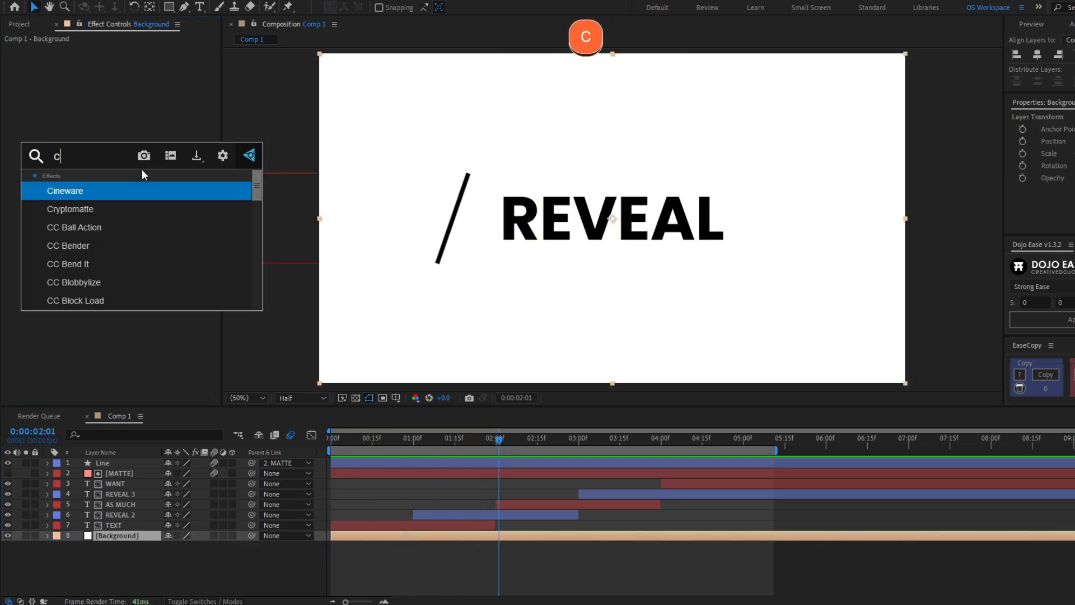
{"action": "type", "text": "c vig"}
{"action": "key", "text": "Return"}
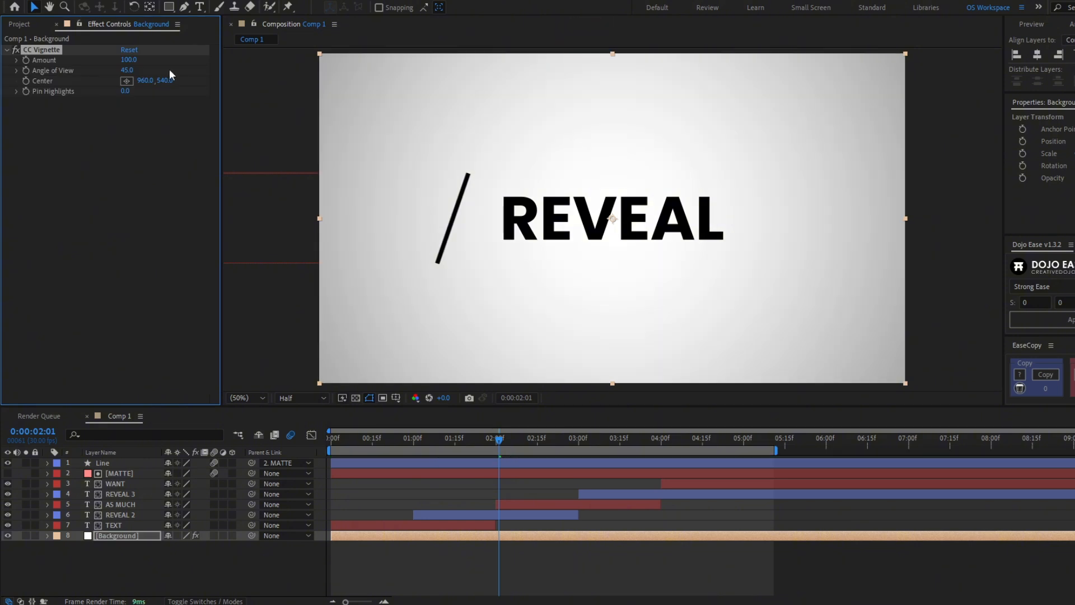
{"action": "left_click_drag", "start_coordinate": [130, 60], "coordinate": [241, 66]}
{"action": "key", "text": "ctrl+z"}
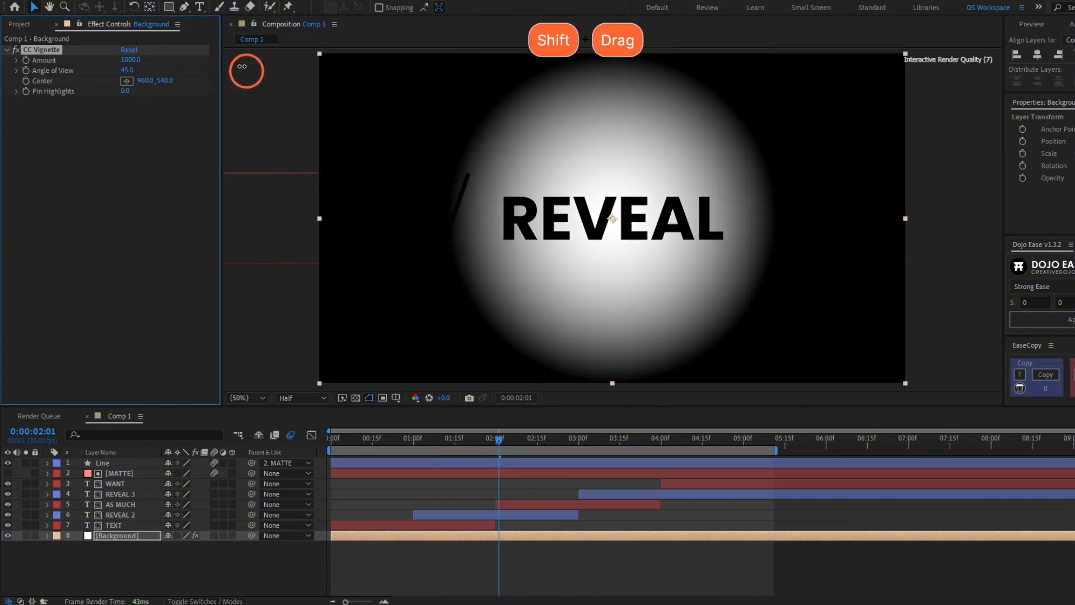
{"action": "left_click_drag", "start_coordinate": [127, 70], "coordinate": [110, 73]}
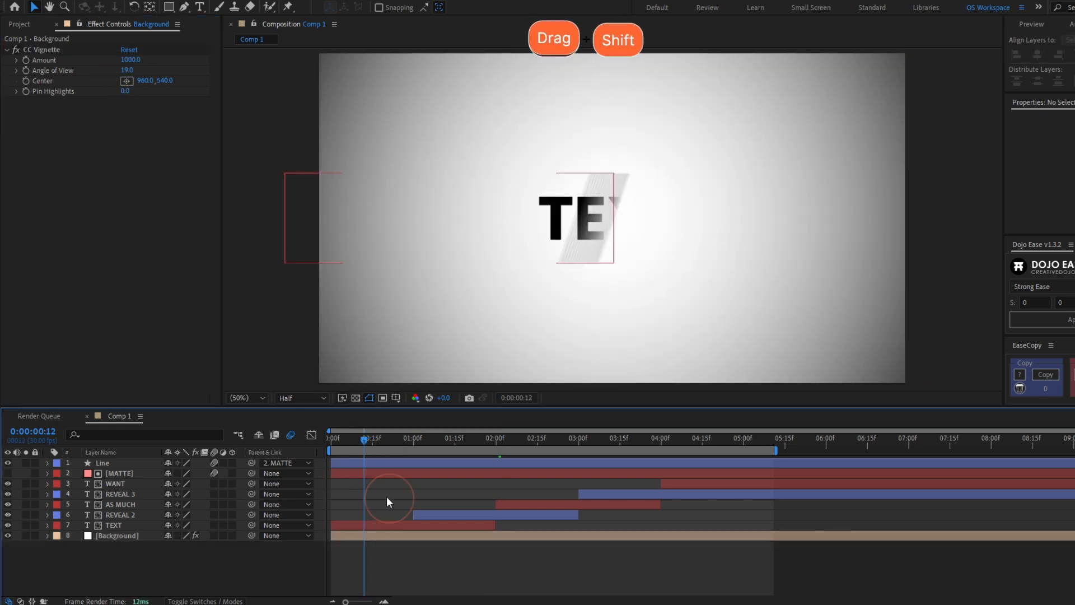
{"action": "left_click", "coordinate": [404, 525]}
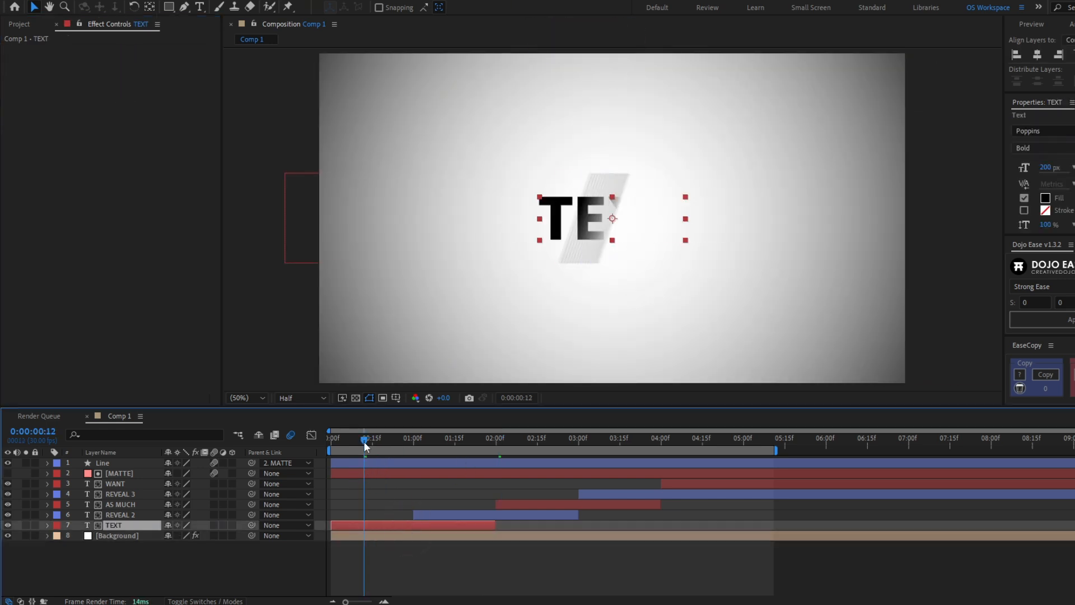
Add a Drop Shadow to TEXT with softness 50 and distance 25
{"action": "mouse_move", "coordinate": [364, 441]}
{"action": "left_mouse_down"}
{"action": "mouse_move", "coordinate": [462, 439]}
{"action": "mouse_move", "coordinate": [379, 445]}
{"action": "left_mouse_up"}
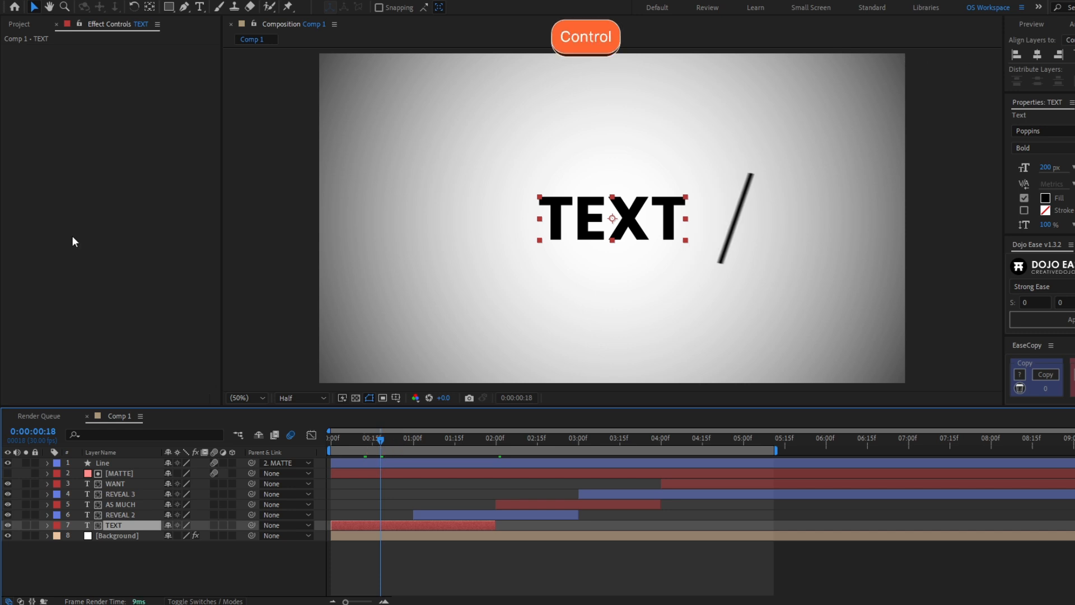
{"action": "key", "text": "ctrl+space"}
{"action": "type", "text": "drop"}
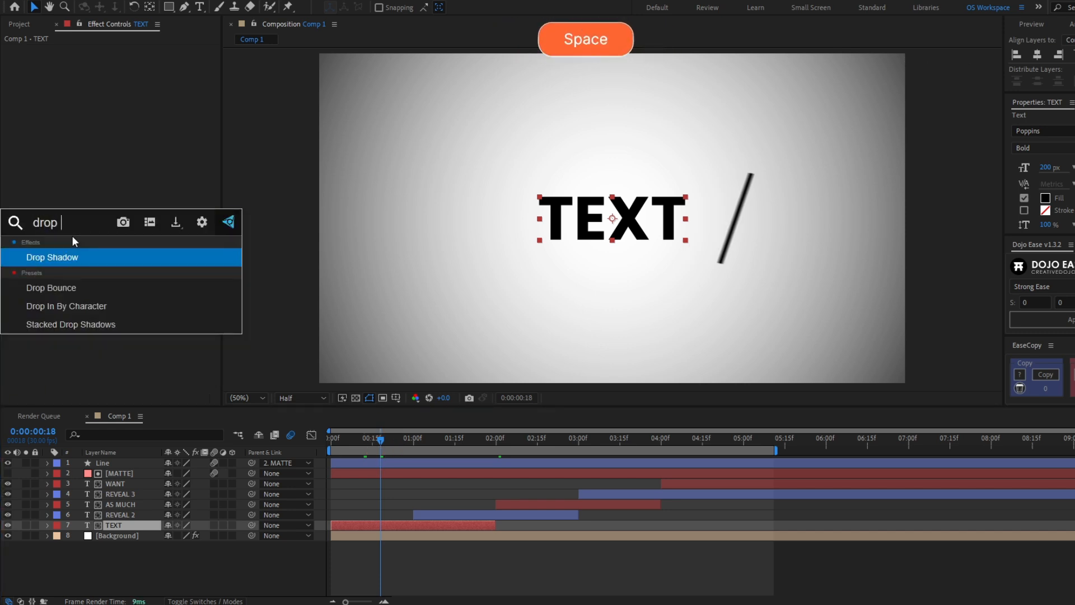
{"action": "key", "text": "Return"}
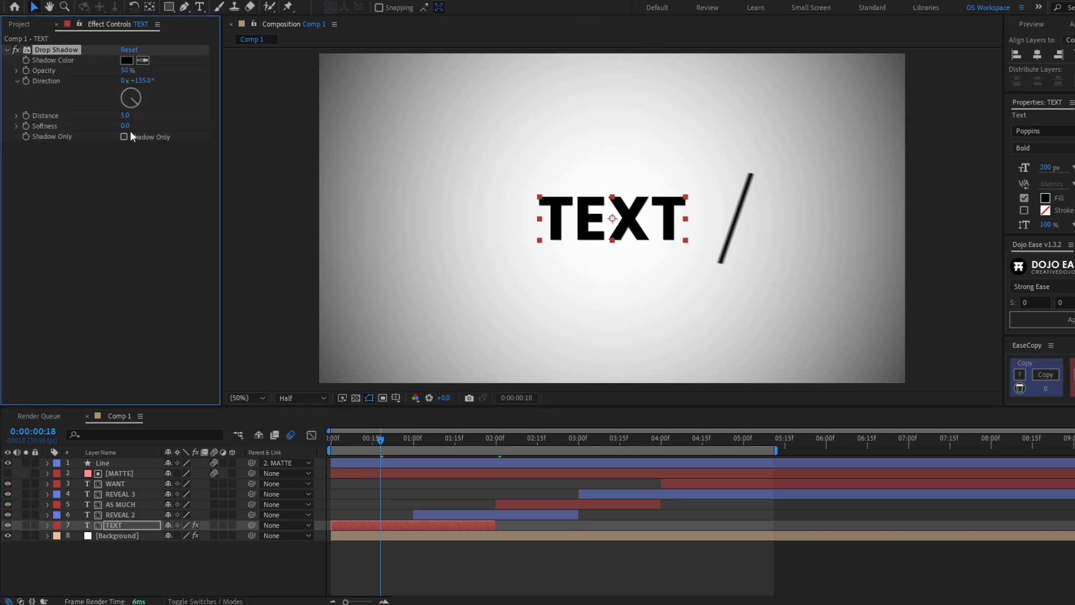
{"action": "key", "text": "Return"}
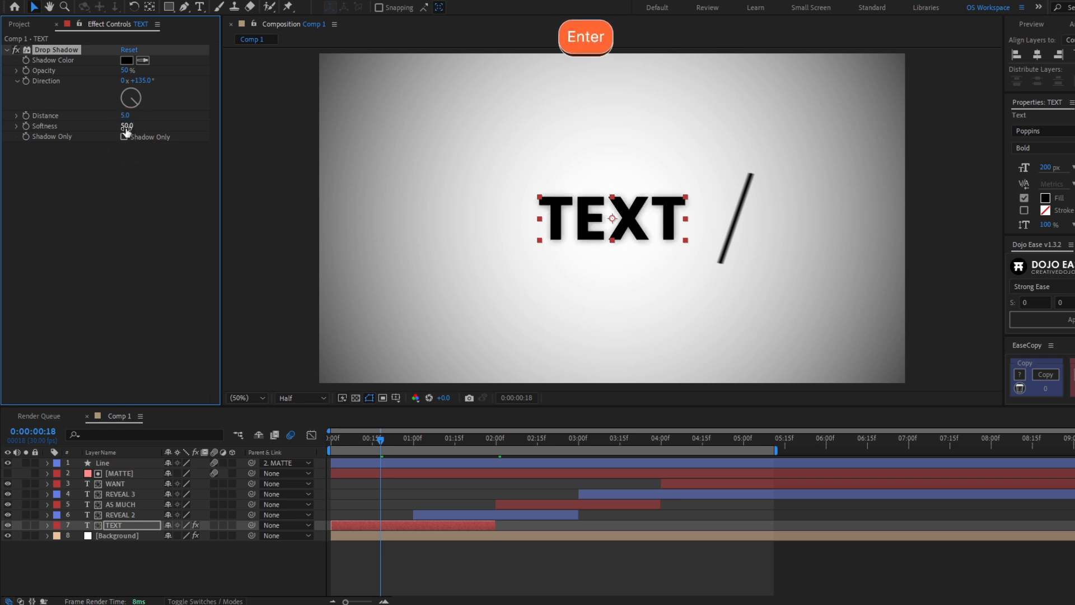
{"action": "left_click_drag", "start_coordinate": [128, 114], "coordinate": [143, 124]}
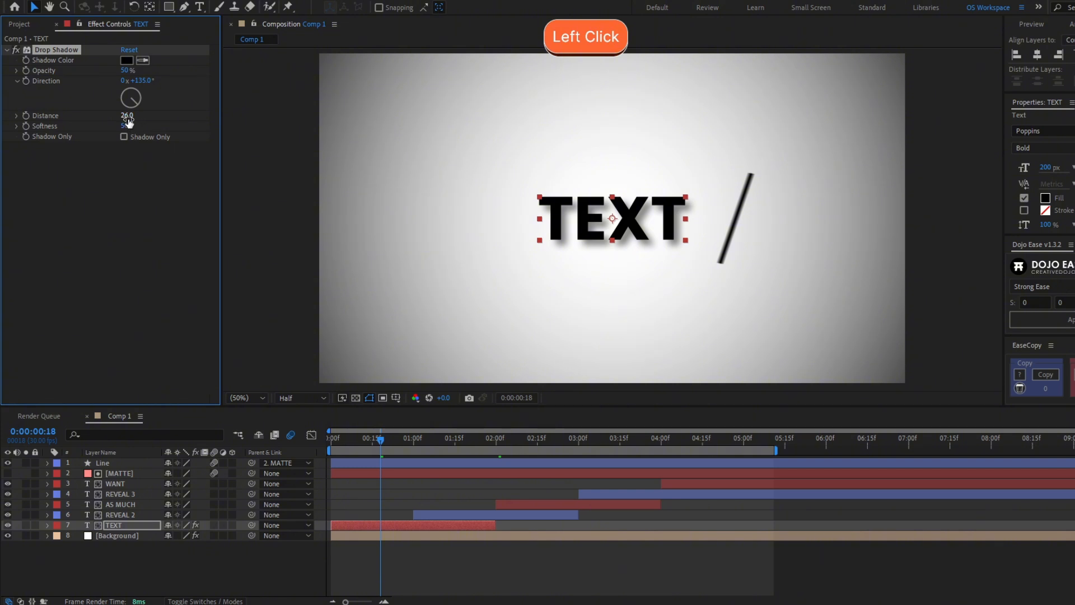
{"action": "type", "text": "25"}
{"action": "left_click", "coordinate": [139, 136]}
Copy the Drop Shadow onto the WANT through REVEAL 2 word layers and the Line layer
{"action": "key", "text": "ctrl+c"}
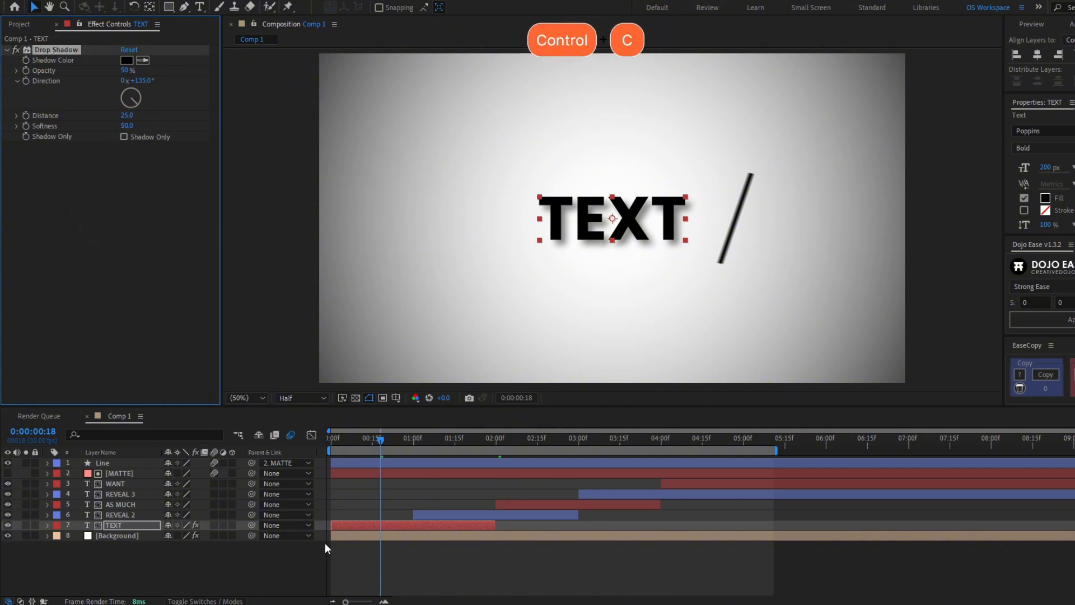
{"action": "left_click", "coordinate": [476, 512]}
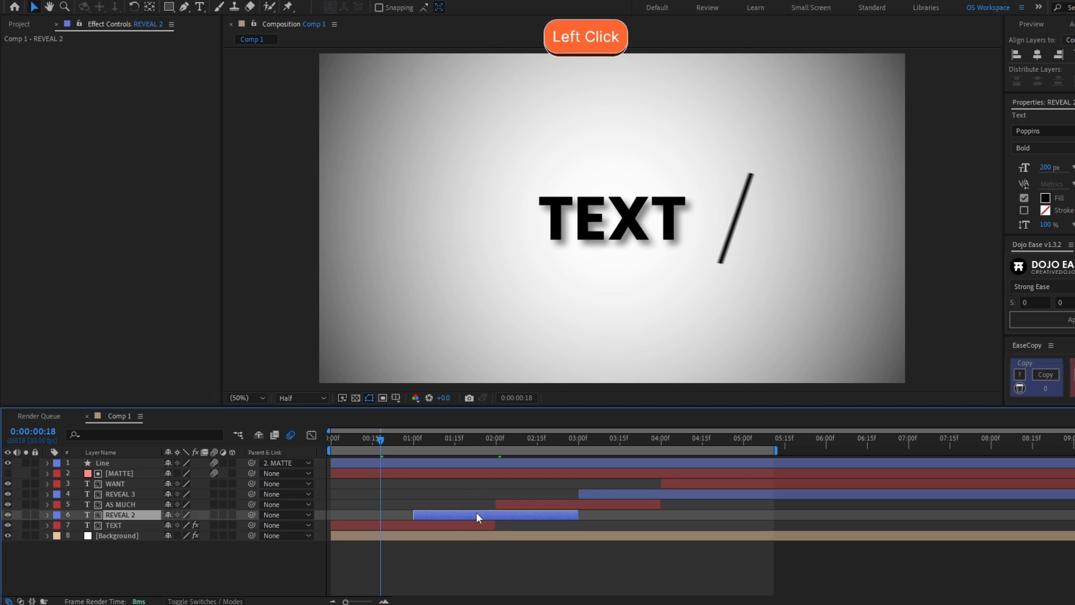
{"action": "left_click", "coordinate": [132, 482], "text": "shift"}
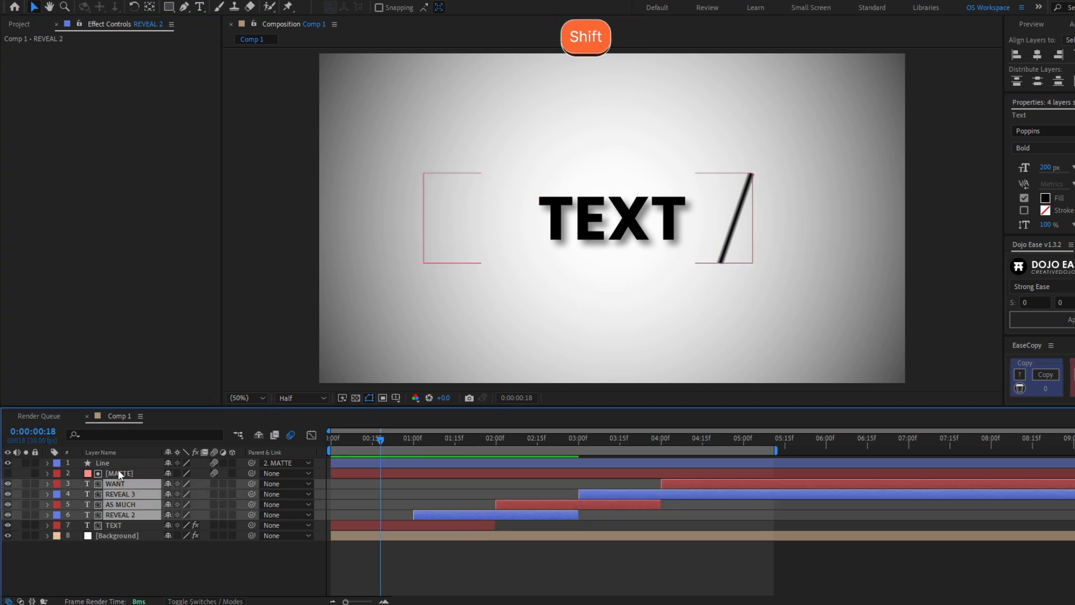
{"action": "left_click", "coordinate": [122, 463], "text": "shift"}
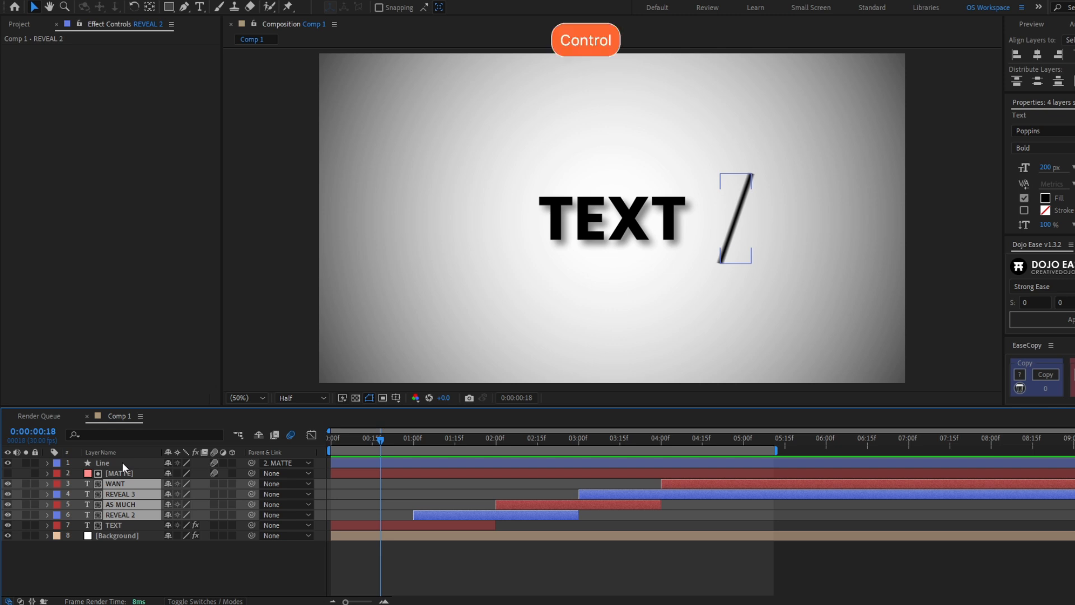
{"action": "left_click", "coordinate": [120, 463], "text": "ctrl"}
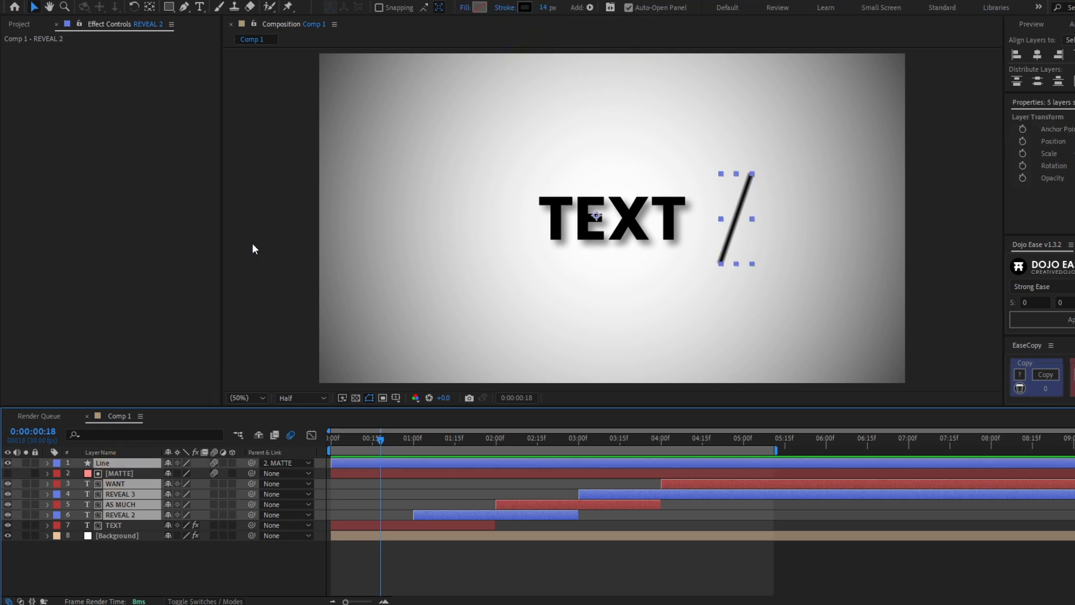
{"action": "key", "text": "ctrl+v"}
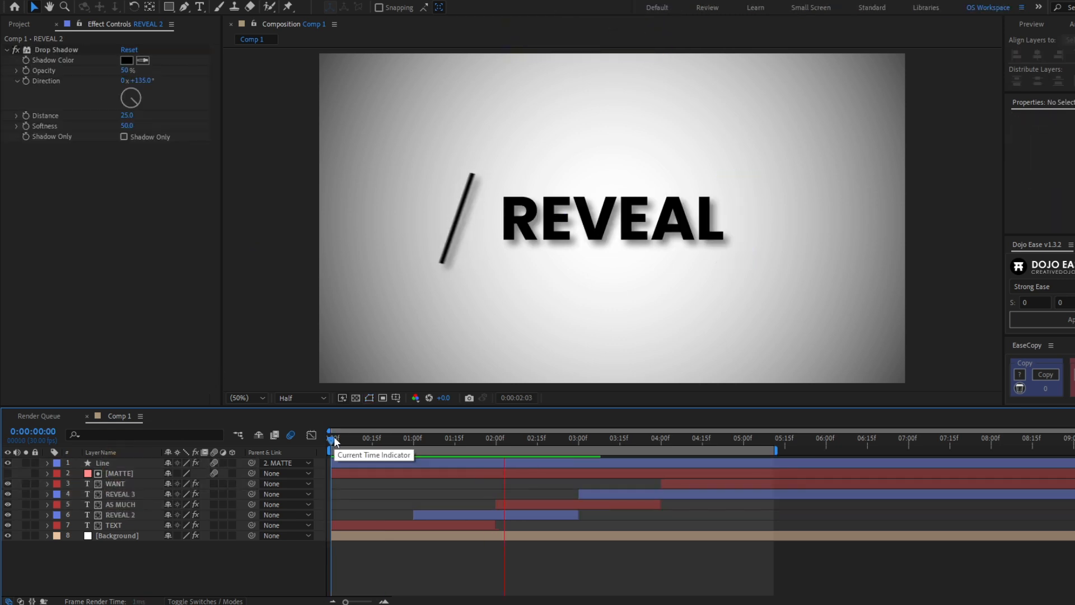